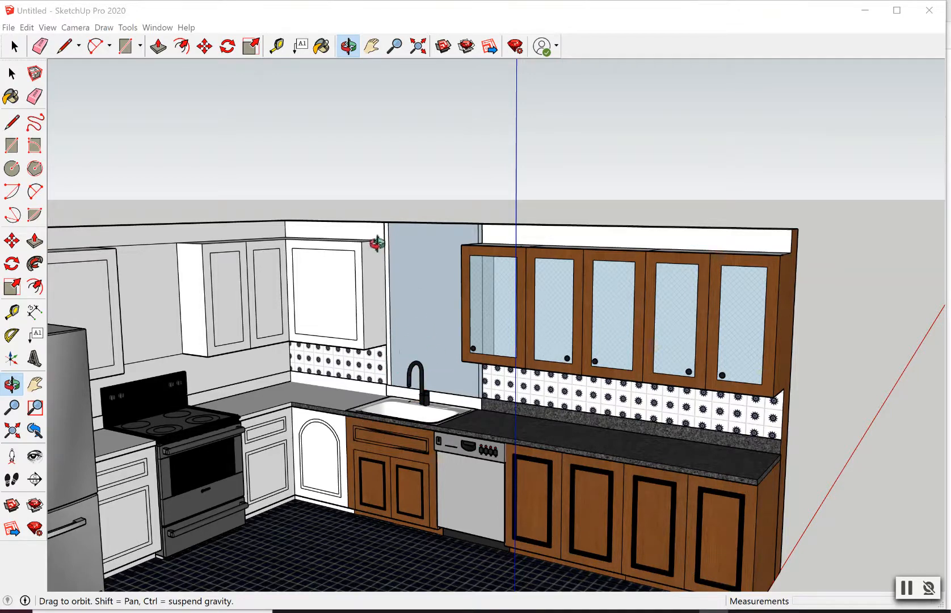
- Examine the kitchen model from several angles, including the upper cabinets, appliances and countertops
click(371, 46)
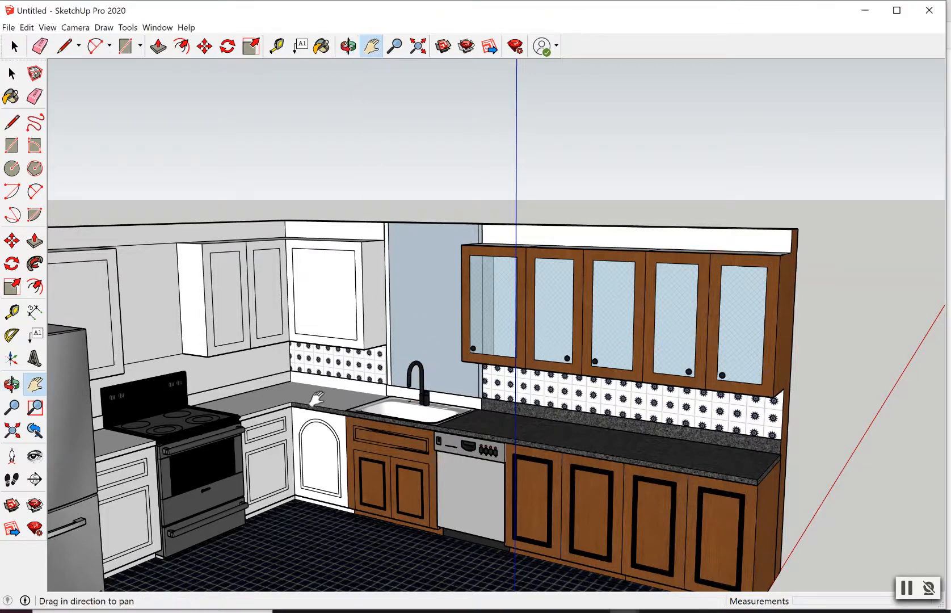
drag(316, 397, 388, 349)
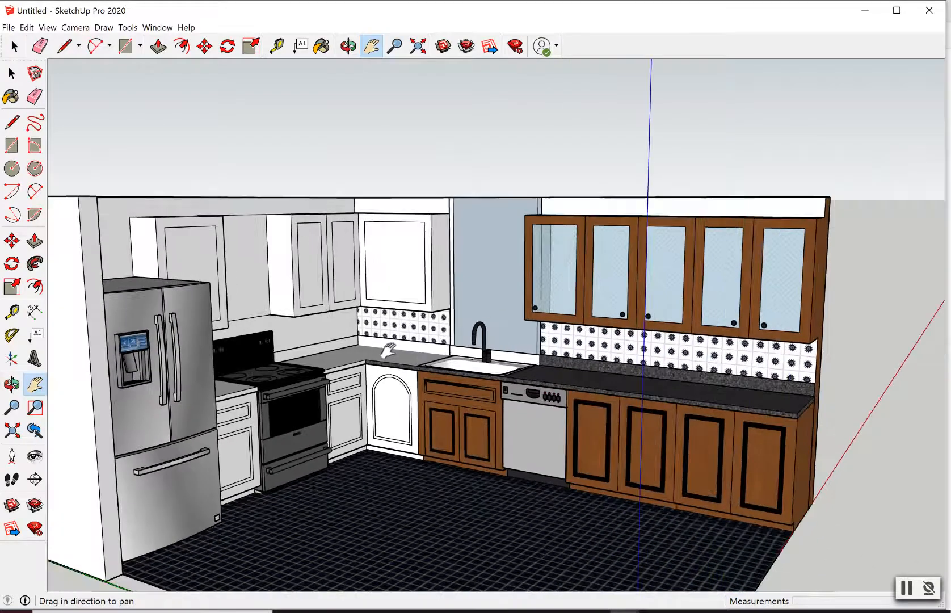
click(348, 46)
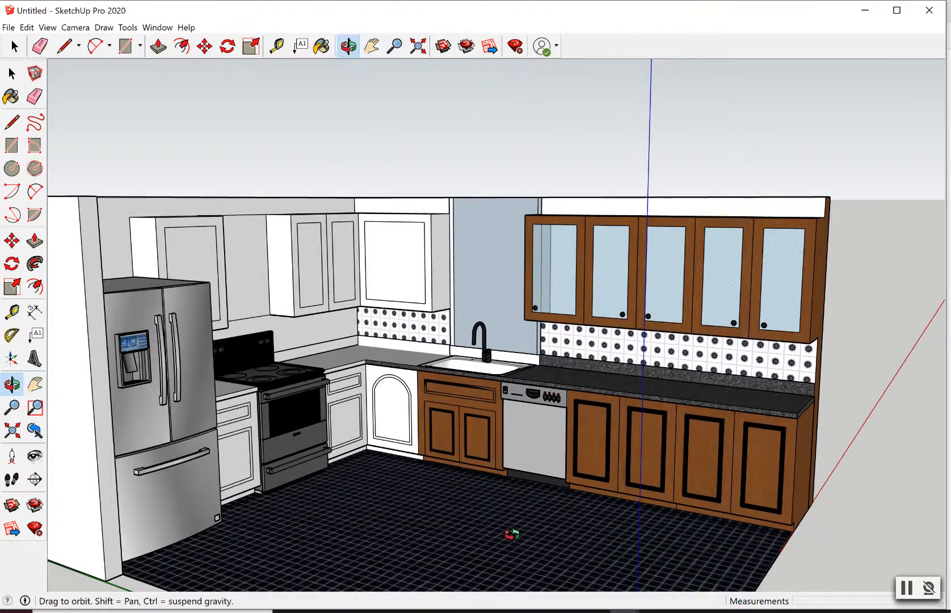
drag(512, 533, 436, 548)
drag(477, 520, 498, 510)
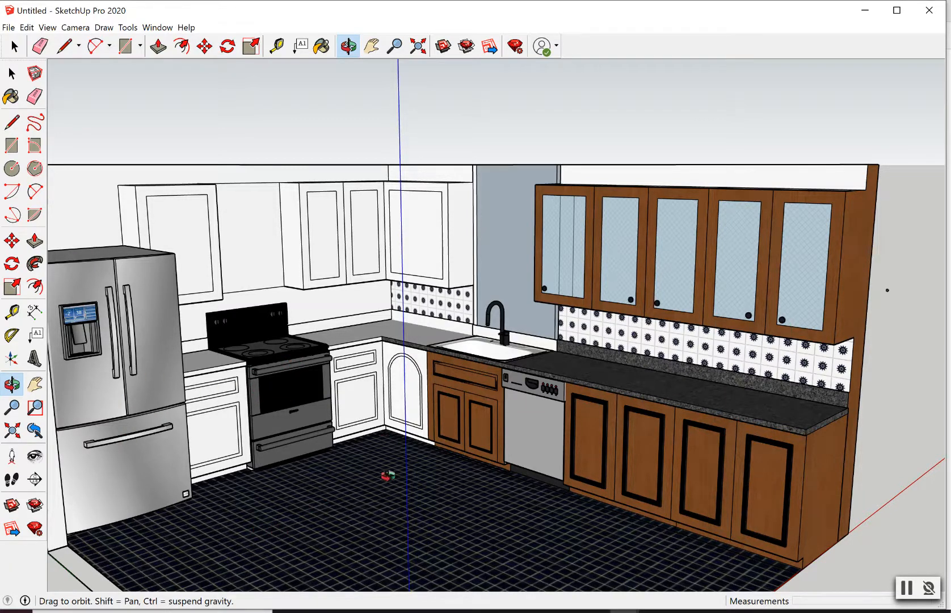
drag(380, 484, 435, 503)
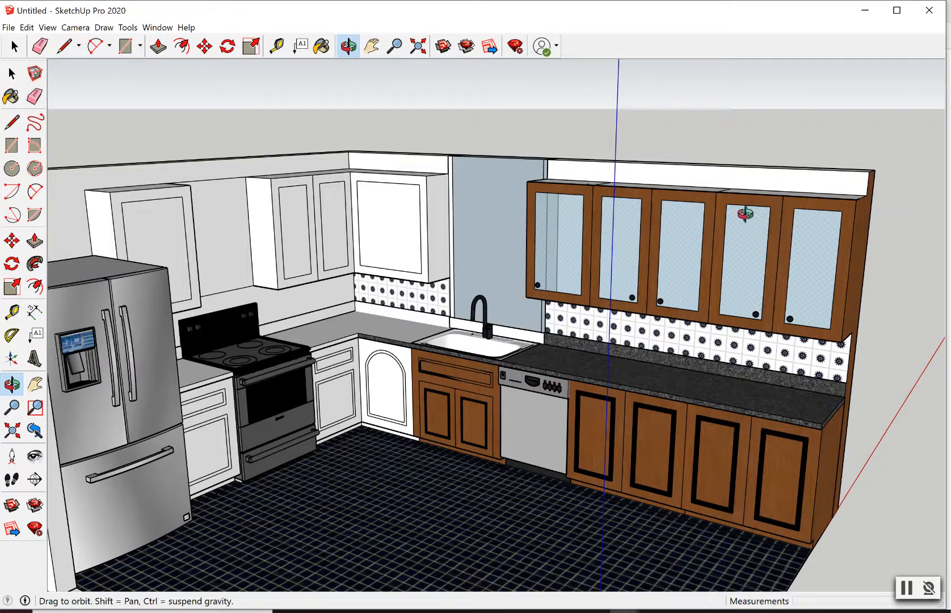
drag(645, 211, 721, 241)
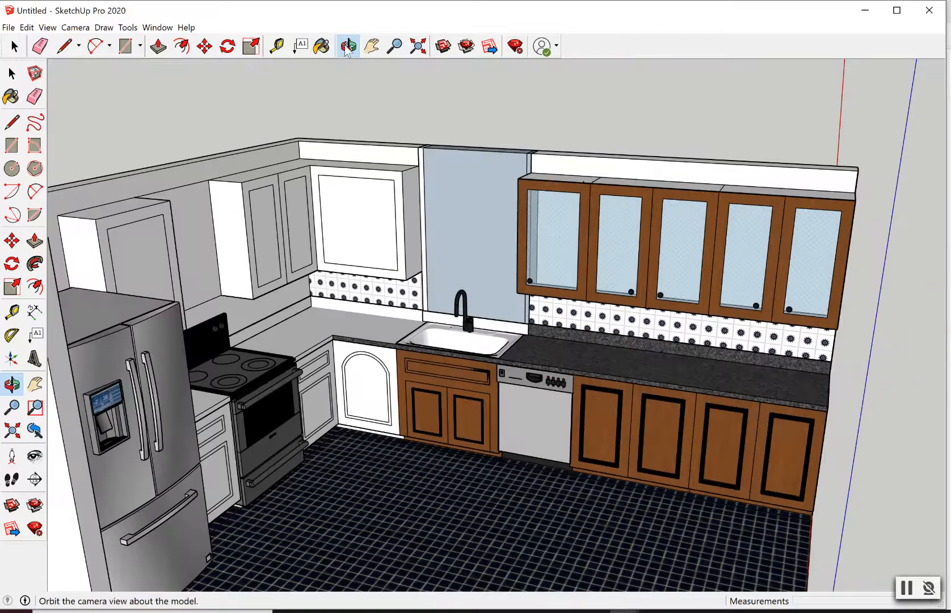
drag(349, 273, 428, 328)
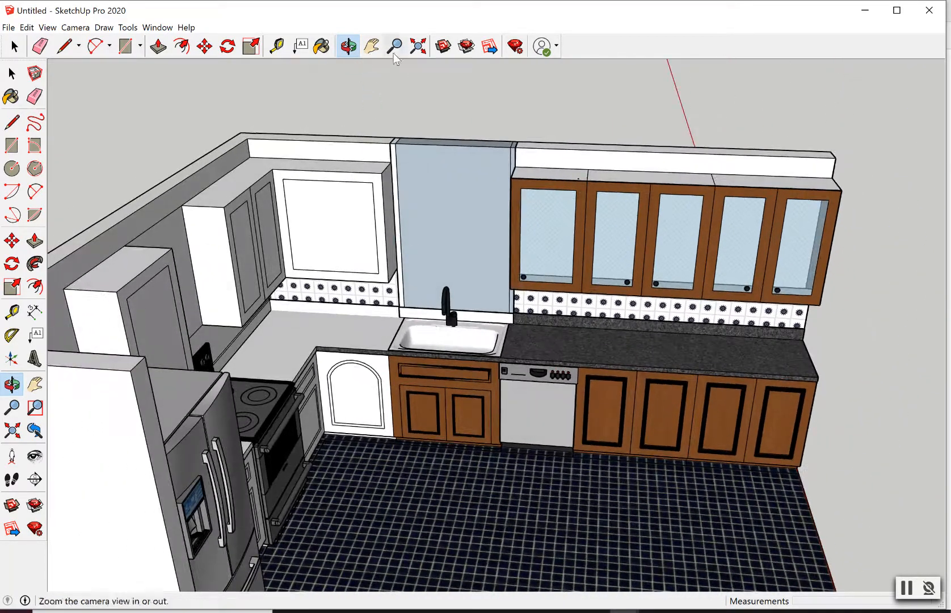
- Draw a 7' 10 1/2" by about 3 1/4" rectangle along the front edge on top of the glass-door wall cabinets
click(371, 46)
drag(593, 168, 406, 216)
right_click(406, 216)
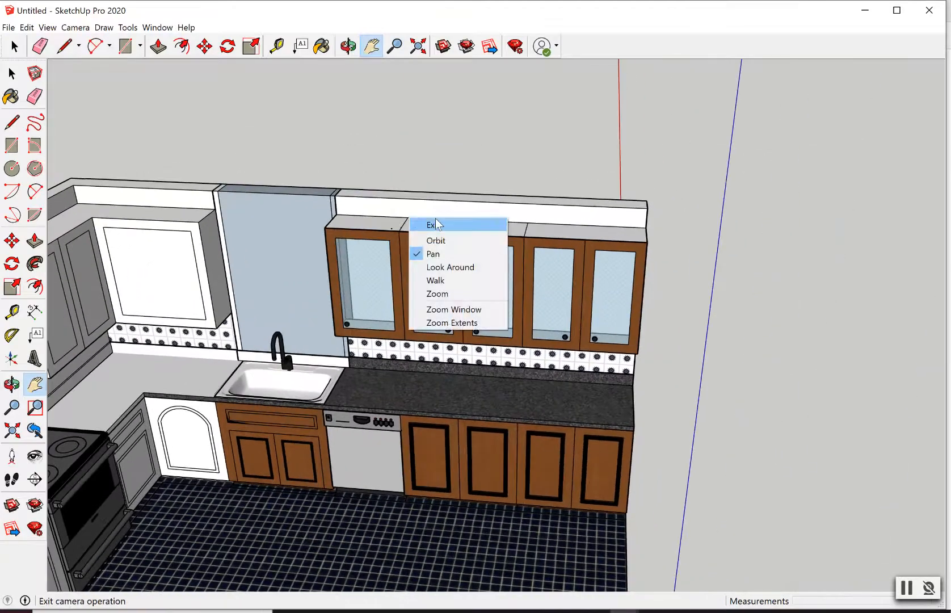
click(434, 220)
click(347, 46)
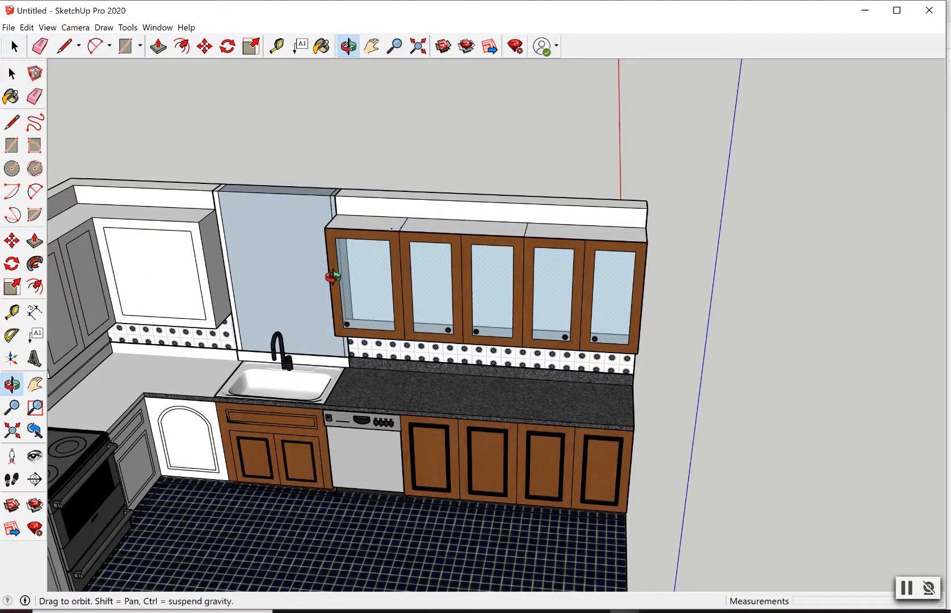
drag(429, 454, 392, 295)
scroll(479, 199, up, 3)
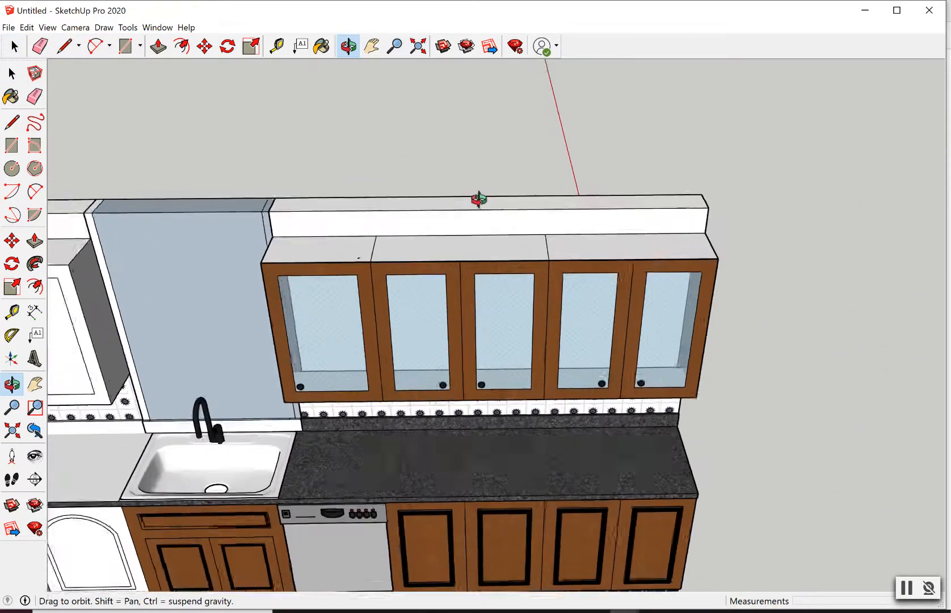
scroll(479, 261, up, 2)
drag(478, 265, 494, 299)
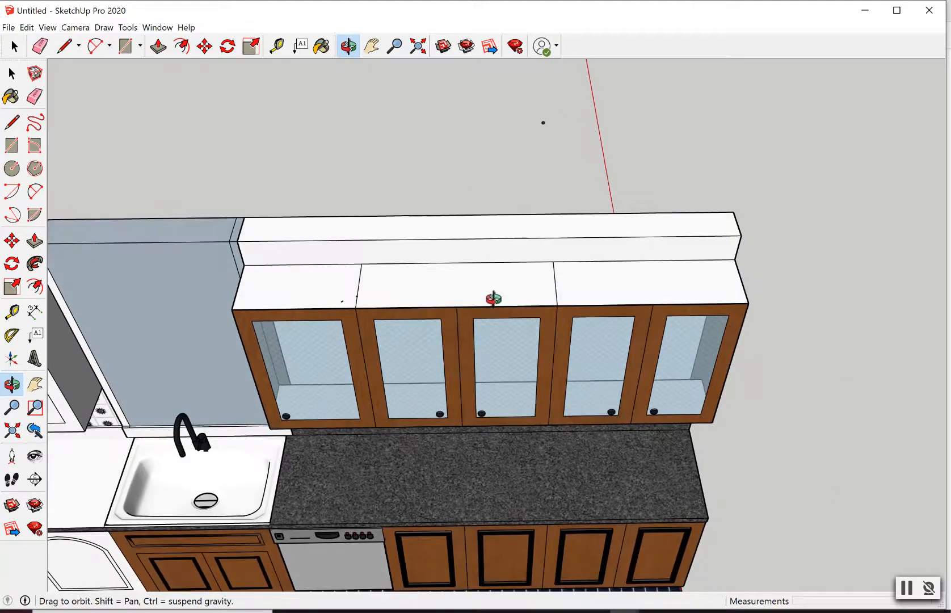
click(126, 47)
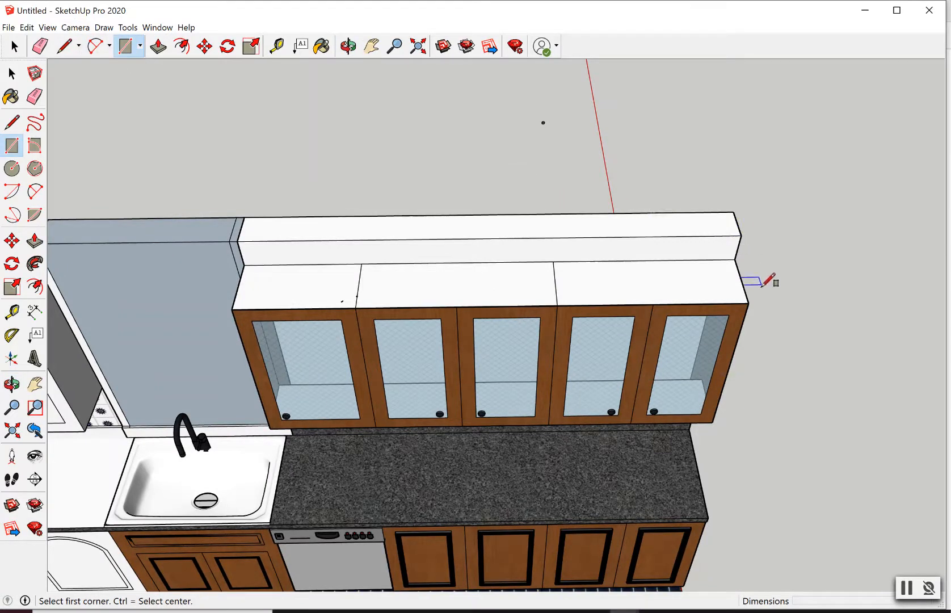
click(749, 303)
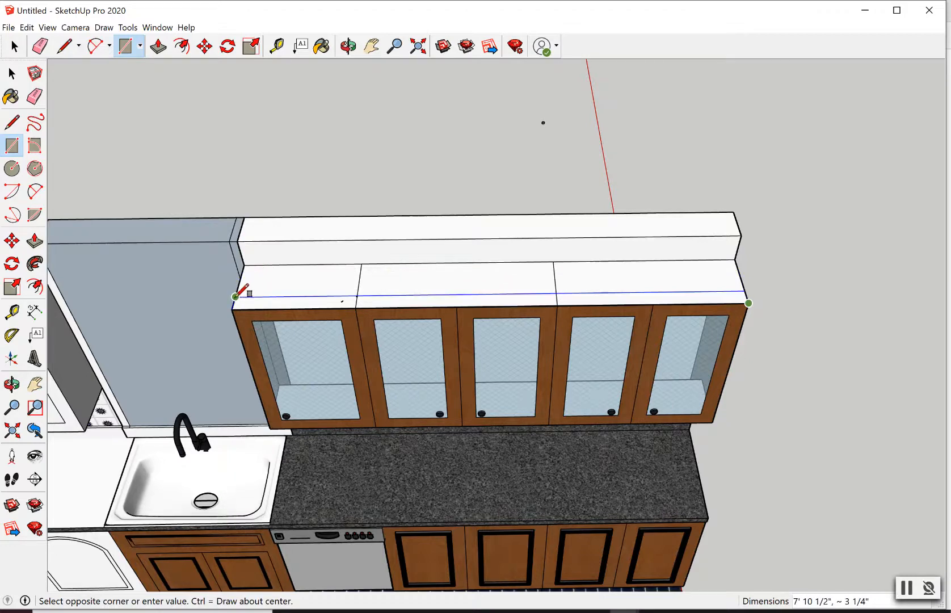
click(235, 295)
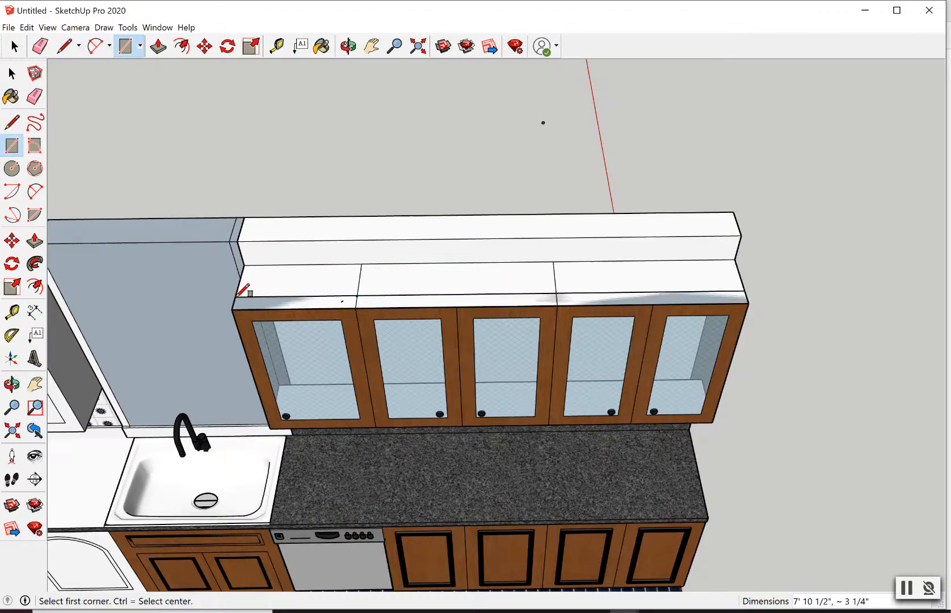
- Extrude the narrow strip face on top of the glass-door cabinets upward by 2" with Push/Pull
click(158, 51)
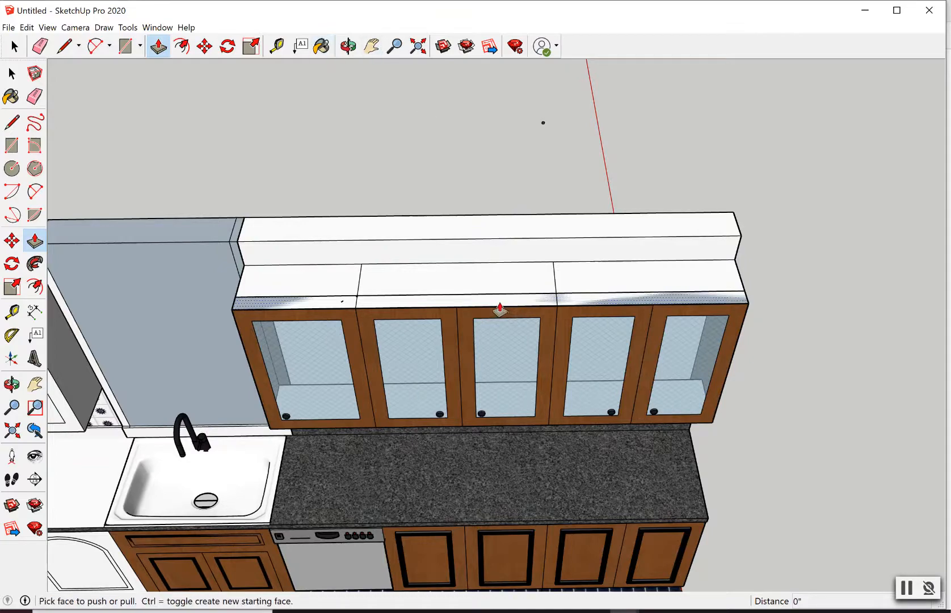
click(349, 46)
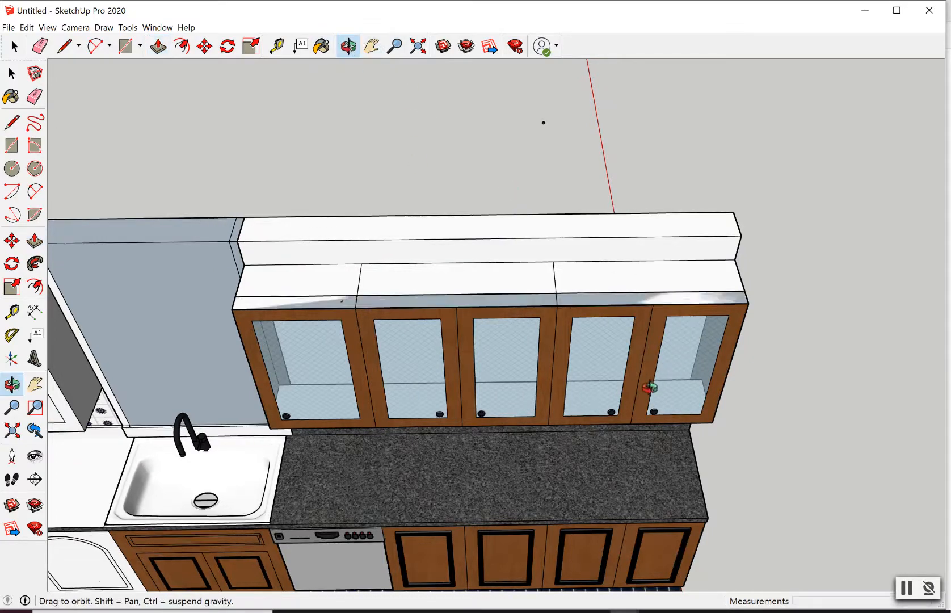
drag(649, 388, 544, 314)
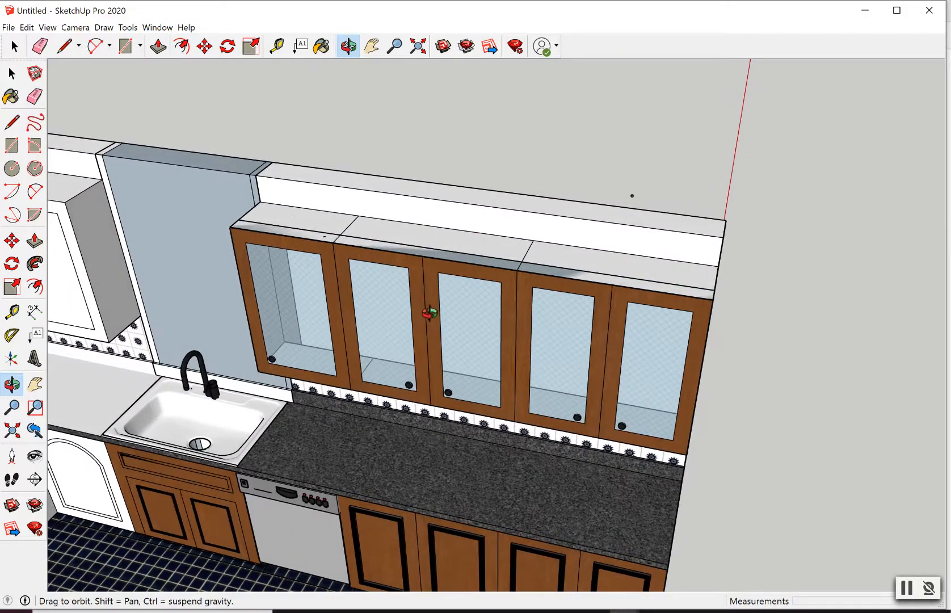
drag(430, 312, 413, 300)
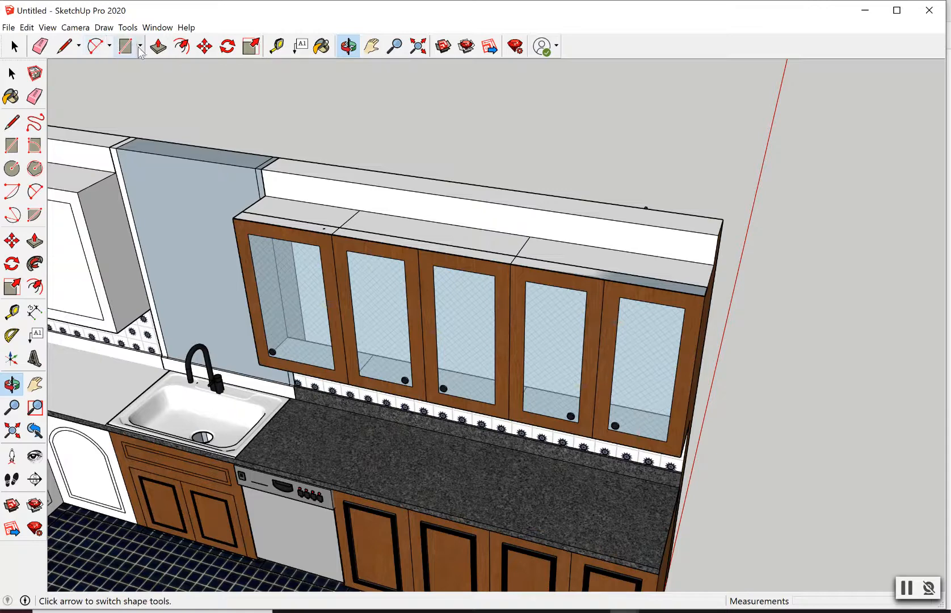
click(158, 48)
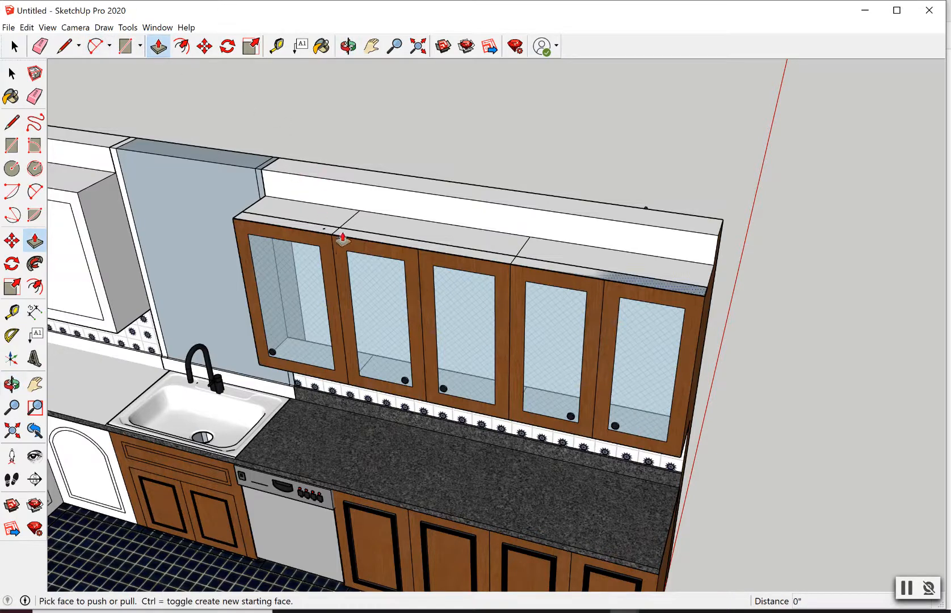
click(14, 46)
click(408, 242)
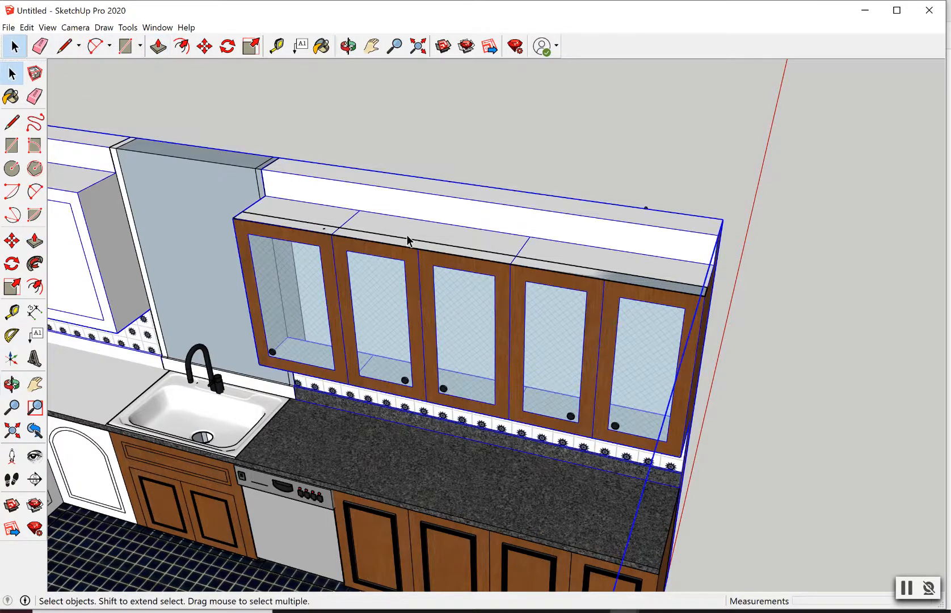
click(380, 120)
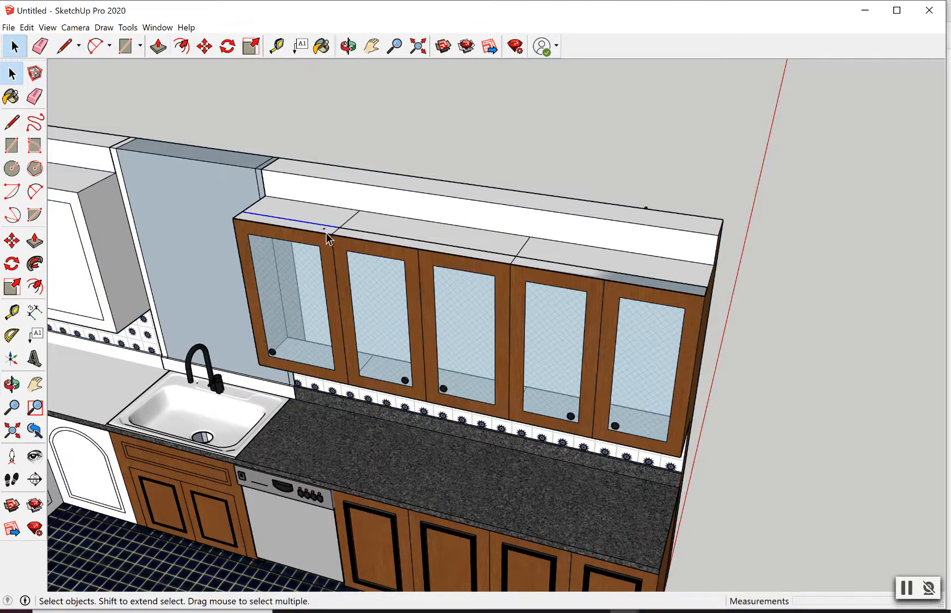
scroll(332, 235, up, 3)
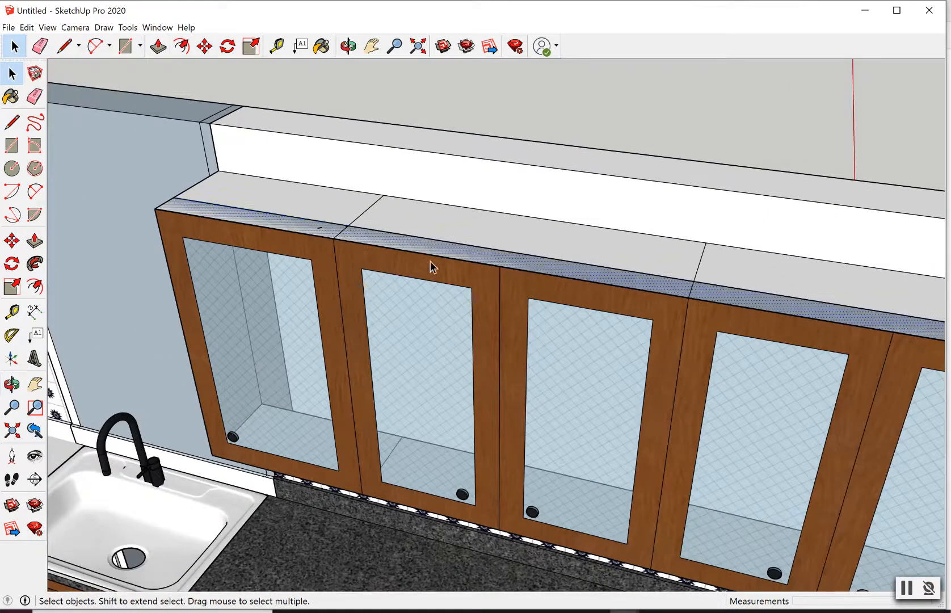
scroll(443, 234, down, 3)
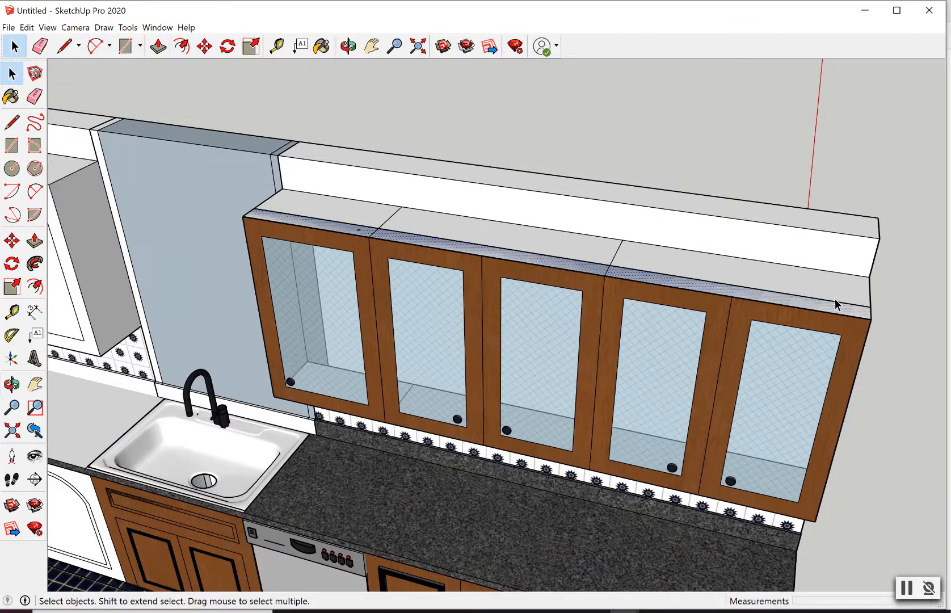
click(158, 46)
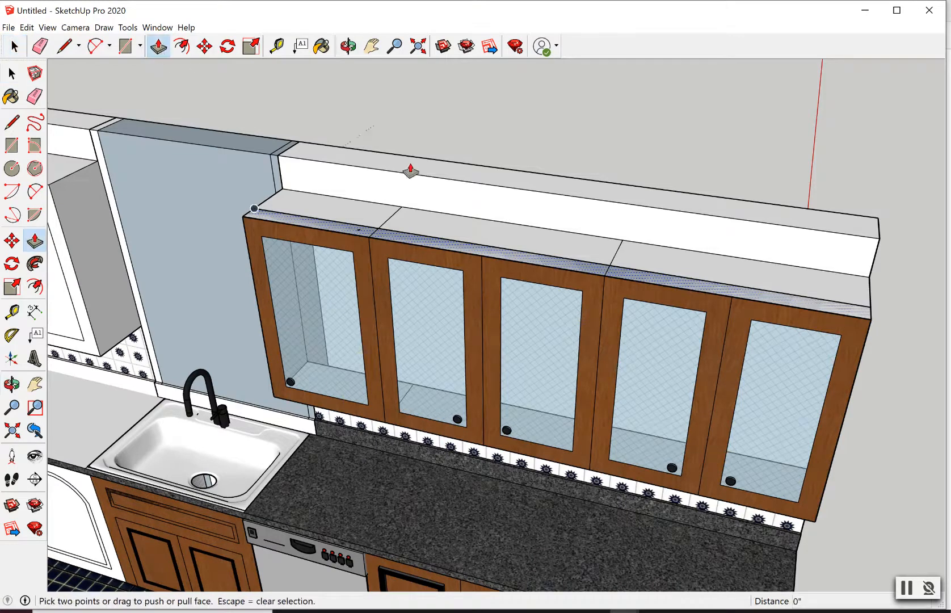
click(423, 247)
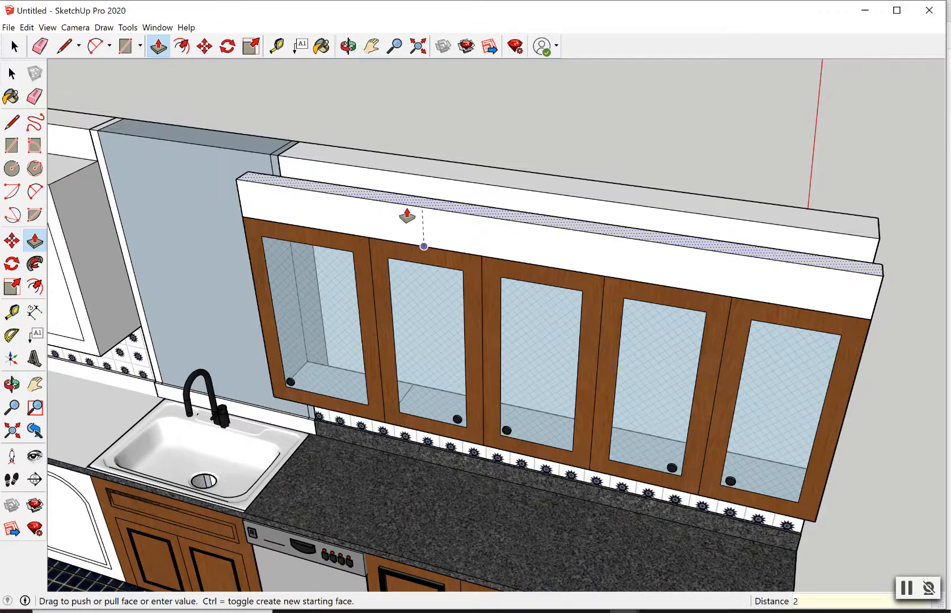
key(Return)
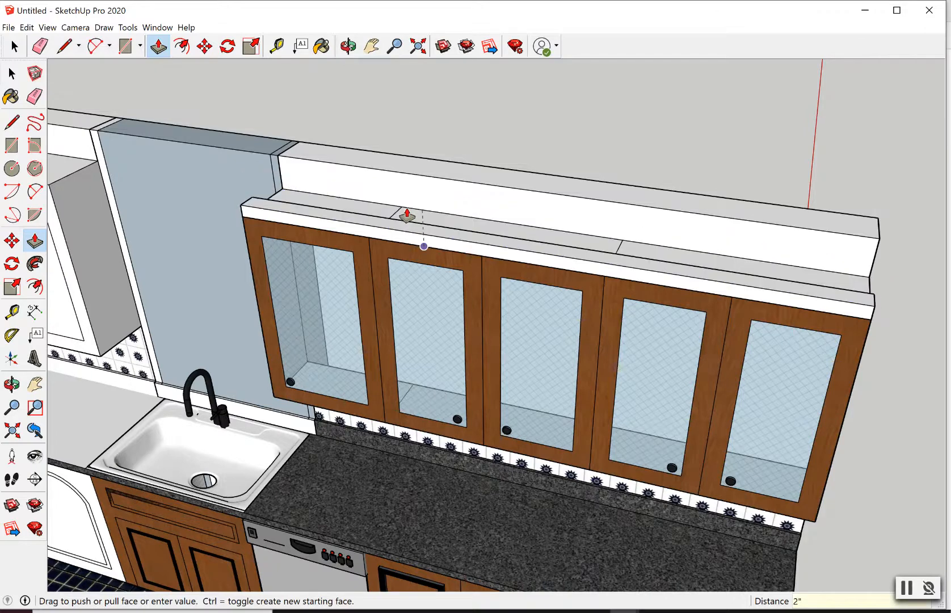
- Draw a two-point arc with a 2" downward bulge on the trim's front face, spanning the width of the leftmost glass door
click(349, 46)
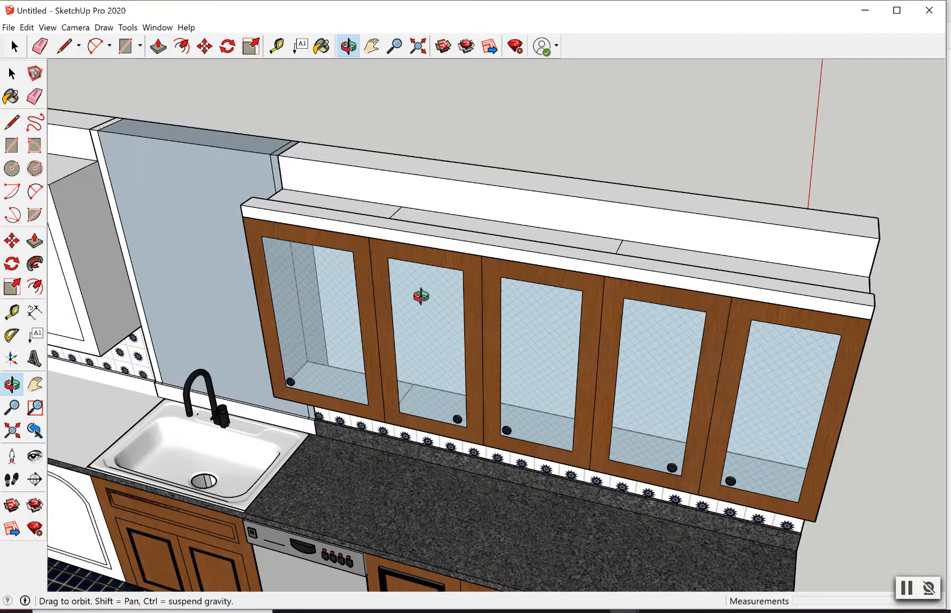
drag(420, 296, 454, 198)
drag(466, 308, 364, 291)
drag(708, 226, 670, 219)
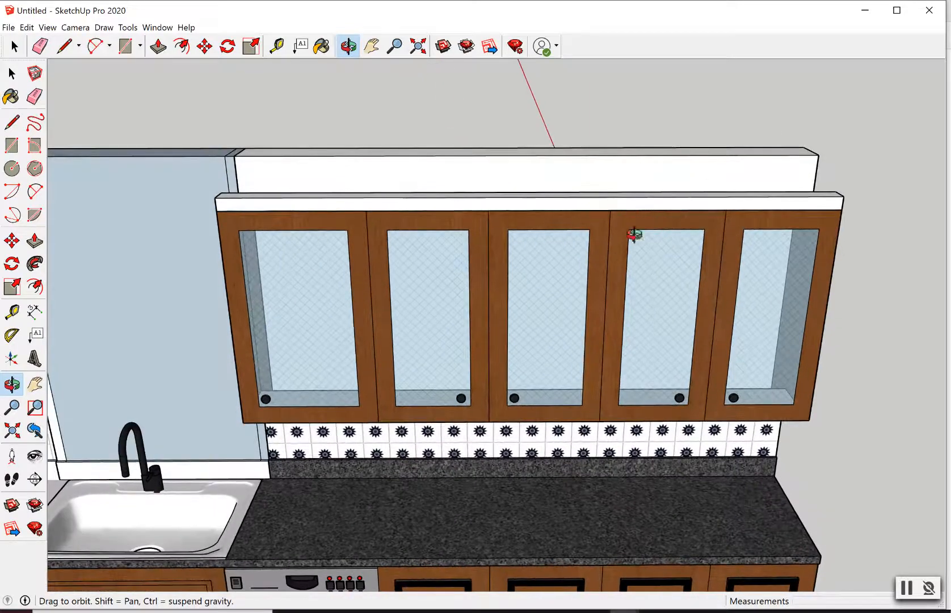
mouse_move(626, 264)
mouse_down()
mouse_move(622, 246)
mouse_move(611, 269)
mouse_up()
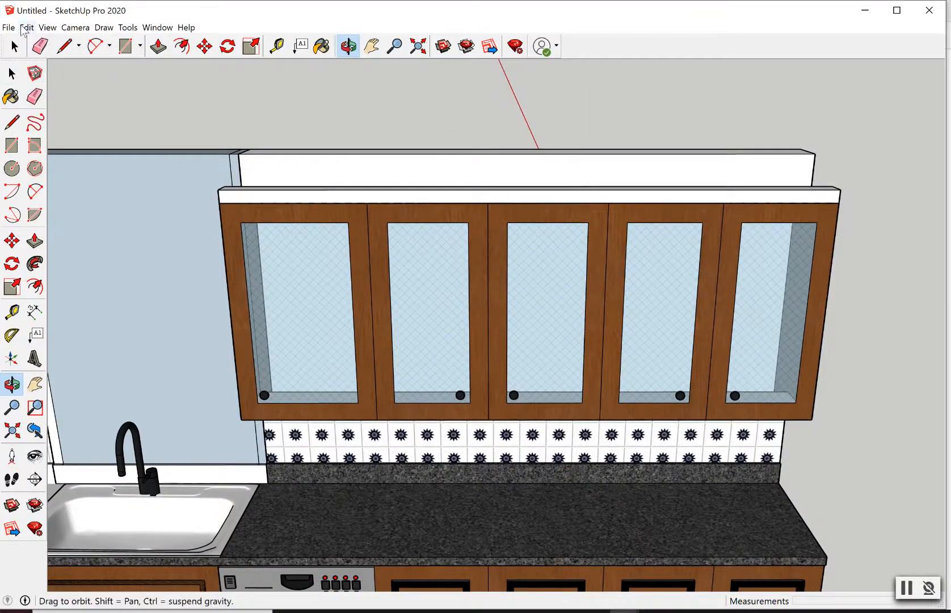
click(95, 46)
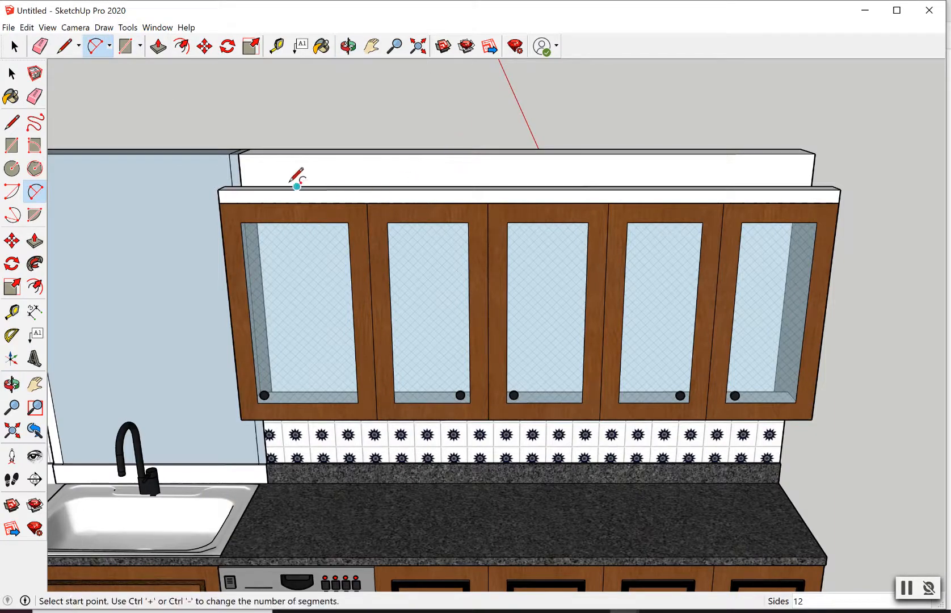
scroll(298, 180, up, 2)
scroll(208, 193, up, 1)
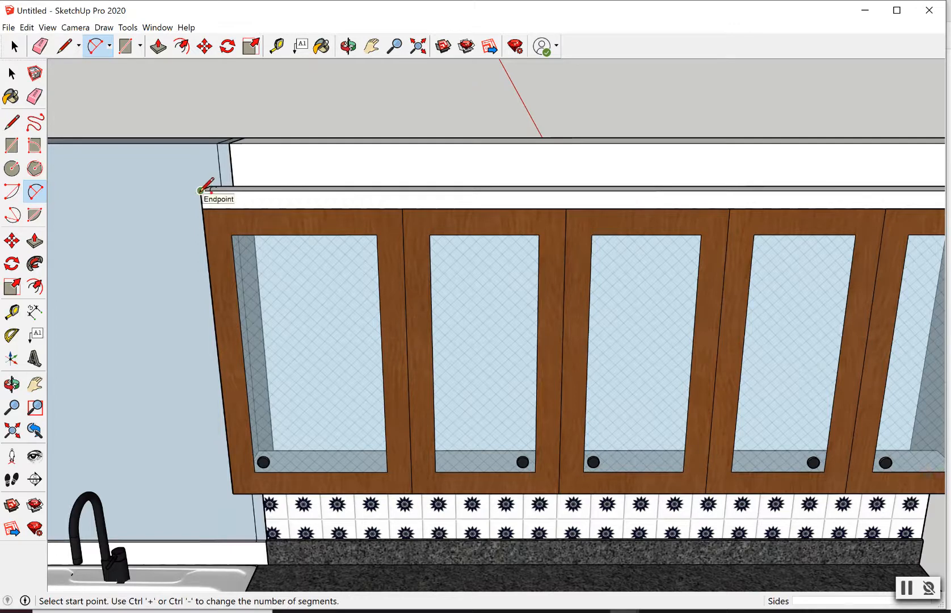
click(110, 50)
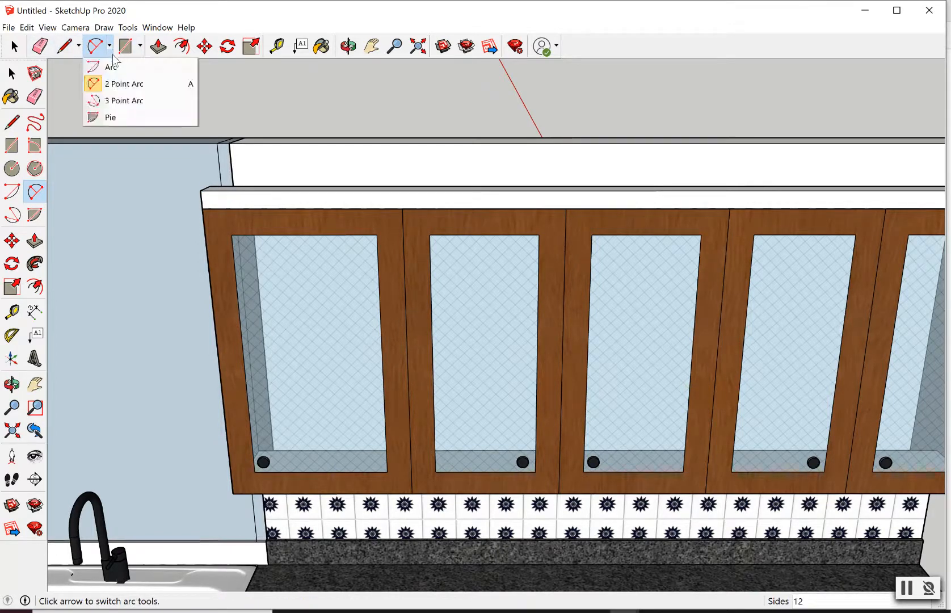
mouse_move(67, 41)
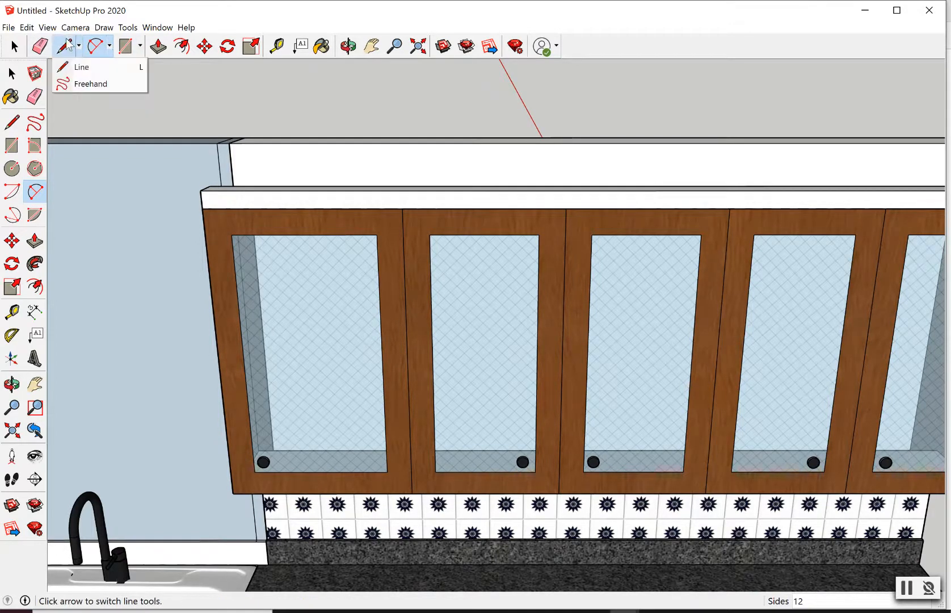
click(97, 46)
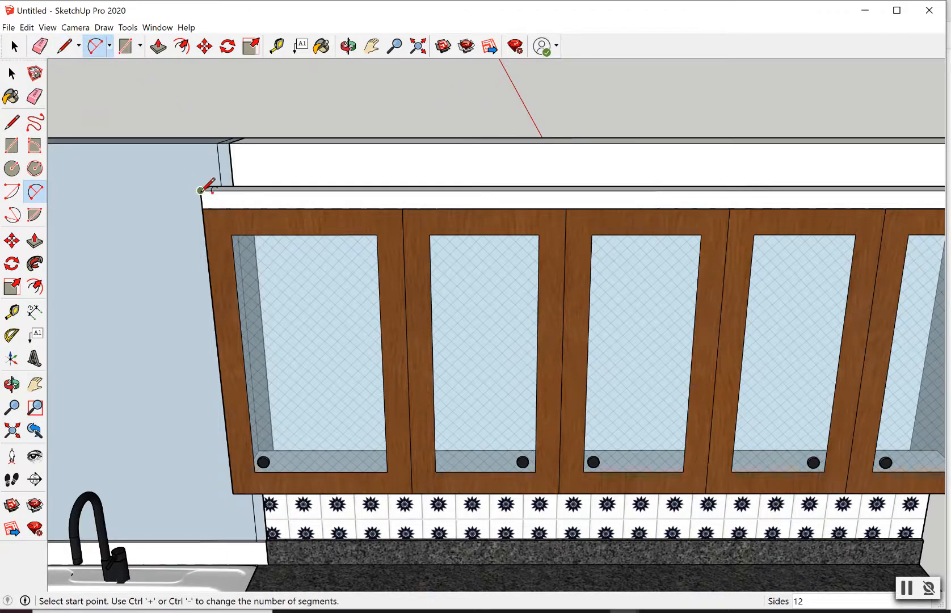
click(201, 190)
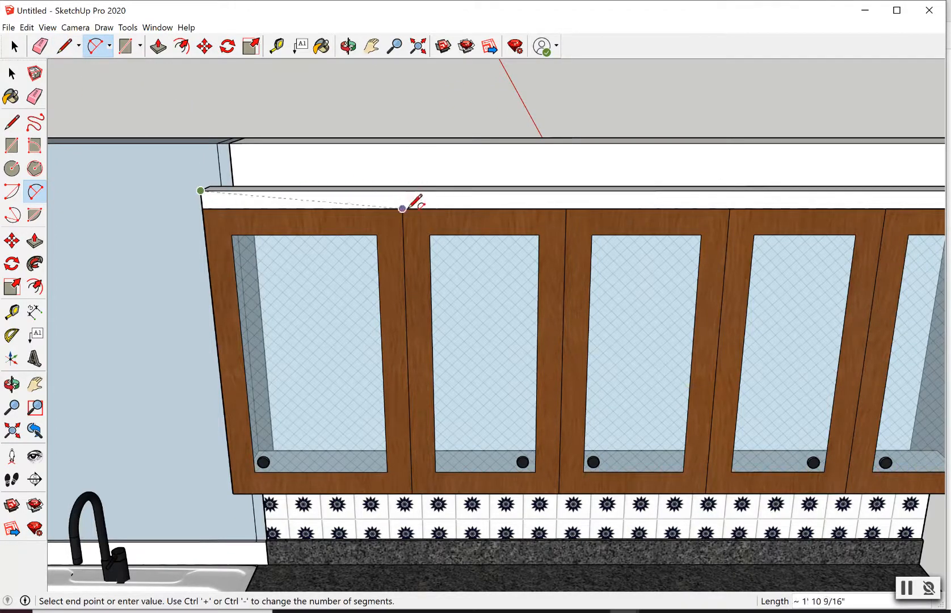
click(402, 190)
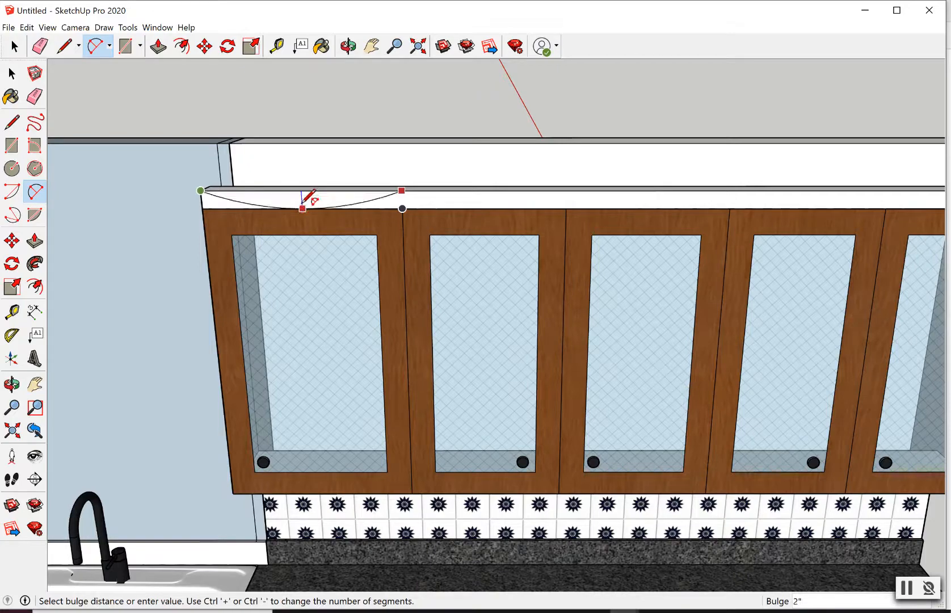
scroll(302, 205, up, 2)
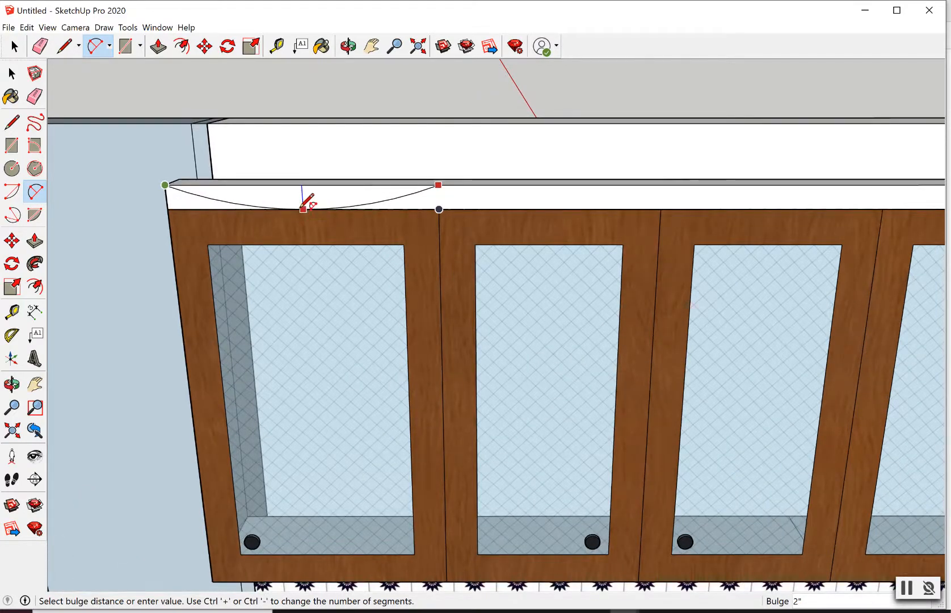
click(304, 206)
- Draw an arc with a 2" downward bulge on the trim's front face, spanning the second and third glass doors
scroll(429, 215, down, 4)
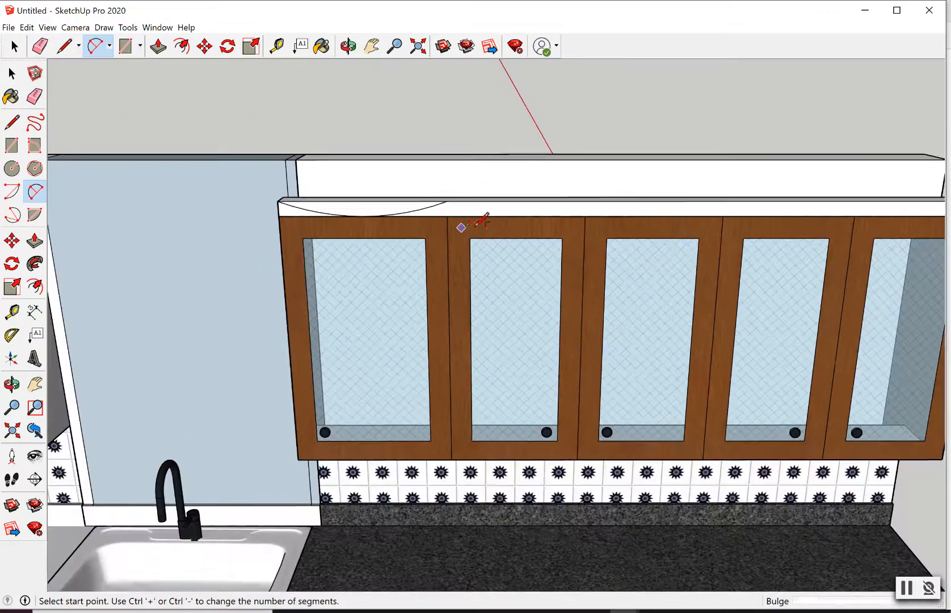
scroll(780, 215, up, 2)
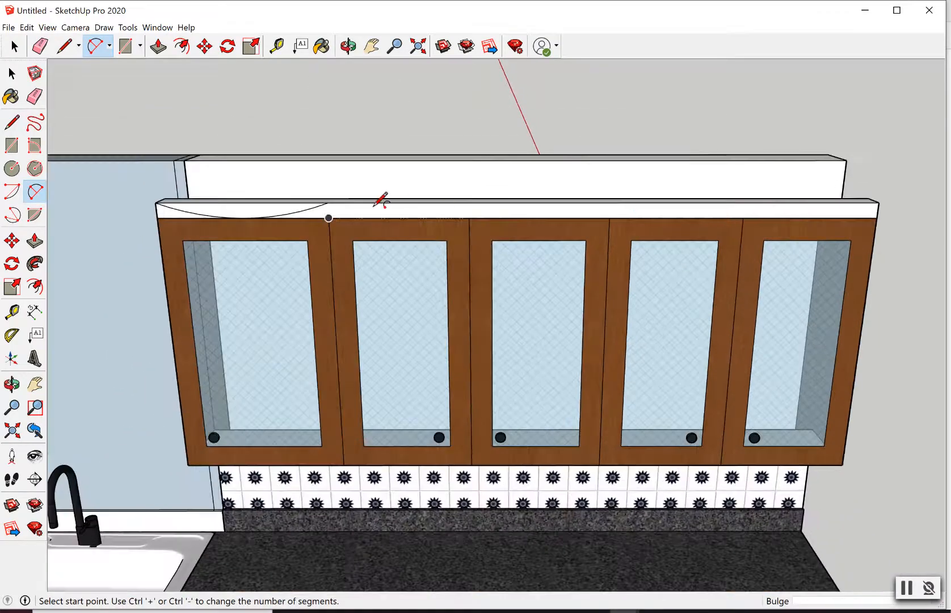
click(329, 203)
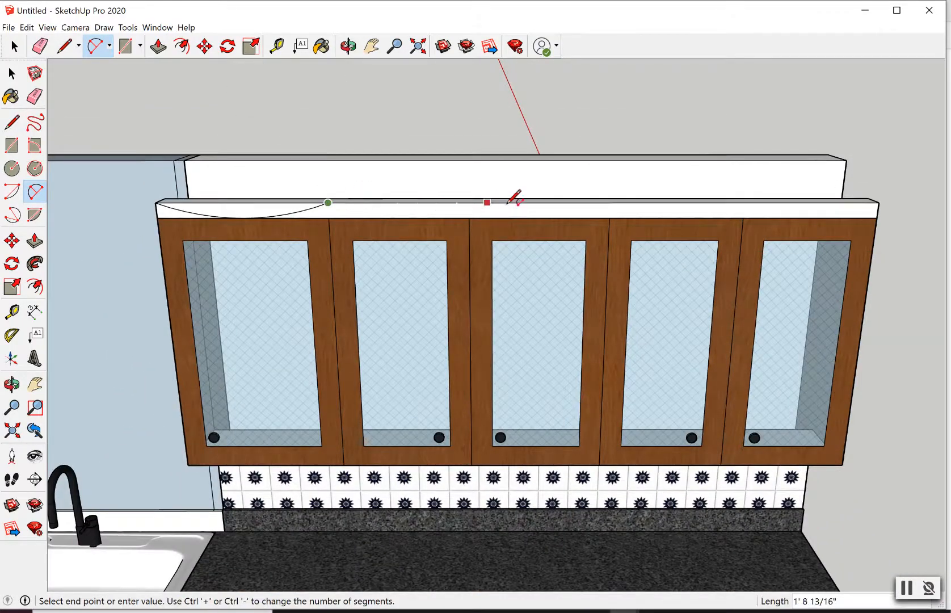
click(615, 201)
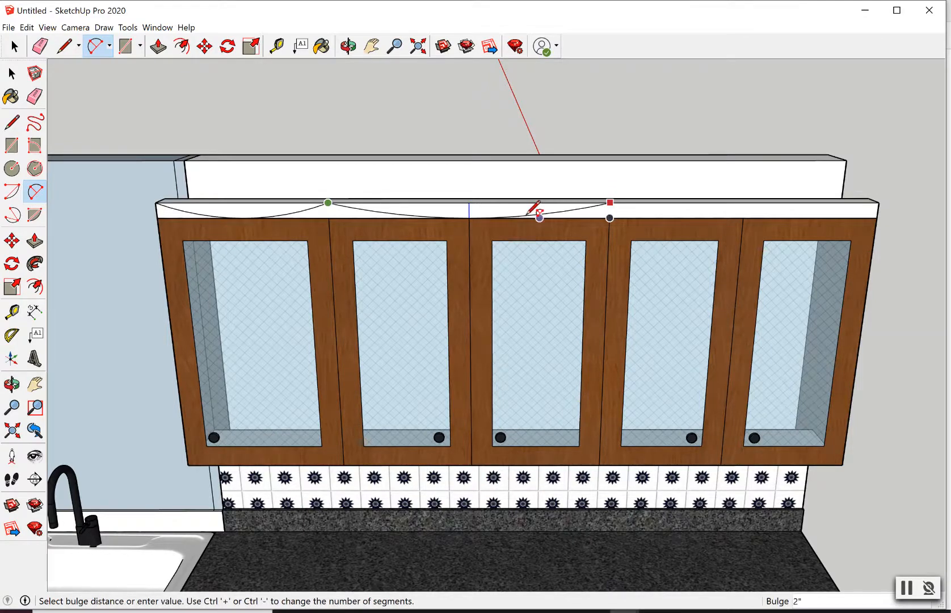
click(479, 216)
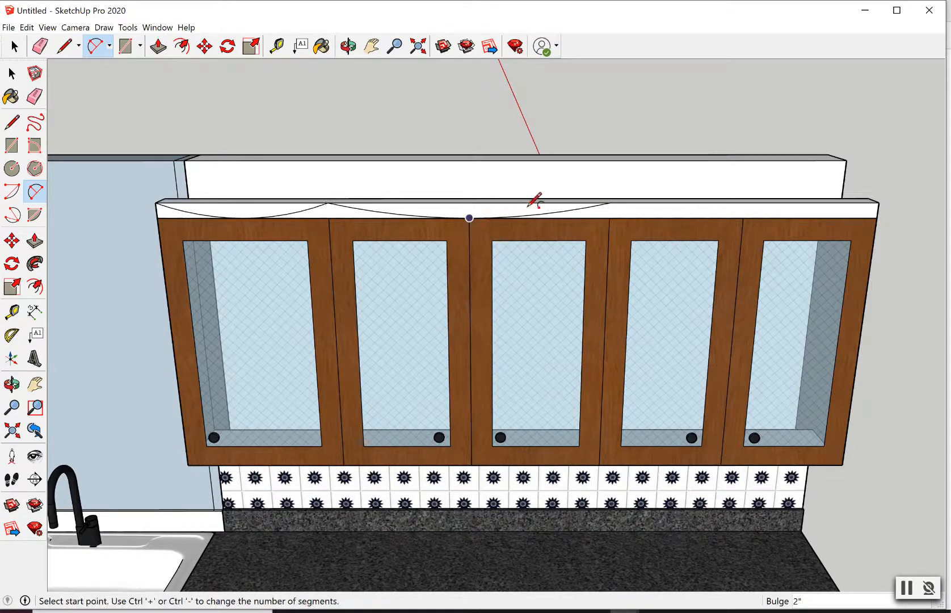
- Draw an arc with a 2" downward bulge on the trim's front face, spanning the last two glass doors to the trim's right corner
click(610, 202)
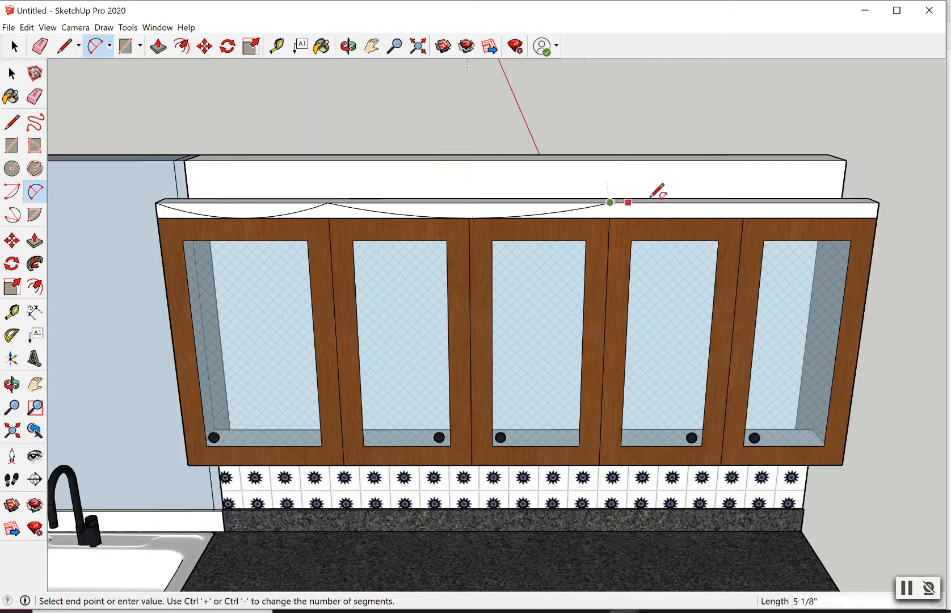
click(879, 202)
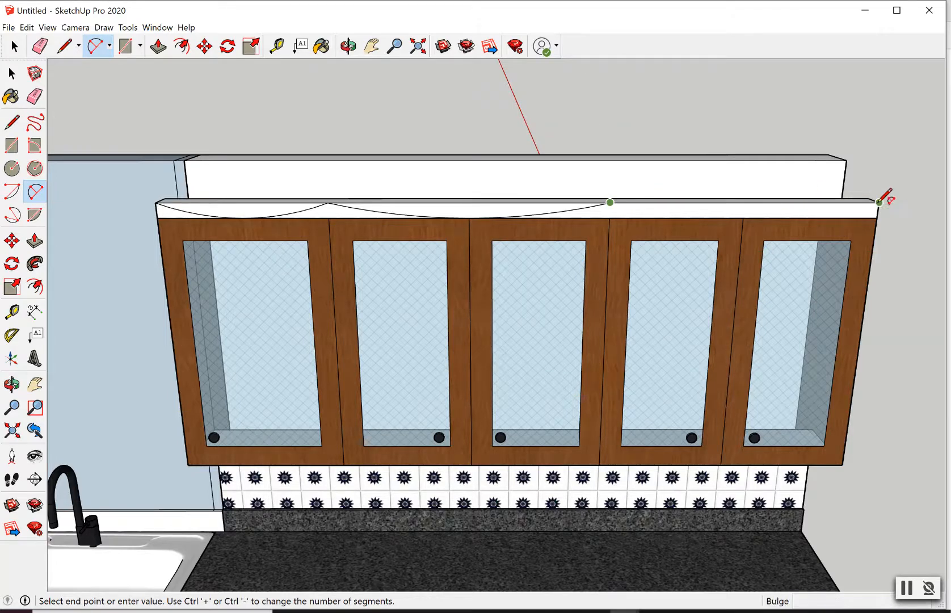
click(745, 218)
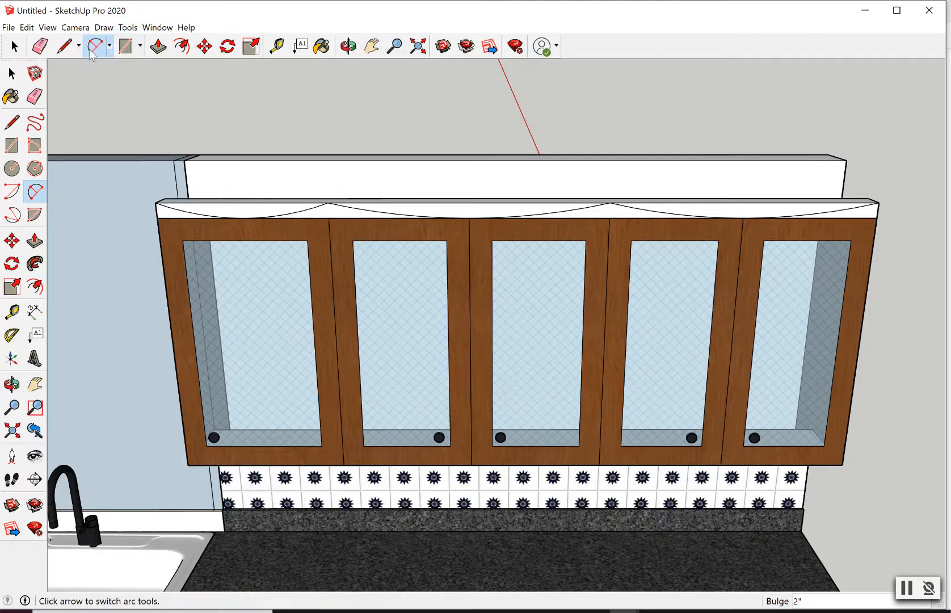
- Select individual arcs and face segments on the trim front to check how the arcs divide it
click(15, 46)
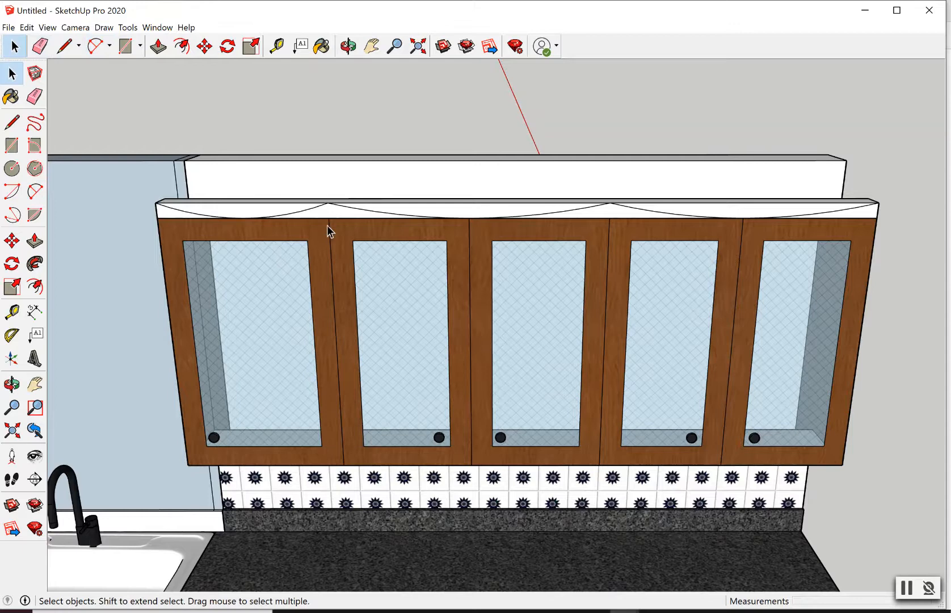
click(296, 215)
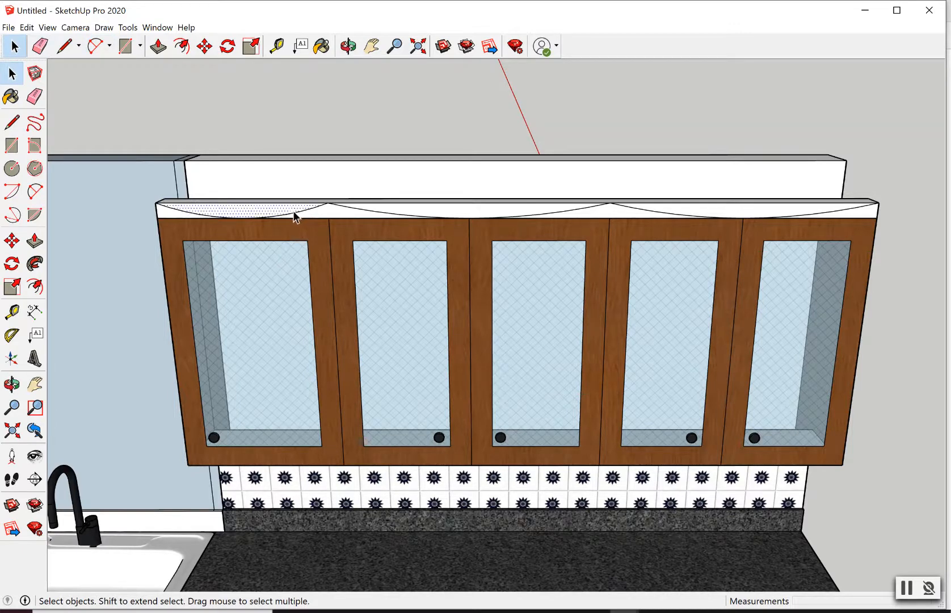
click(280, 217)
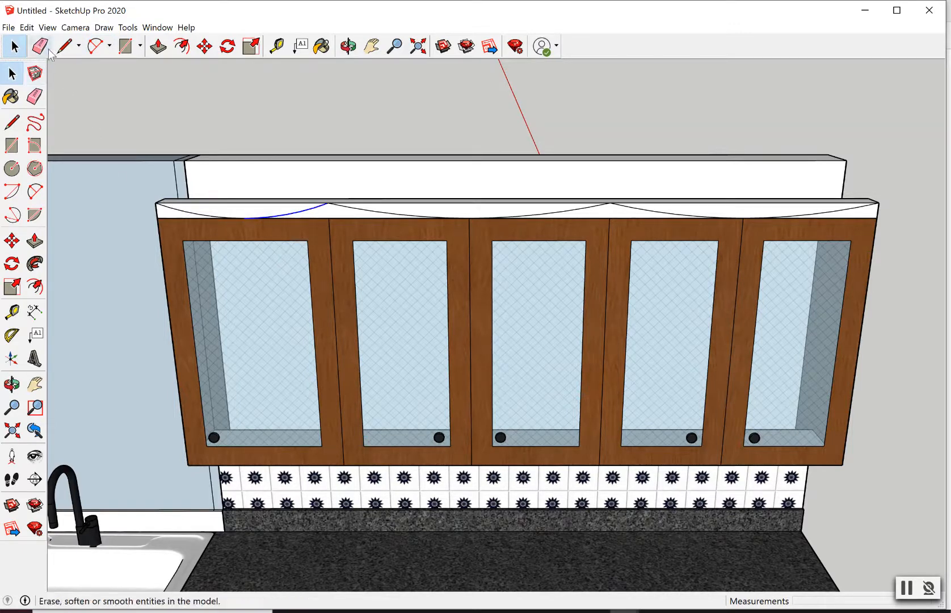
click(253, 215)
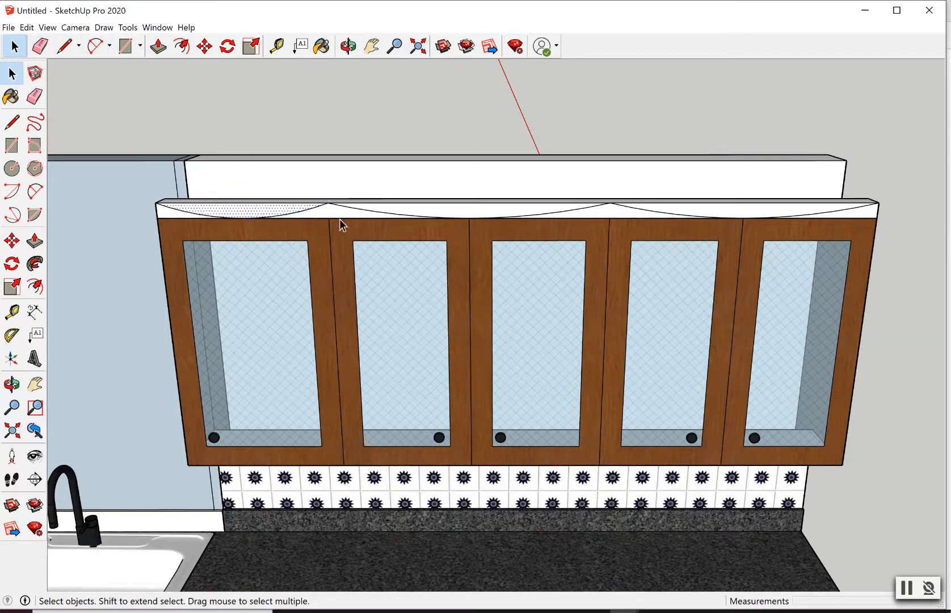
click(414, 212)
click(690, 213)
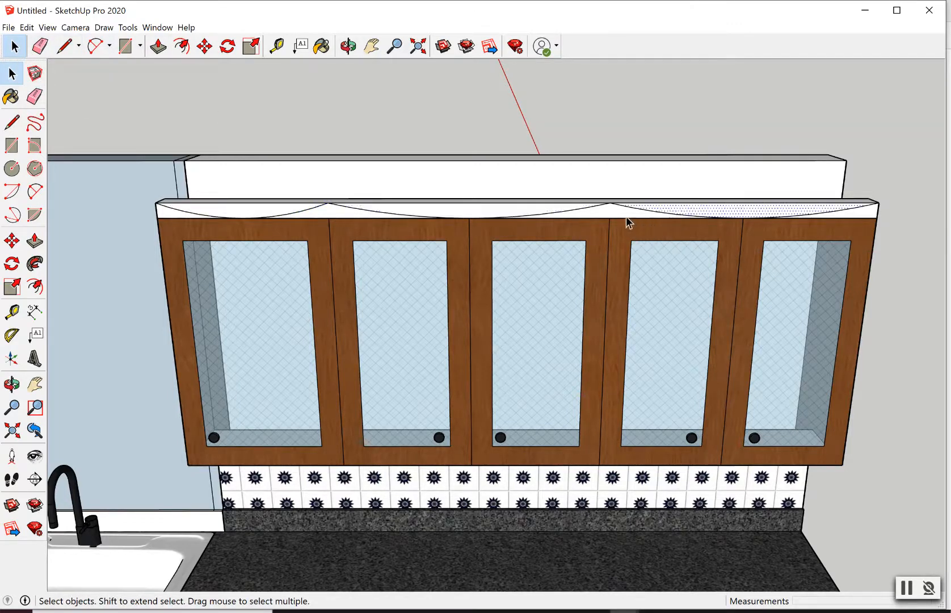
click(579, 215)
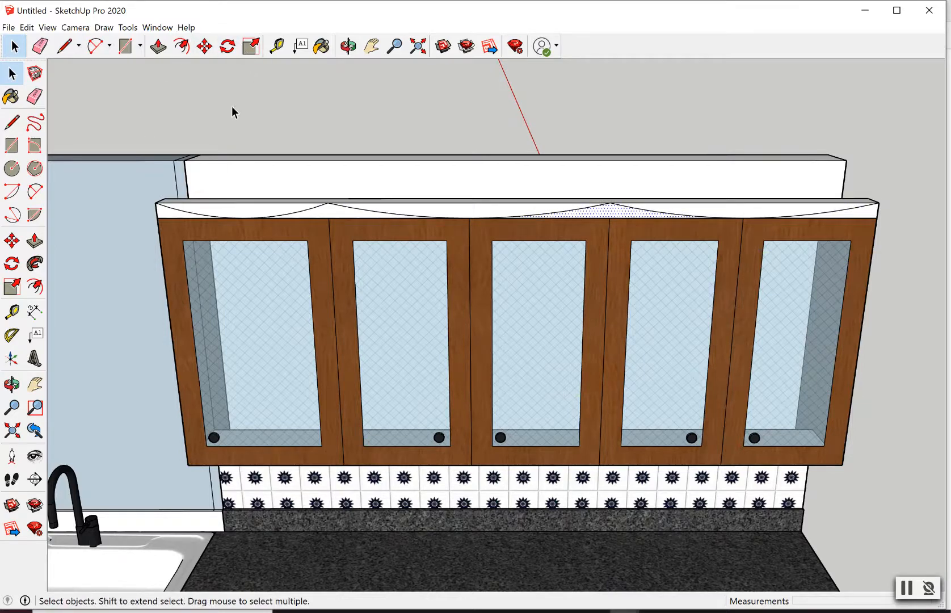
click(241, 217)
- Cut away the three trim segments above the arcs by pushing each one back about 3 1/4", the trim's full depth, with Push/Pull
click(159, 46)
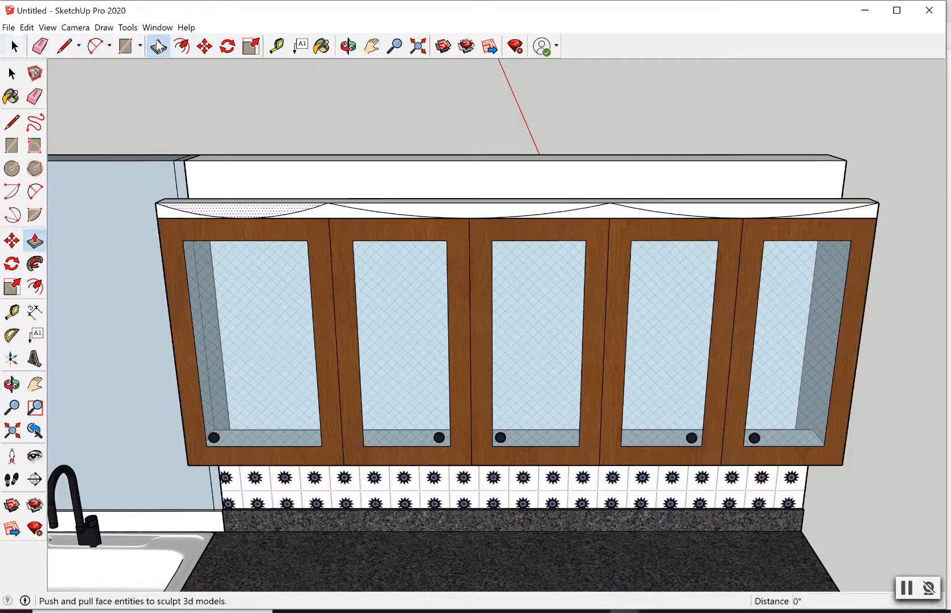
click(266, 208)
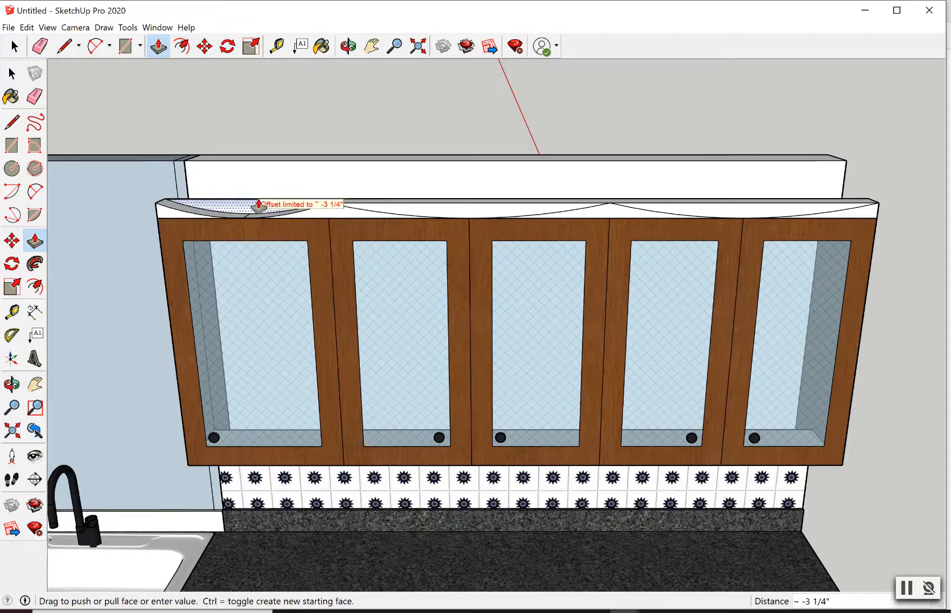
click(268, 206)
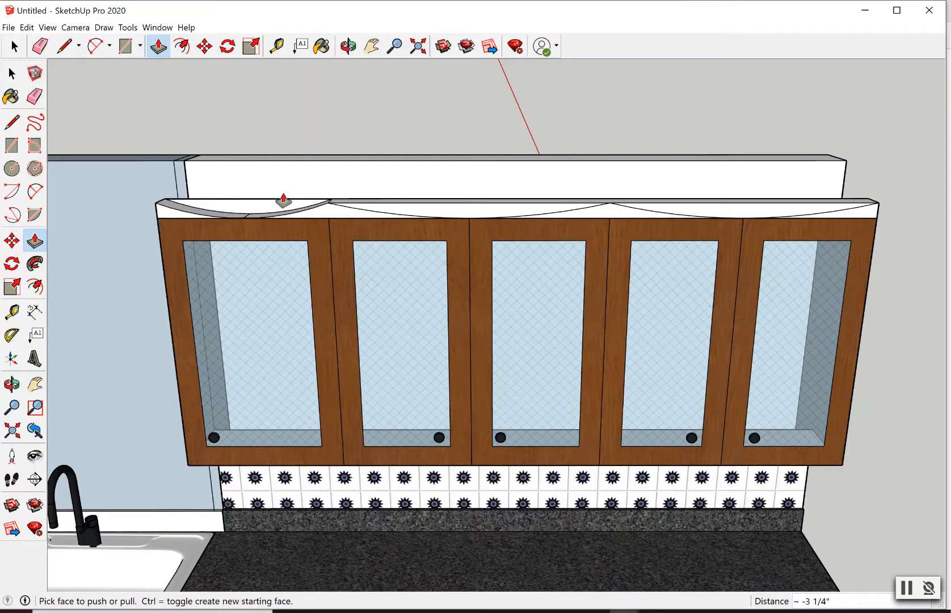
click(450, 215)
click(450, 214)
click(716, 211)
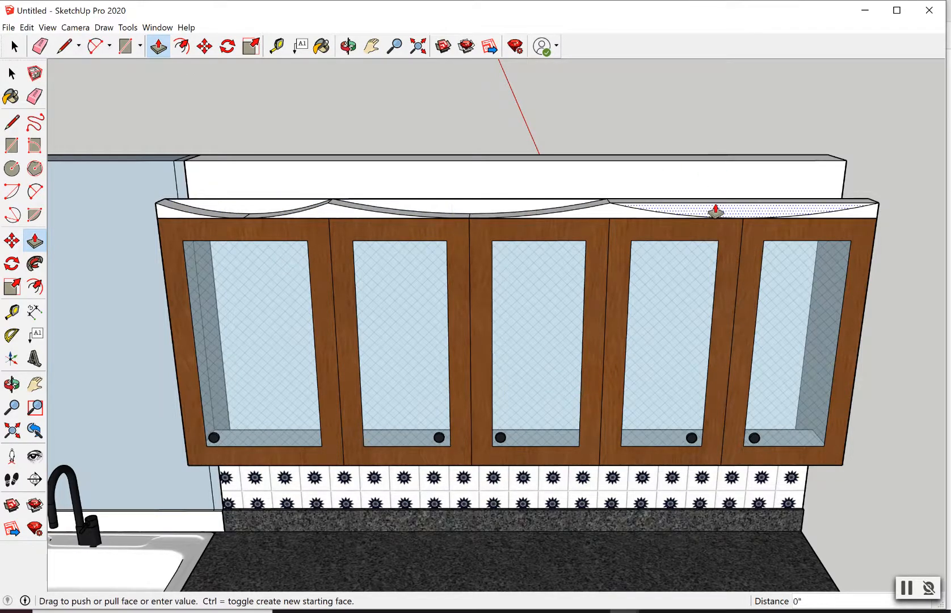
click(707, 202)
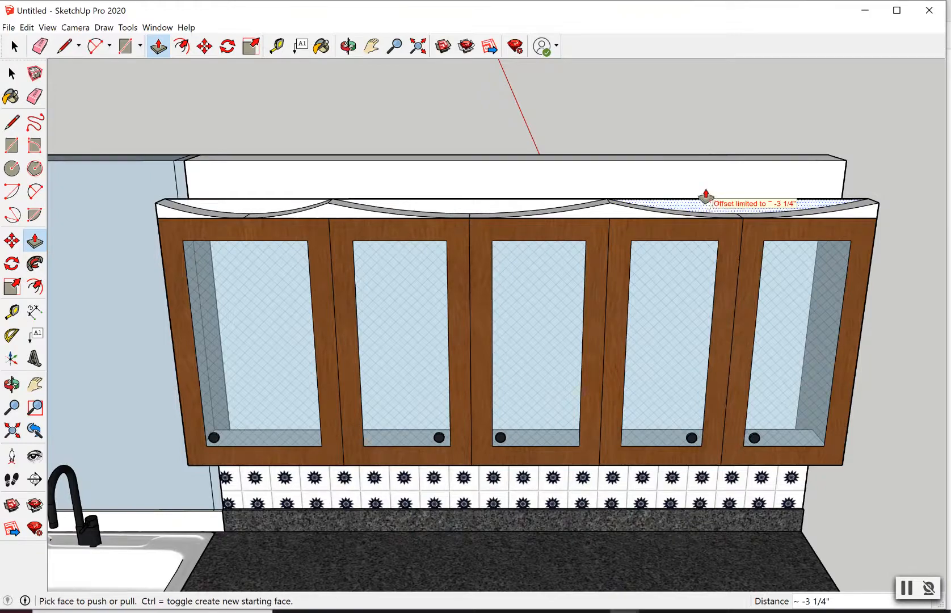
- Examine the scalloped trim on the glass-door cabinets from the front, from an angle and from above
click(357, 54)
middle_drag(497, 333, 498, 258)
middle_drag(505, 303, 510, 256)
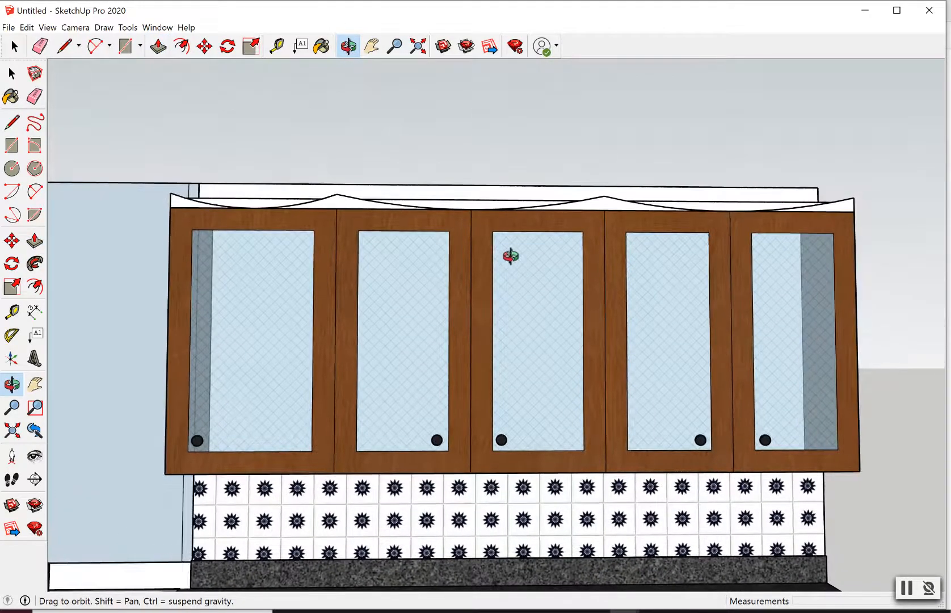
middle_drag(748, 322, 600, 345)
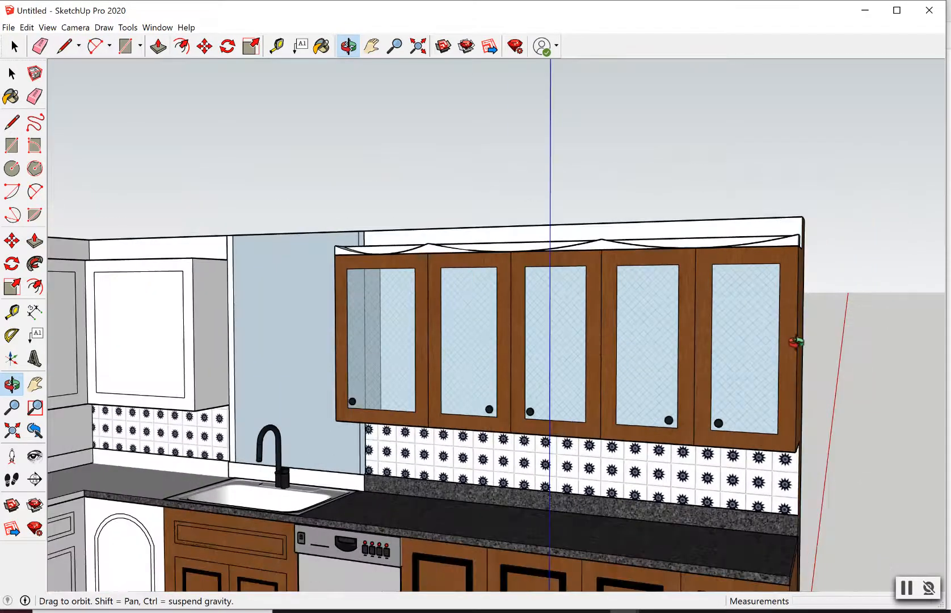
middle_drag(796, 342, 537, 363)
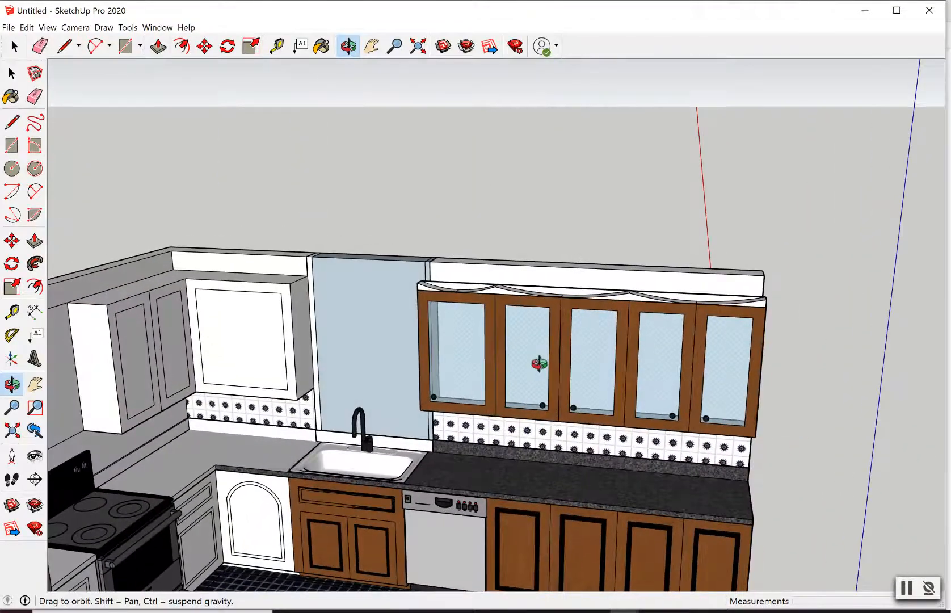
scroll(526, 281, up, 2)
scroll(526, 280, up, 2)
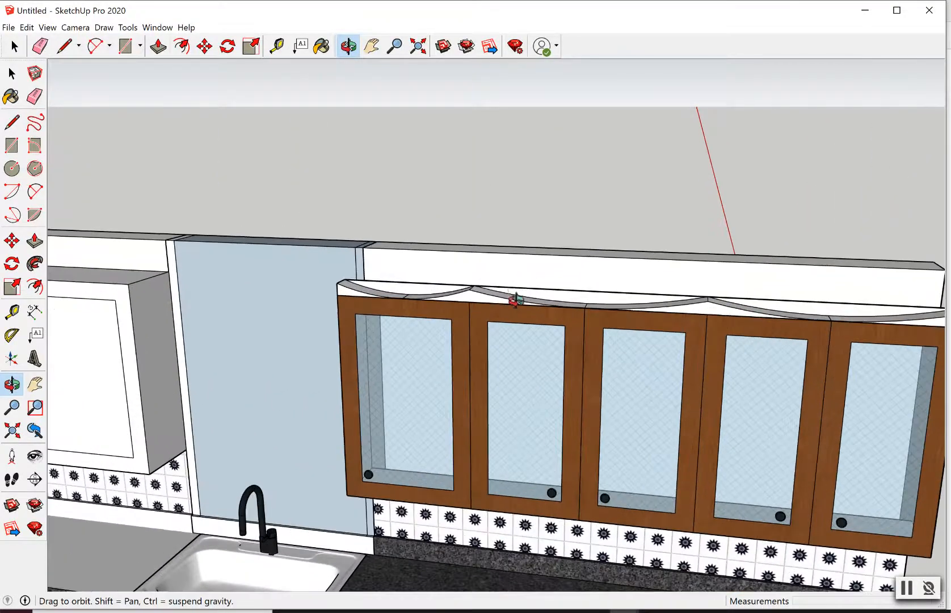
middle_drag(518, 299, 475, 364)
scroll(447, 298, up, 1)
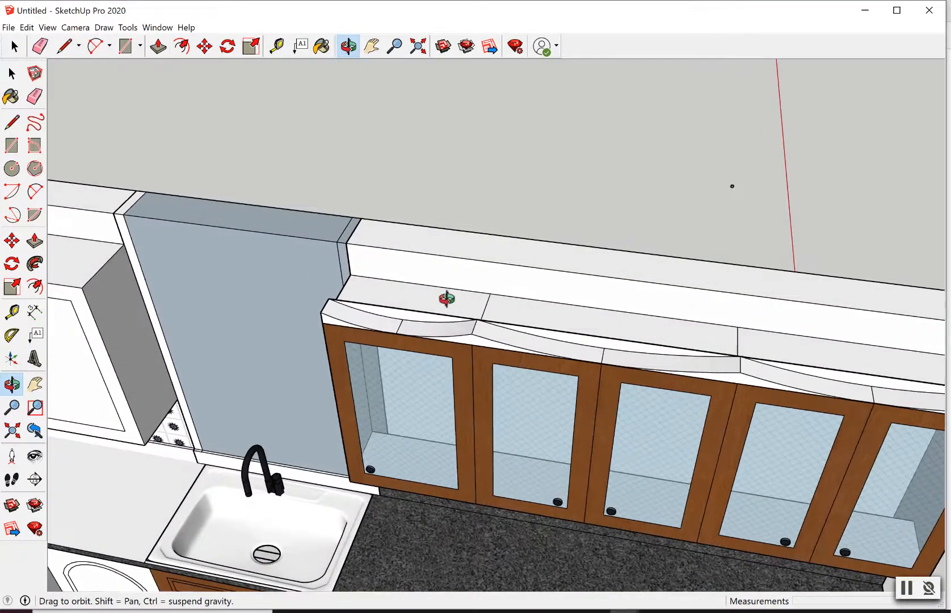
- Try to push the leftover face behind the first arc cutout back with Push/Pull, and undo it
scroll(447, 298, up, 1)
scroll(478, 336, up, 1)
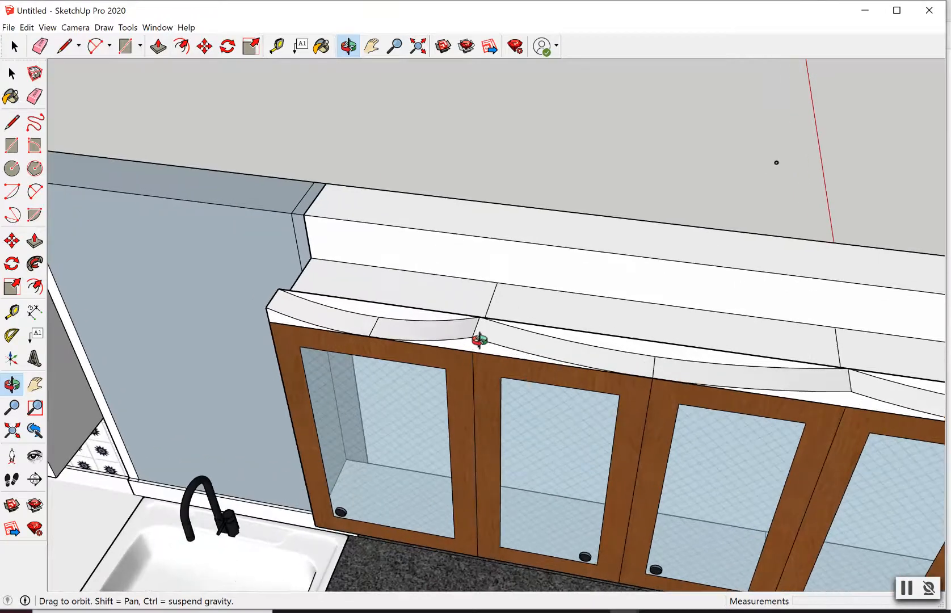
click(158, 46)
click(364, 310)
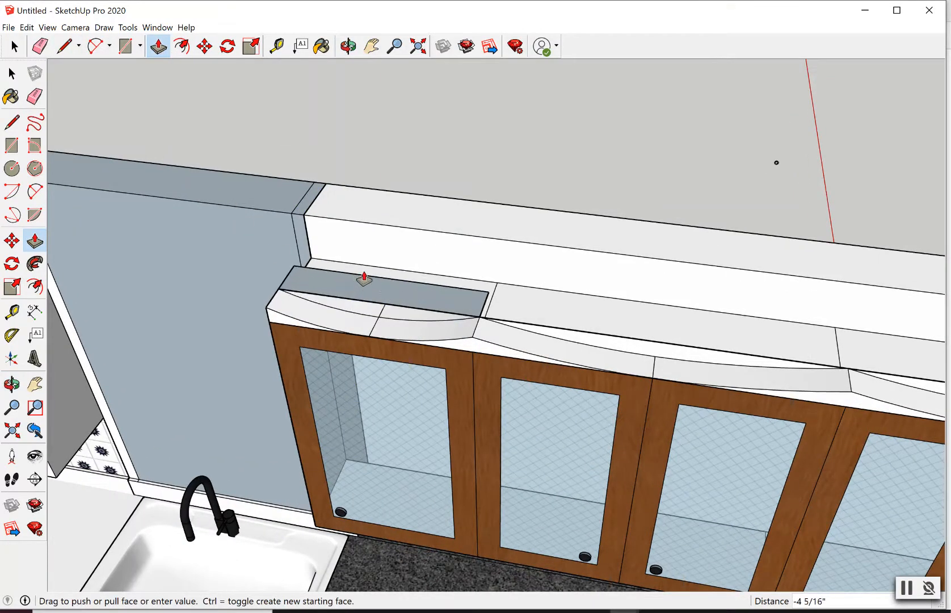
key(Escape)
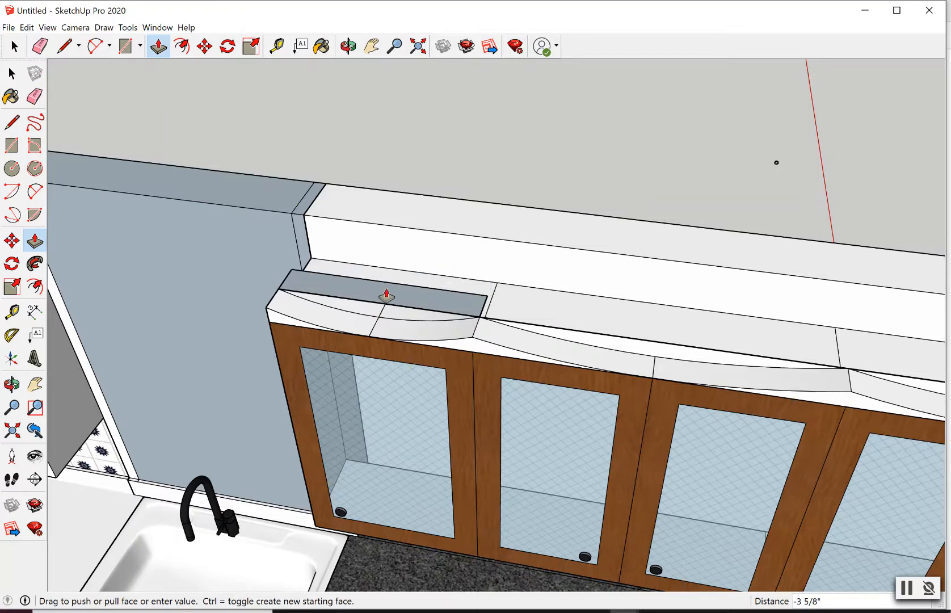
click(27, 27)
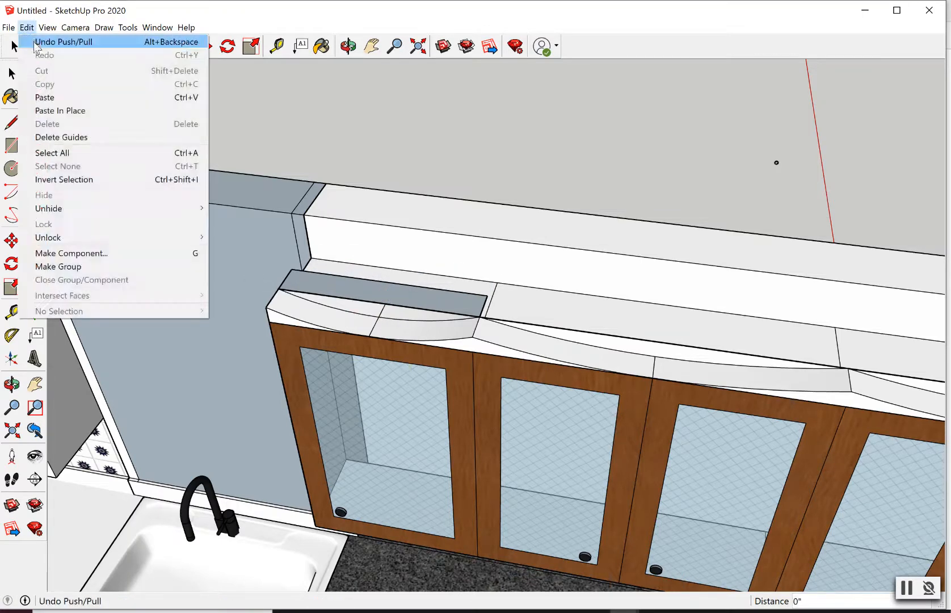
click(57, 42)
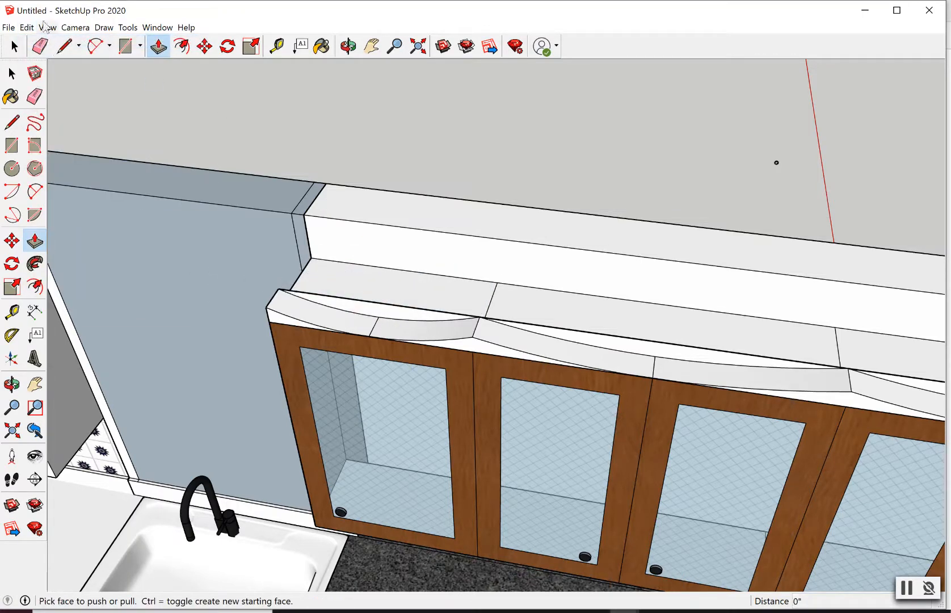
- Delete the straight top edges left across the first and second arc cutouts so the leftover faces behind them are removed
click(14, 46)
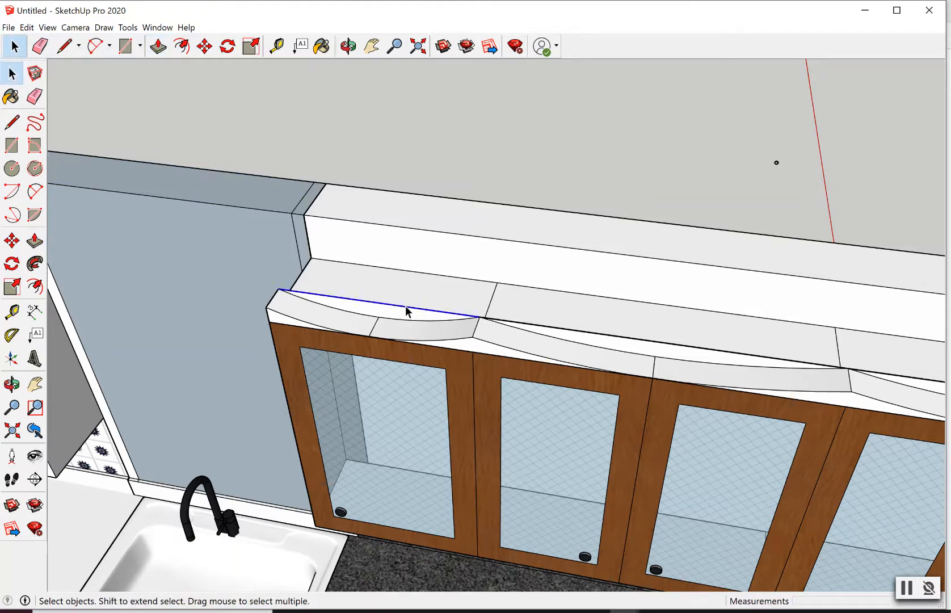
key(Delete)
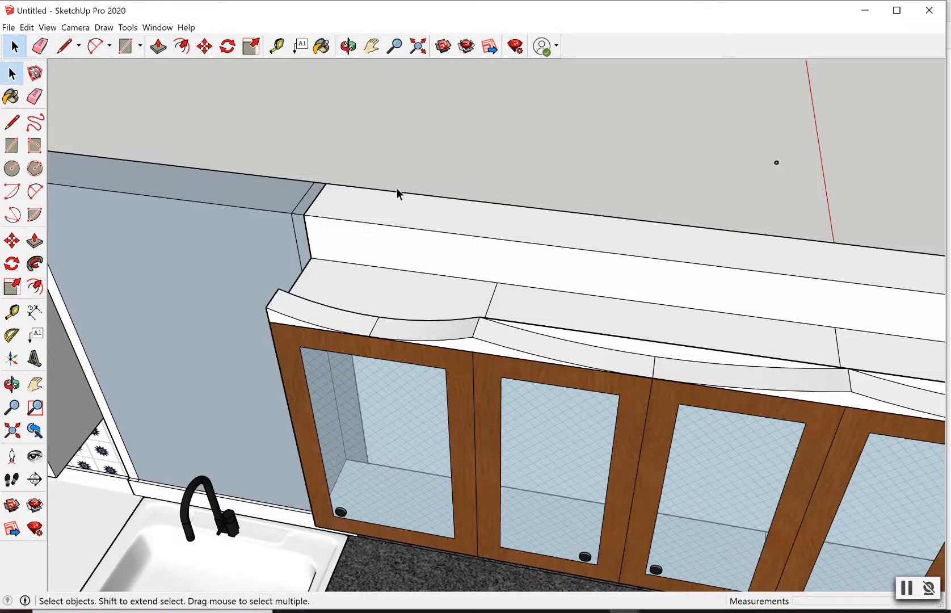
click(349, 46)
drag(470, 399, 491, 264)
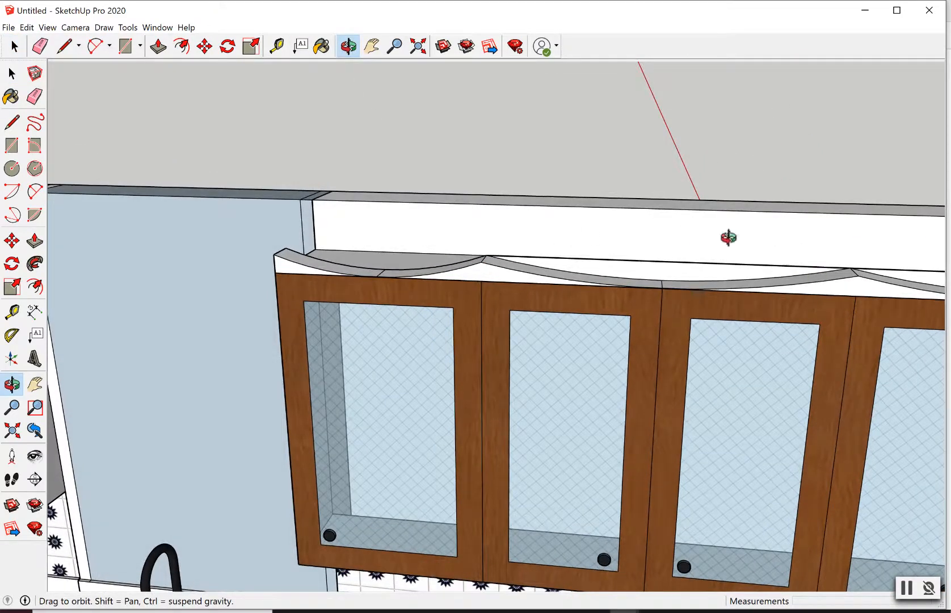
click(14, 50)
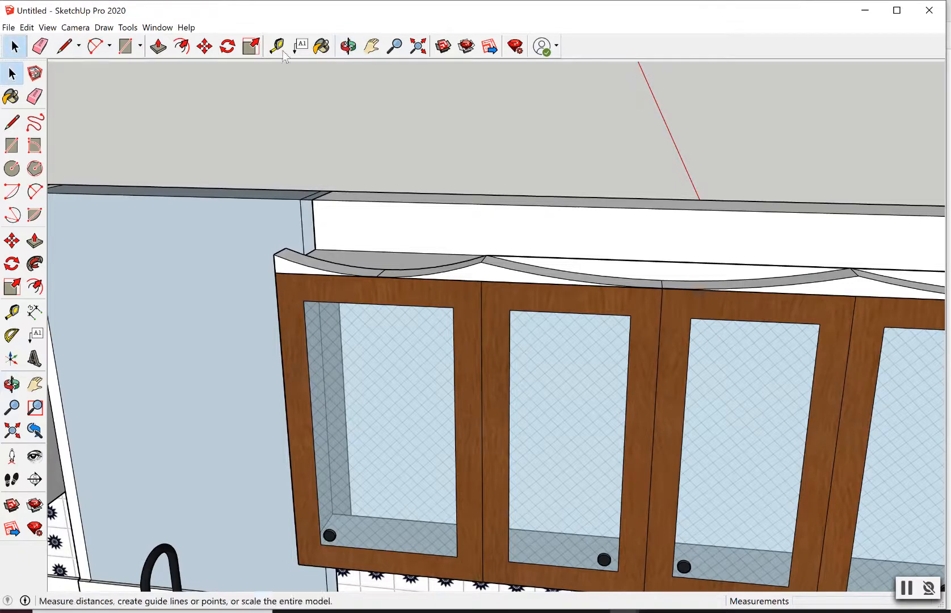
click(667, 261)
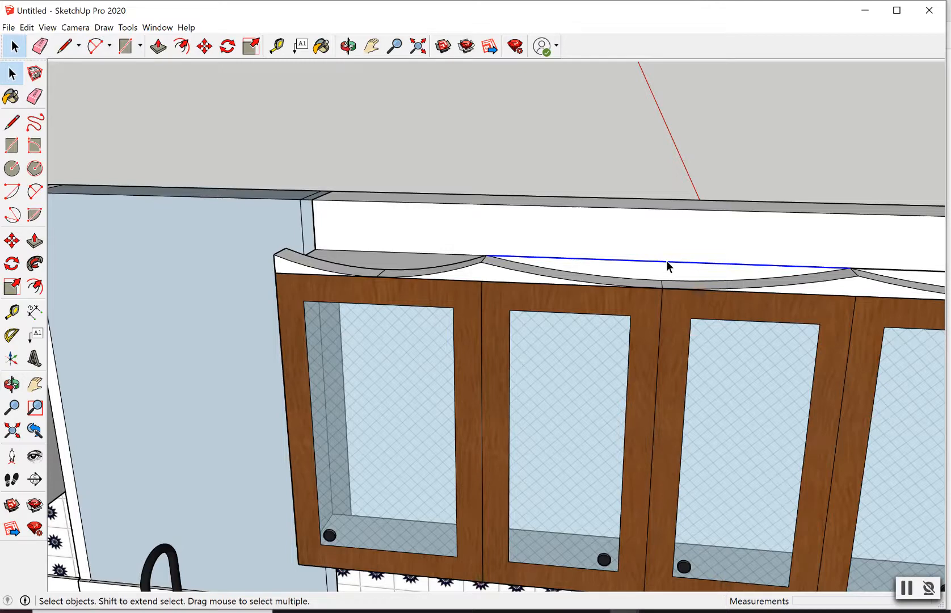
key(Delete)
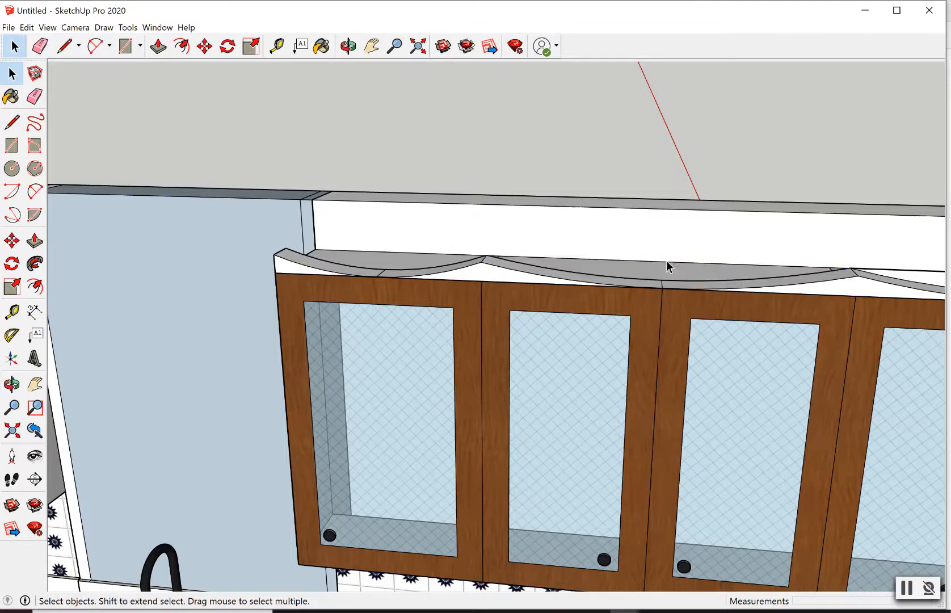
- Delete the straight top edge across the third arc cutout, above the last two glass doors
click(372, 45)
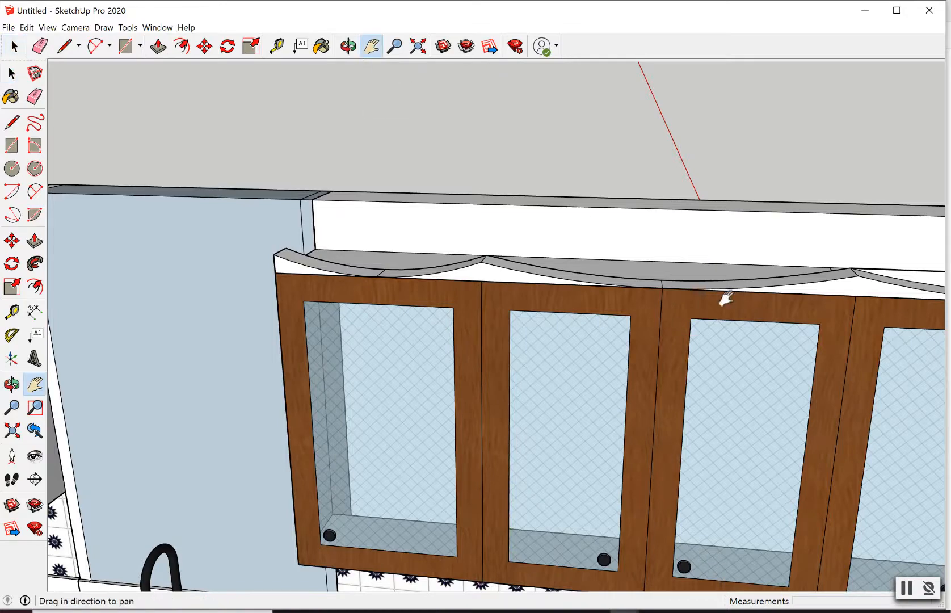
drag(787, 285, 452, 221)
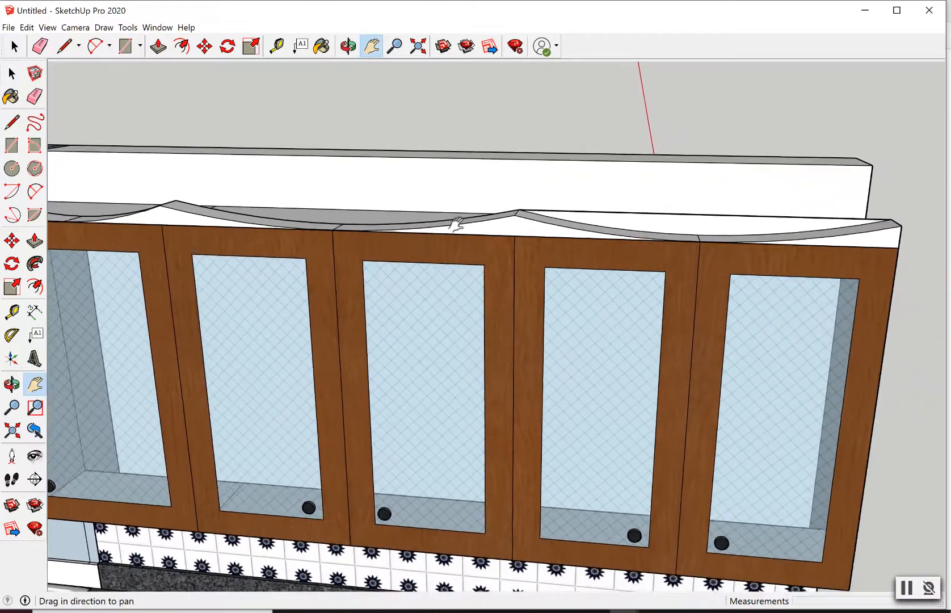
click(64, 46)
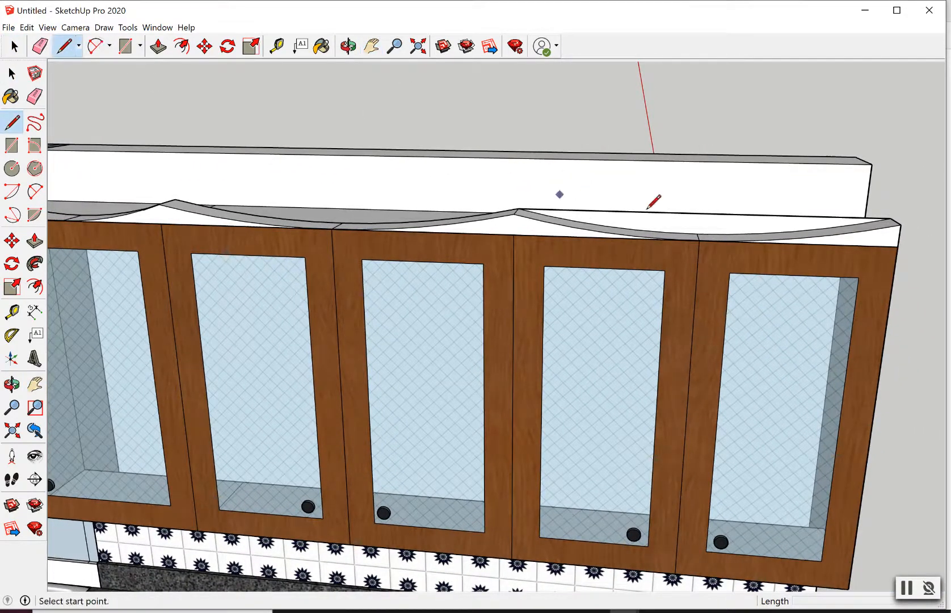
key(space)
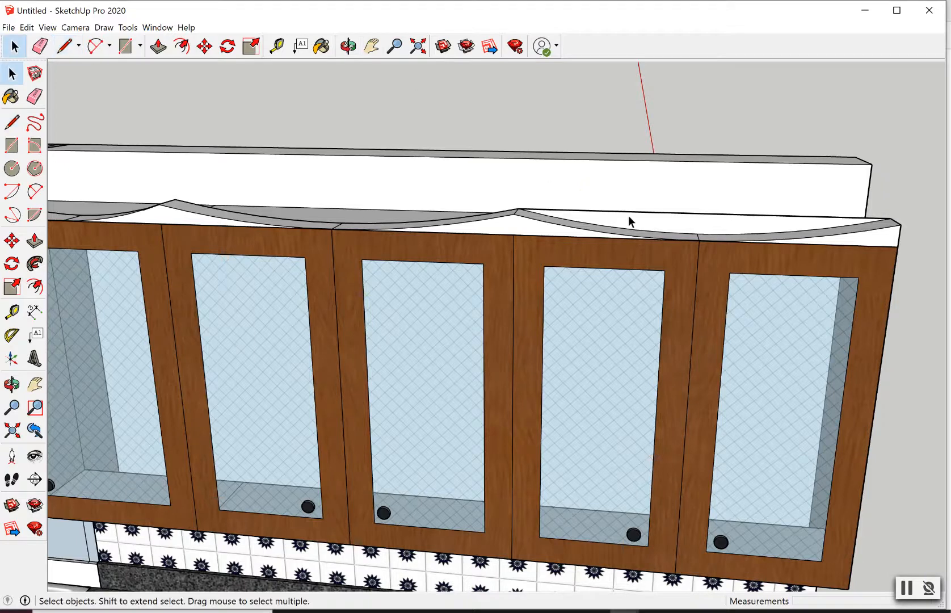
click(630, 211)
key(Delete)
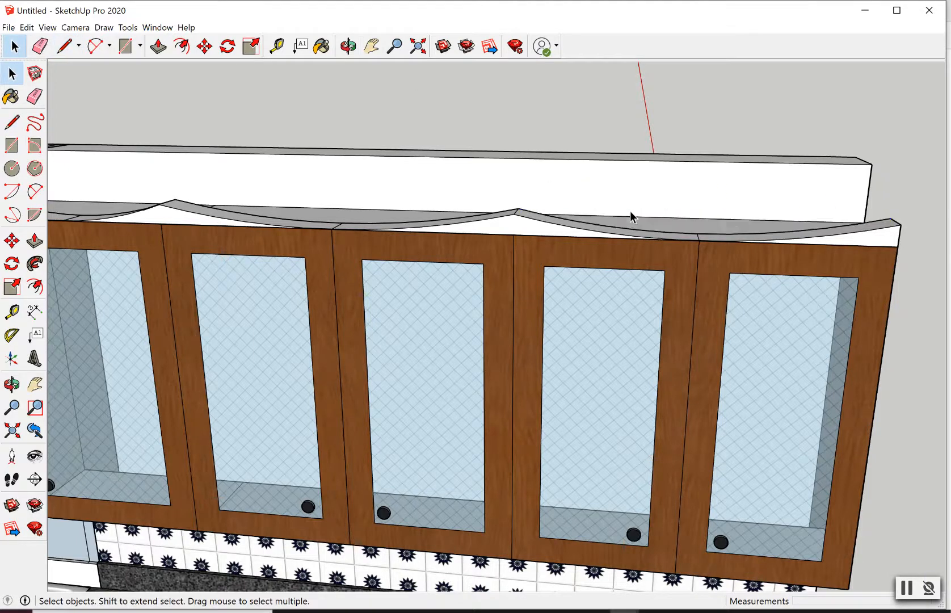
- Paint the four front segments of the scalloped trim with Wood Veneer 01 to match the cabinet doors
click(349, 46)
drag(440, 303, 563, 274)
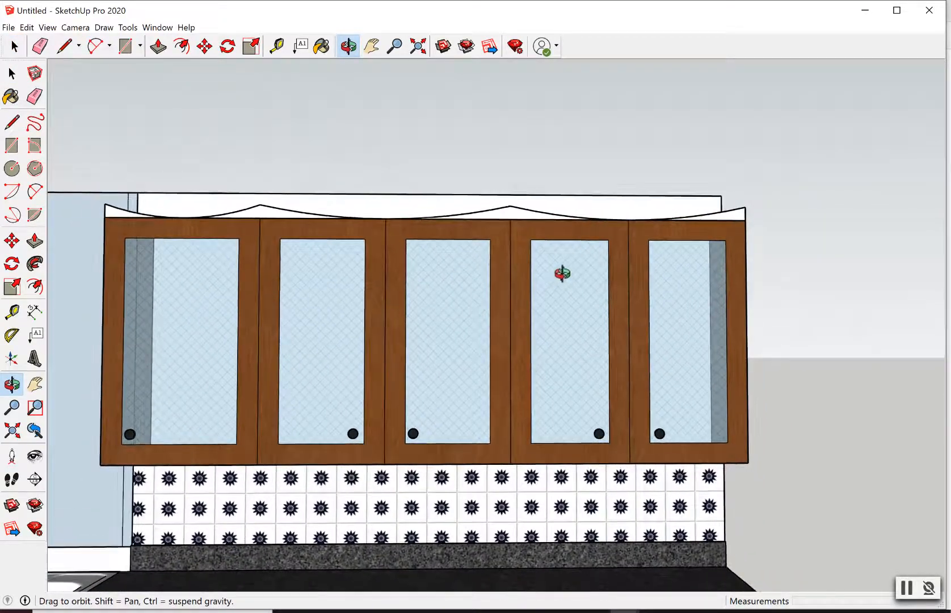
click(322, 46)
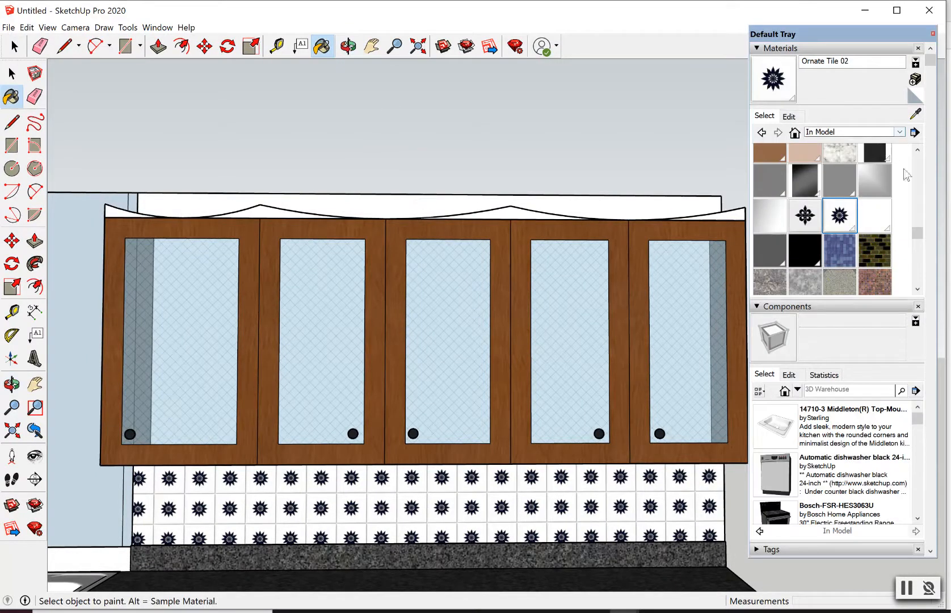
drag(920, 242, 923, 267)
click(883, 208)
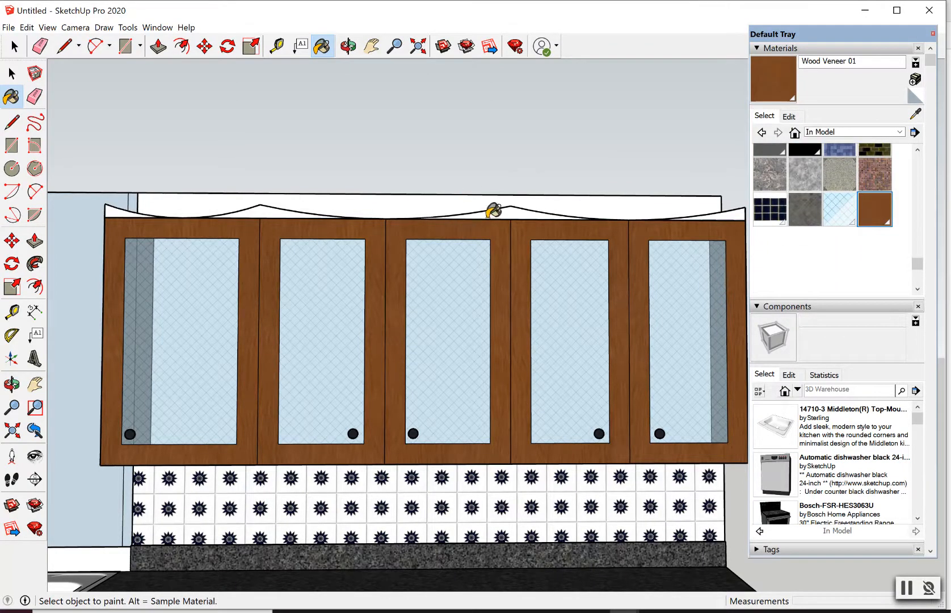
click(493, 212)
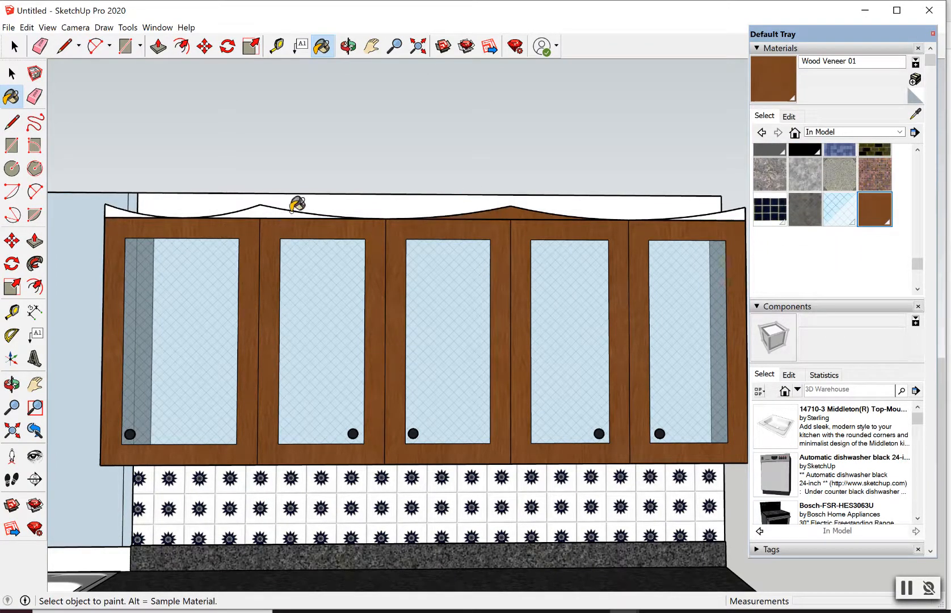
click(265, 209)
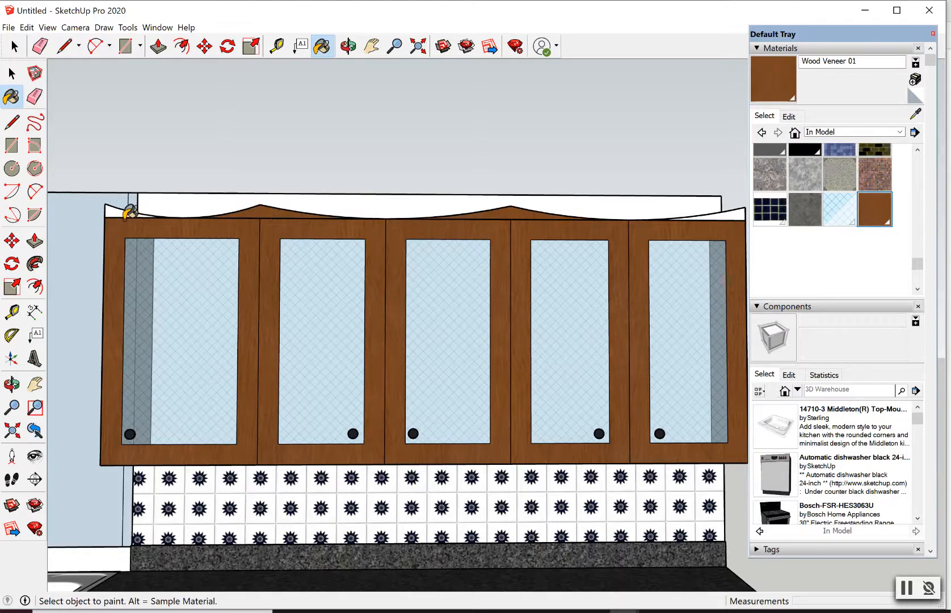
click(120, 214)
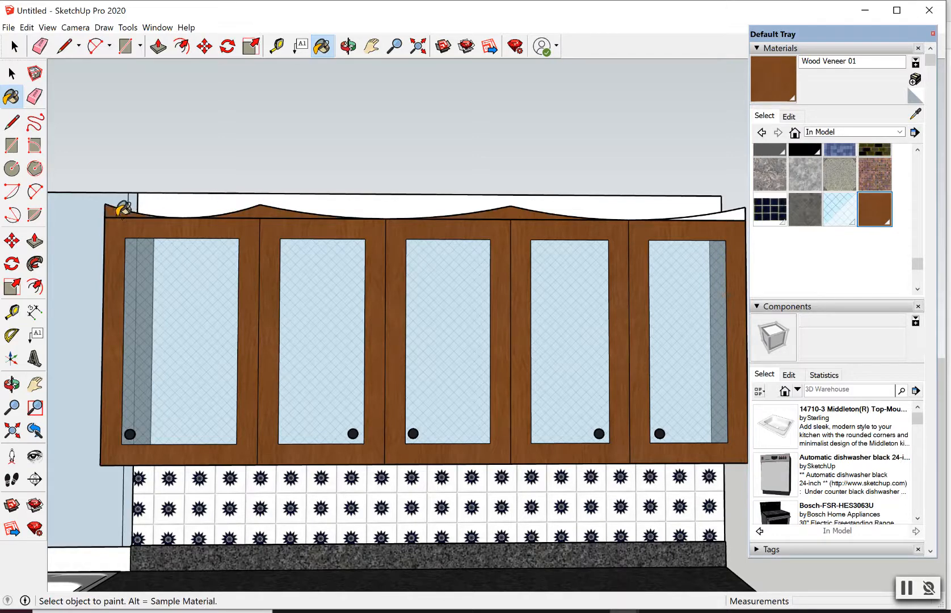
click(732, 215)
- Open the wall group for editing and select the white soffit face above the glass-door cabinets
scroll(648, 143, down, 1)
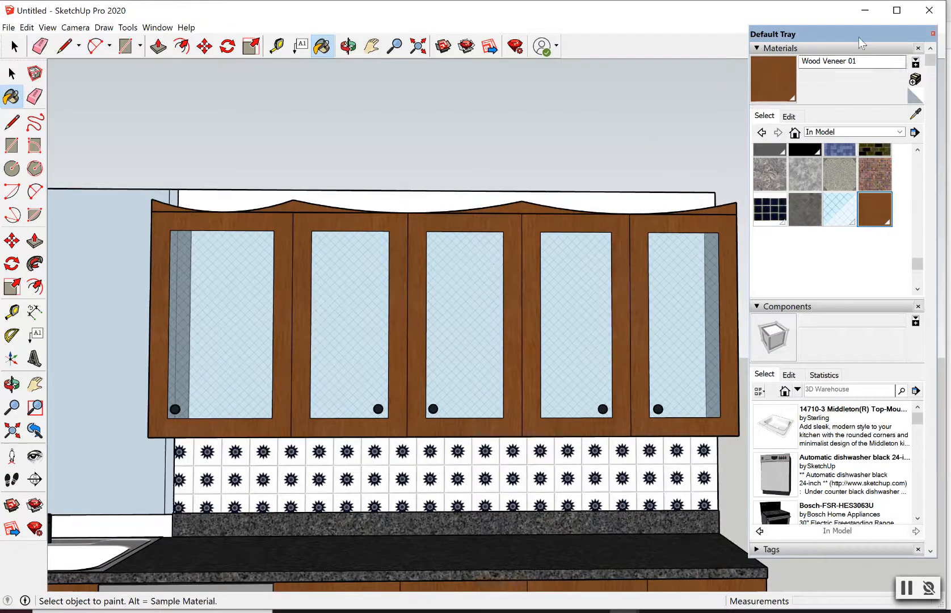
click(349, 46)
drag(443, 227, 446, 346)
scroll(452, 270, down, 3)
scroll(494, 295, down, 2)
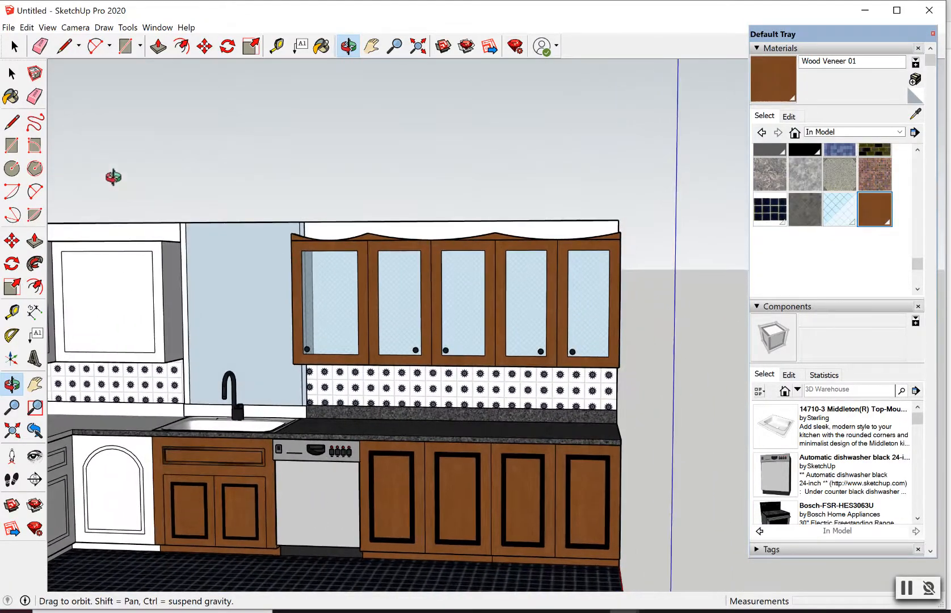
click(14, 47)
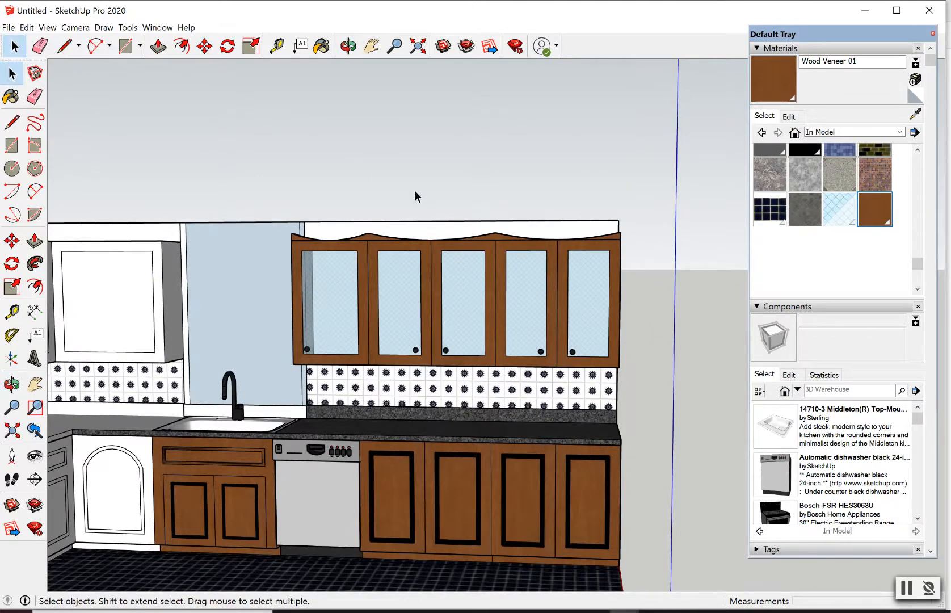
double_click(434, 234)
click(434, 233)
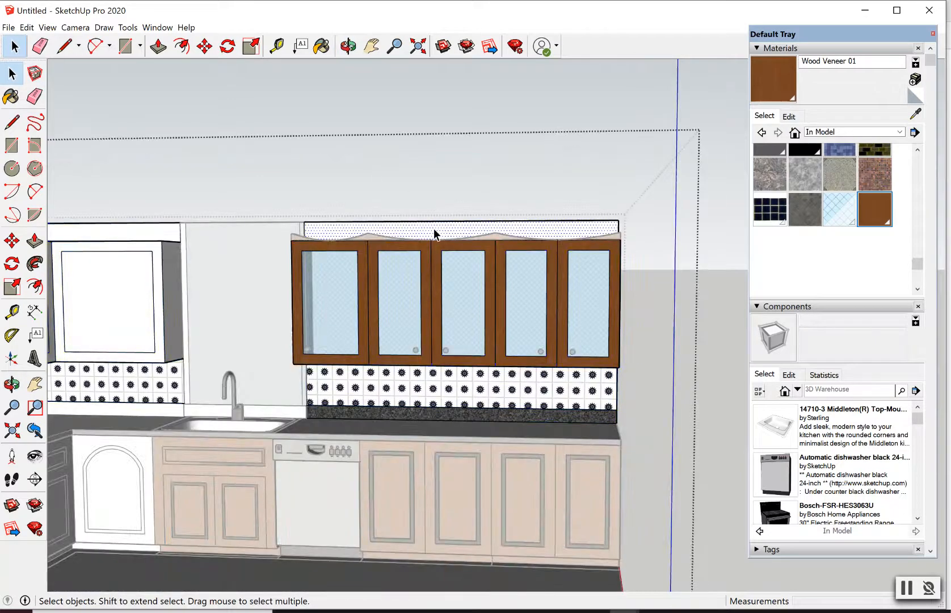
click(503, 92)
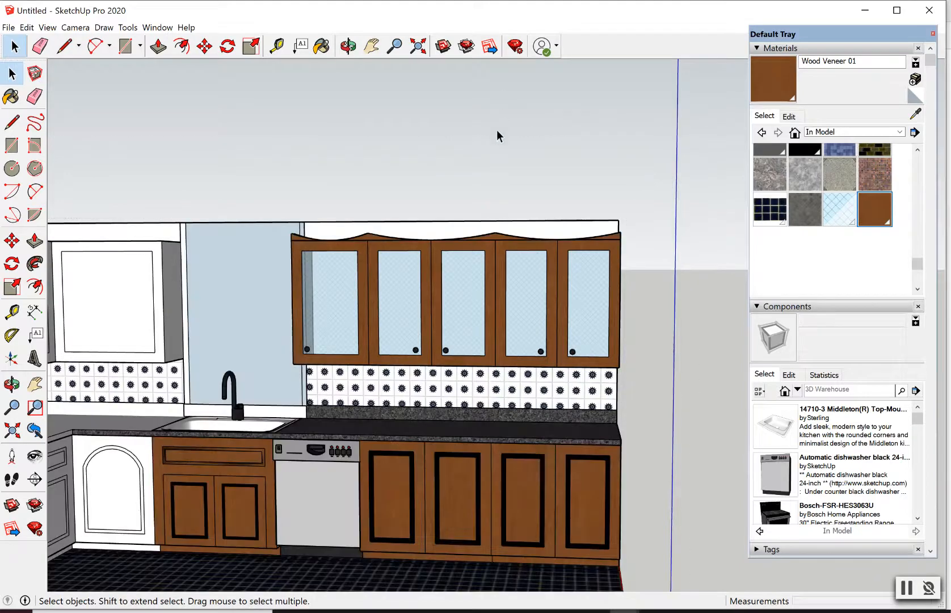
click(484, 229)
double_click(460, 232)
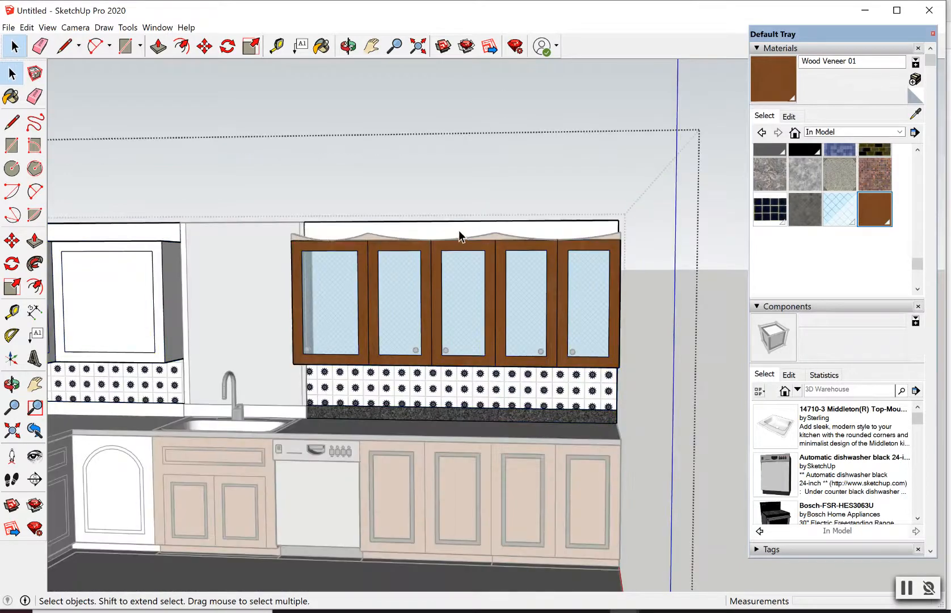
click(461, 232)
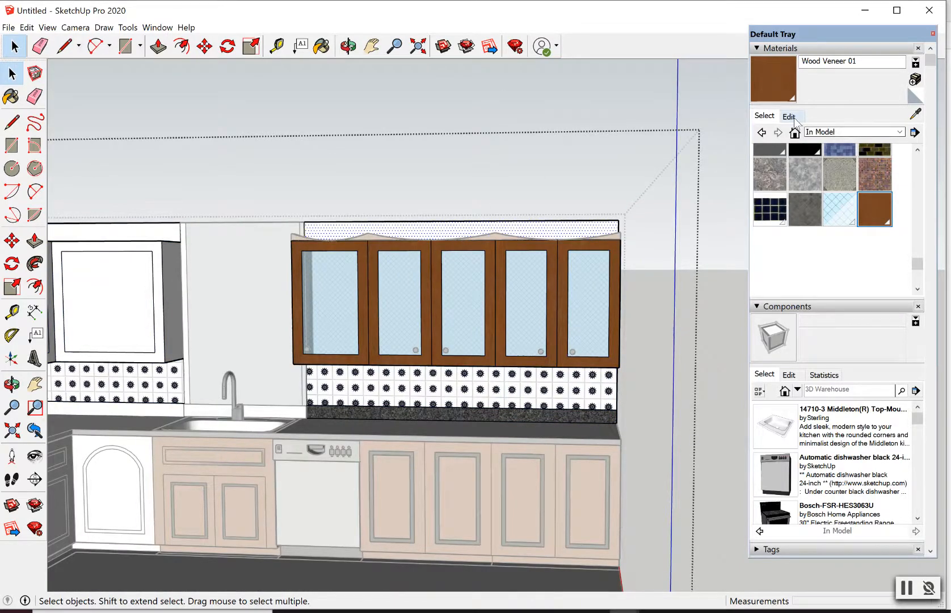
- Paint the soffit faces above the glass-door cabinets and above the white wall cabinet with Color H02 from the Colors collection
click(810, 133)
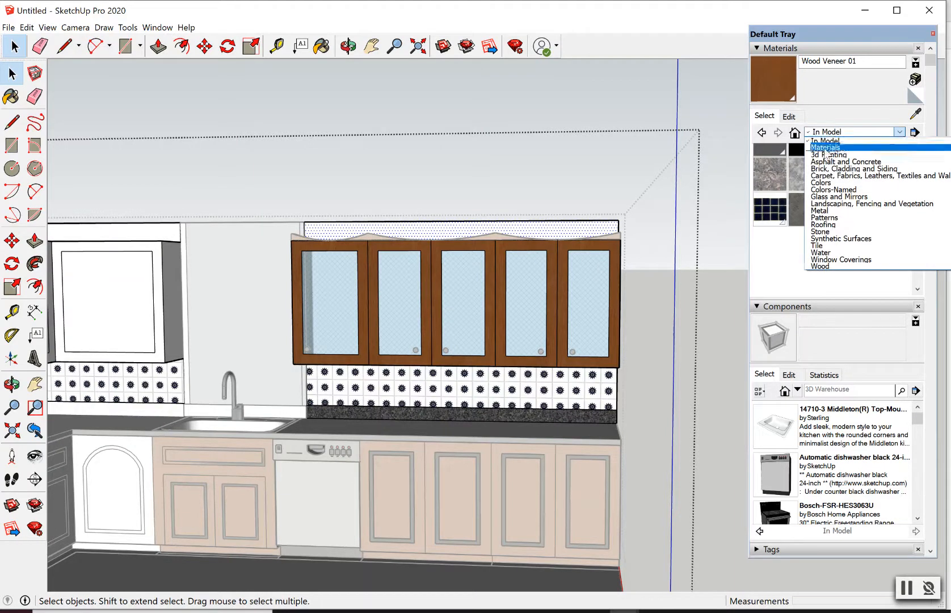
click(838, 185)
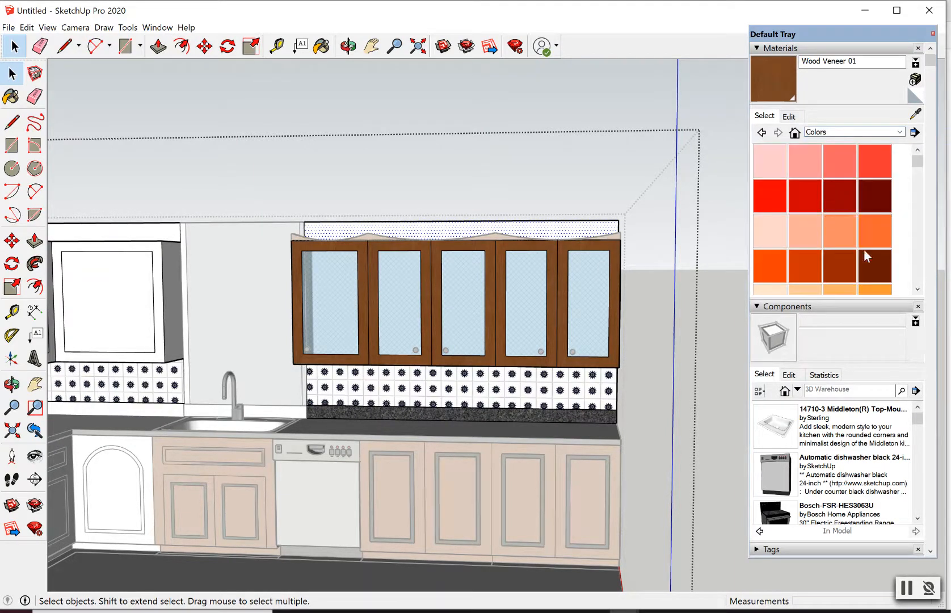
drag(921, 162, 915, 227)
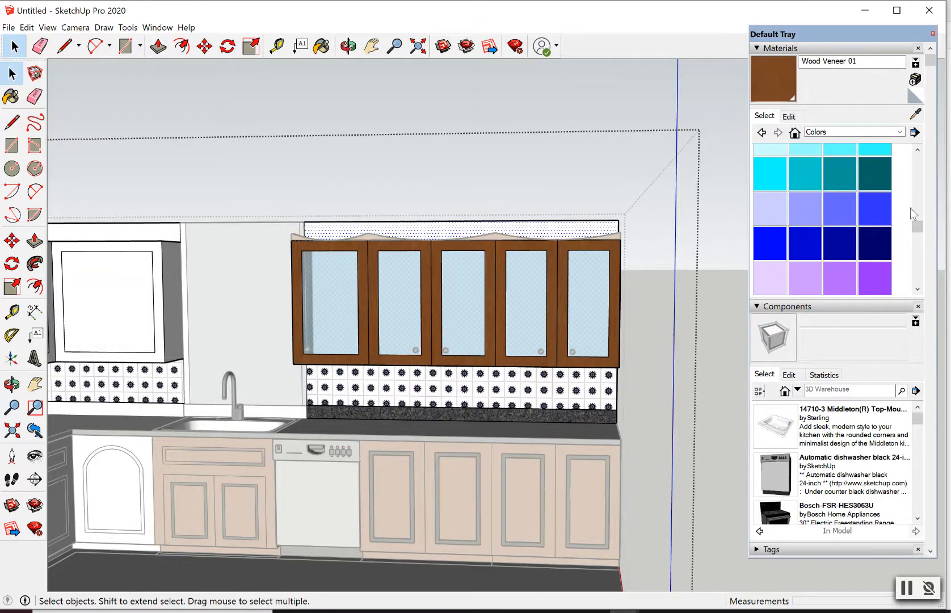
drag(918, 228, 892, 217)
click(773, 200)
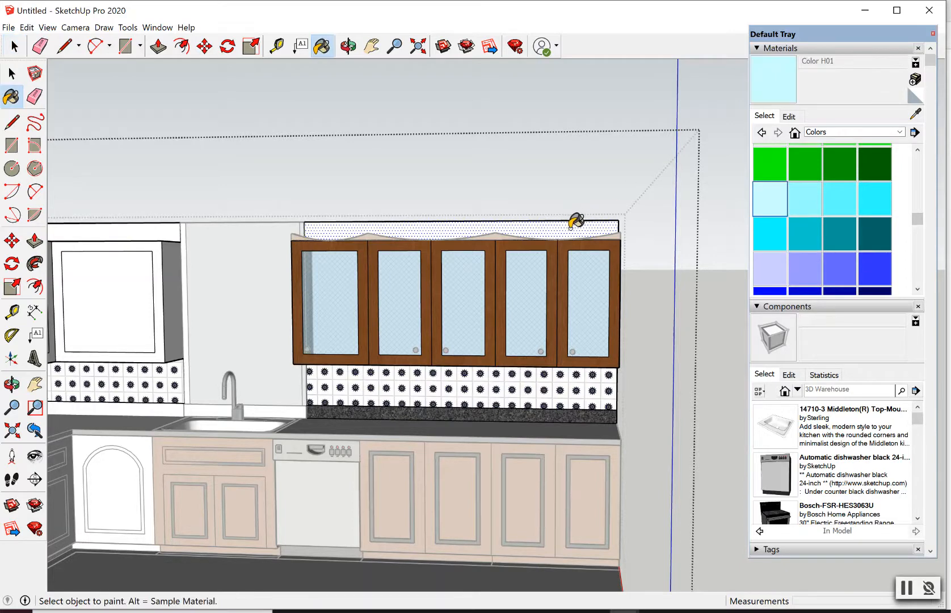
click(792, 210)
click(570, 226)
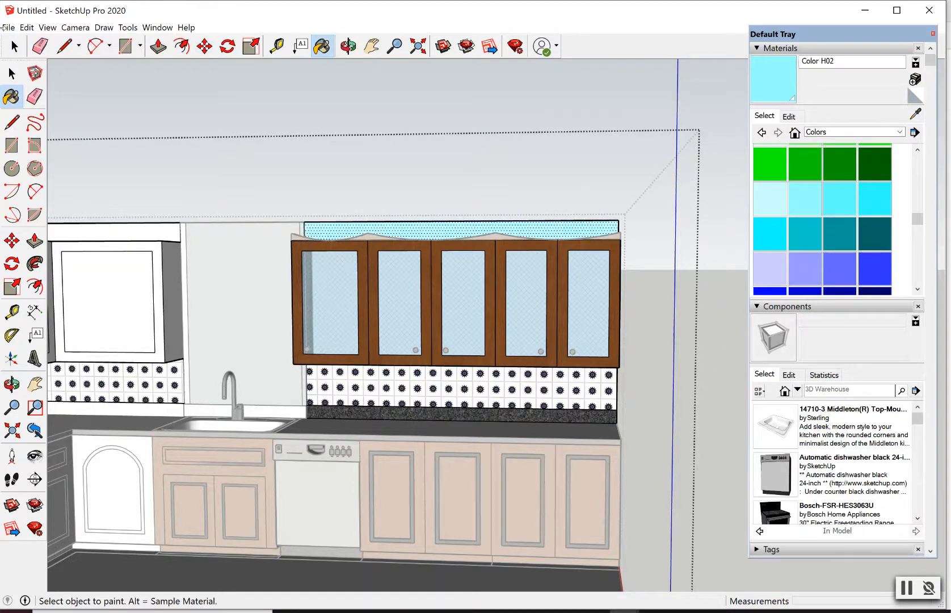
click(169, 229)
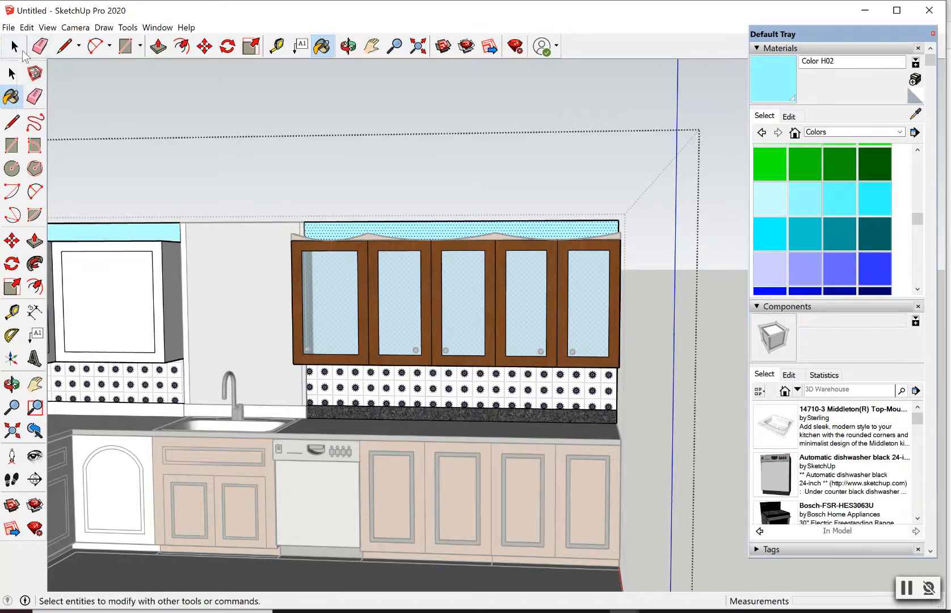
- Close the wall group and view the painted soffits above the wall cabinets from the front
click(14, 46)
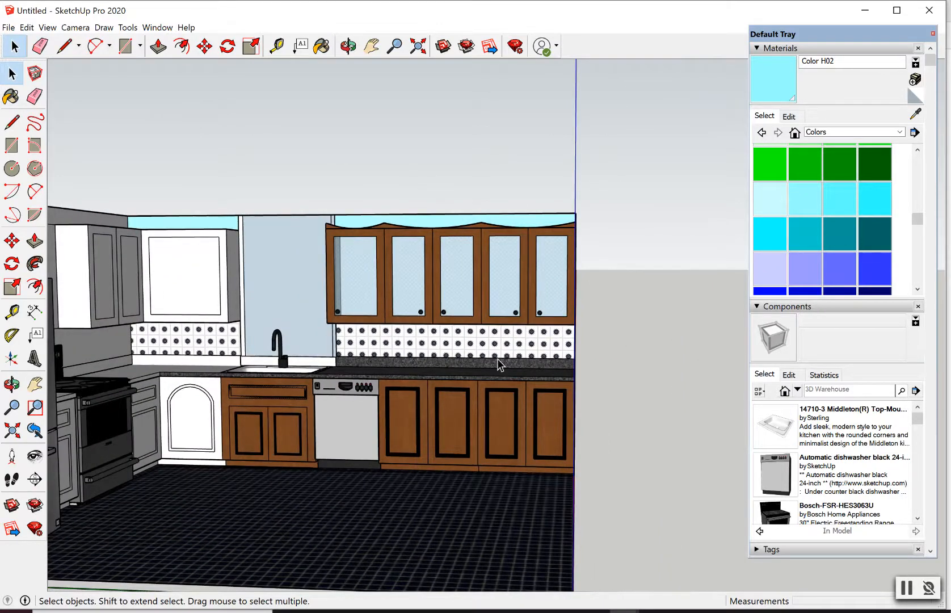
click(348, 46)
drag(477, 281, 465, 255)
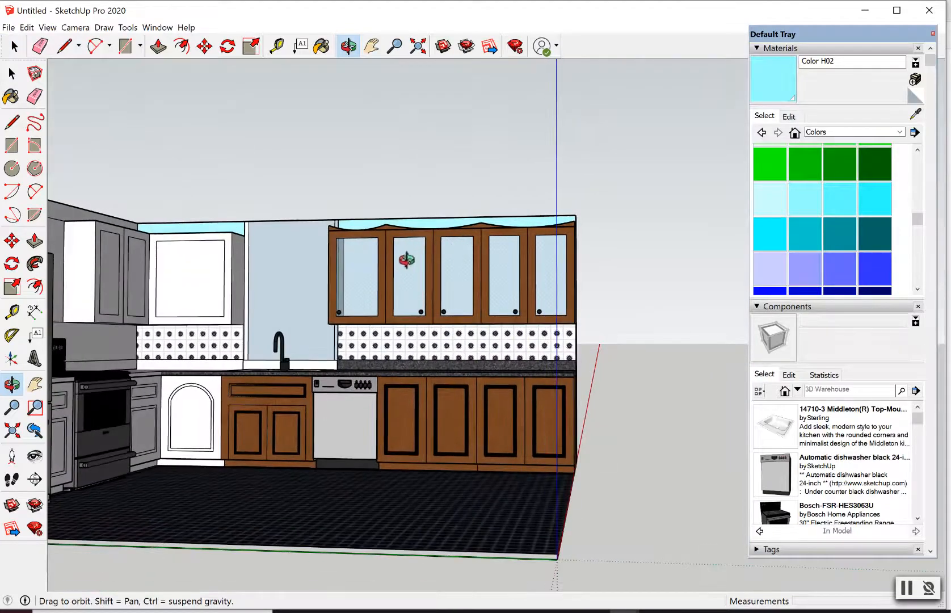
scroll(406, 259, up, 3)
drag(431, 376, 447, 376)
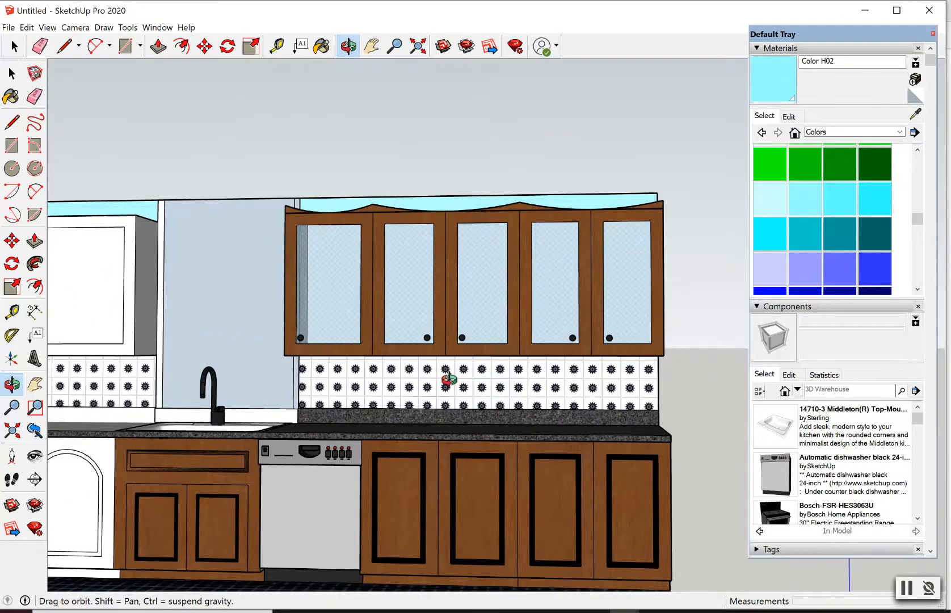
scroll(448, 379, up, 2)
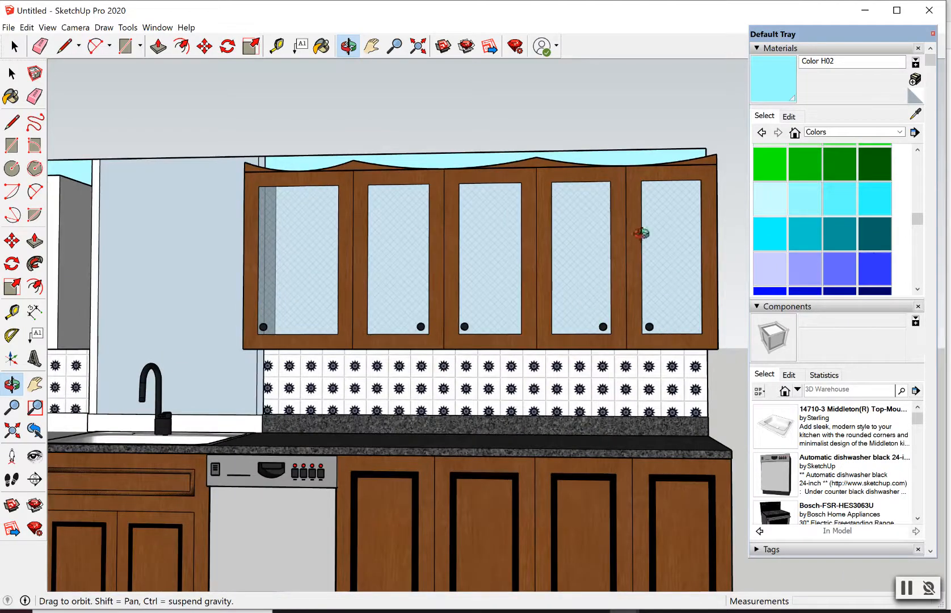
- Open the wall group again, repaint the soffit faces above the wall cabinets with Color H01, and close the group
click(755, 205)
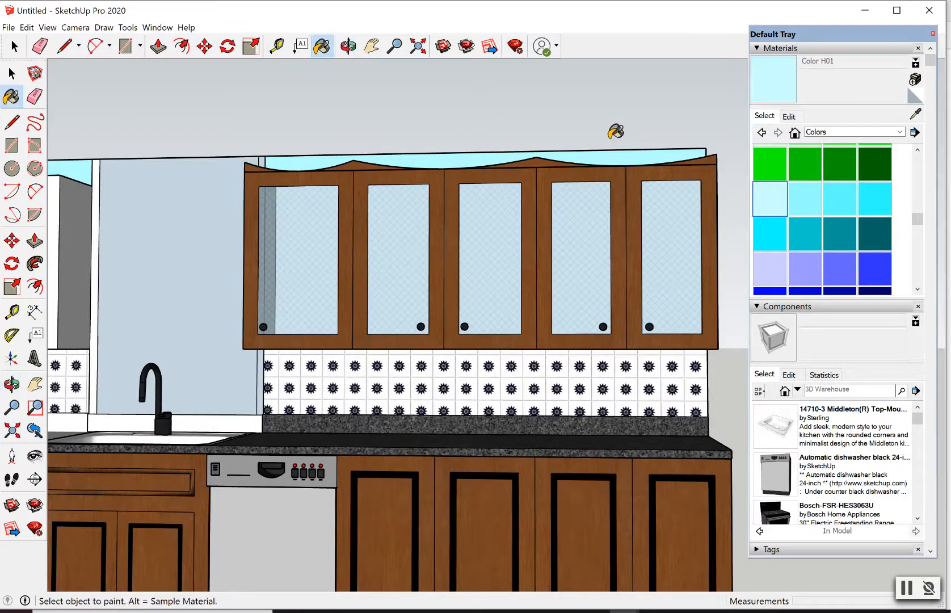
click(12, 51)
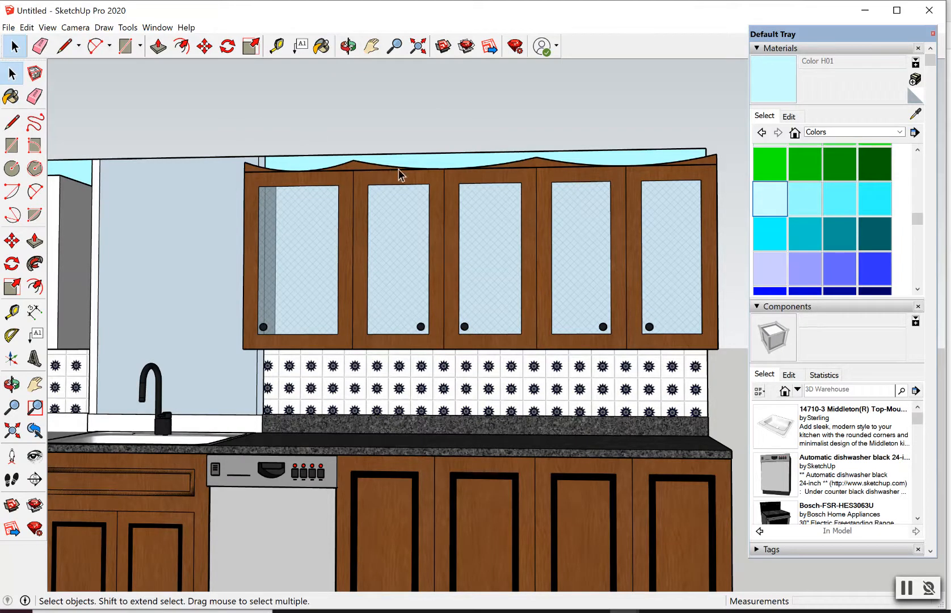
double_click(414, 164)
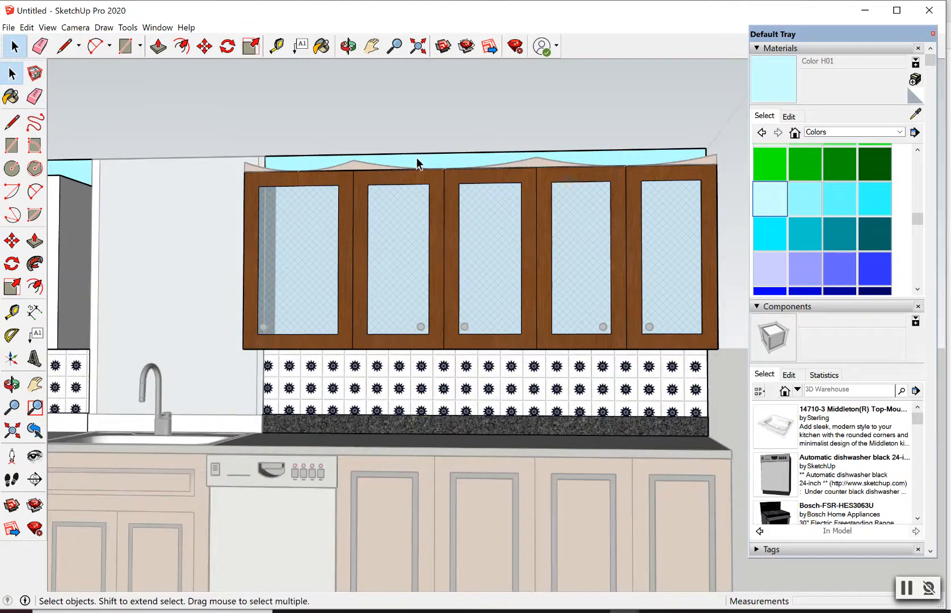
click(615, 163)
click(777, 211)
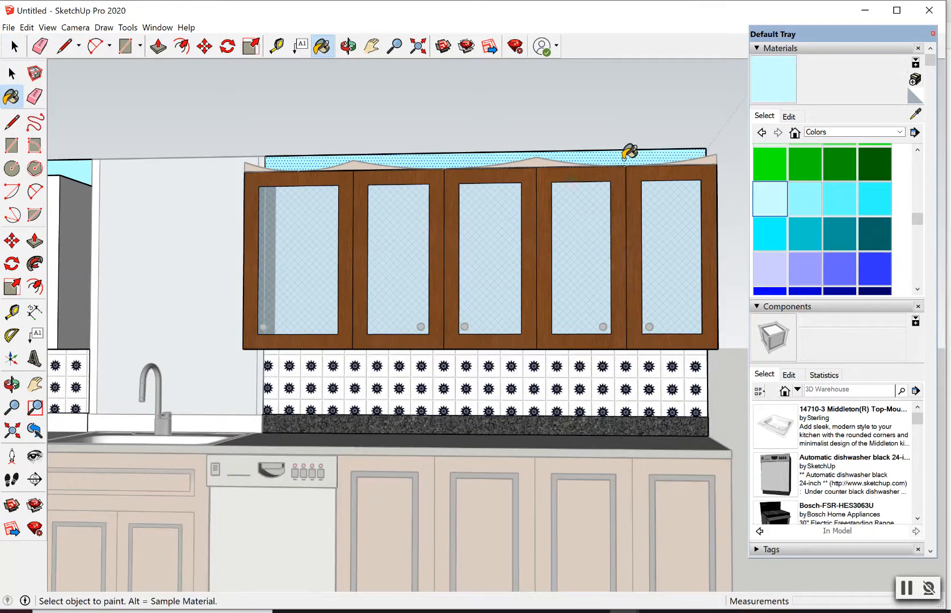
click(627, 157)
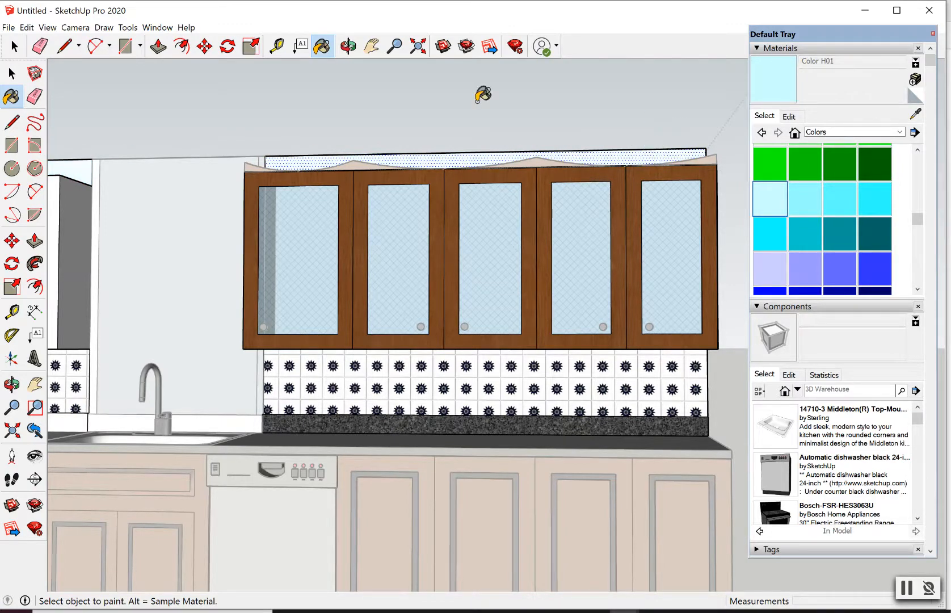
click(13, 72)
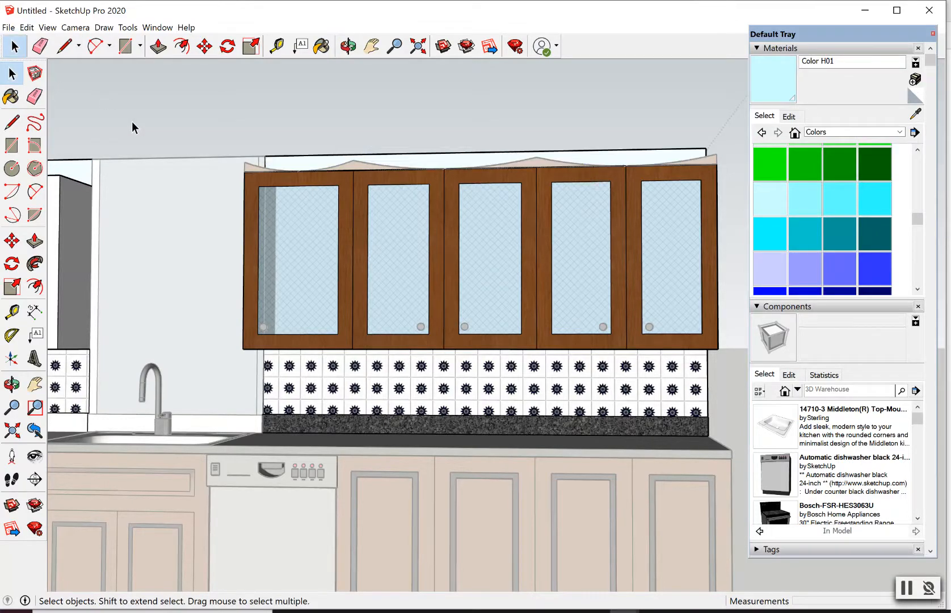
scroll(147, 128, down, 3)
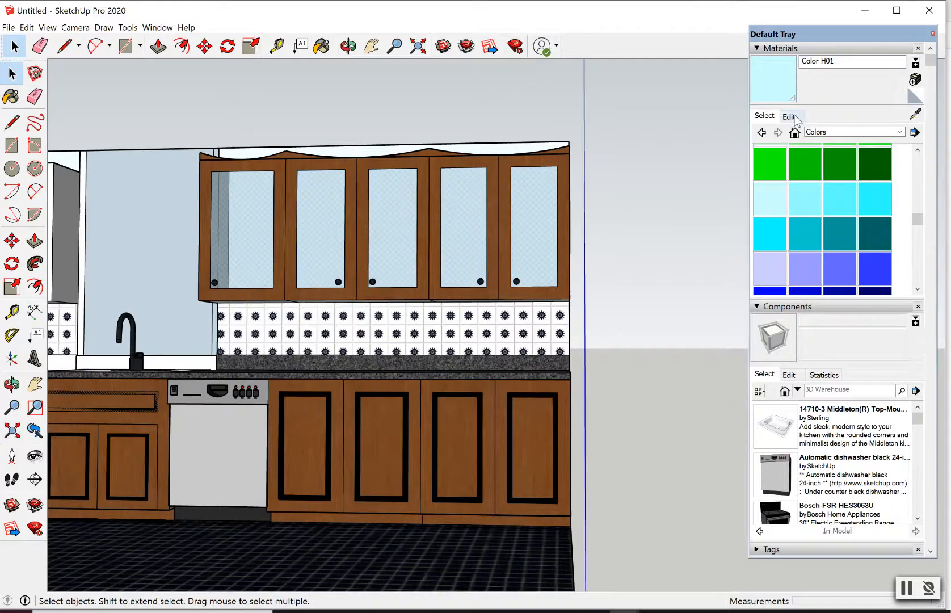
- Edit Color H01 with the Color Wheel picker, darkening it to a muted grey-teal
click(789, 117)
drag(832, 169, 834, 187)
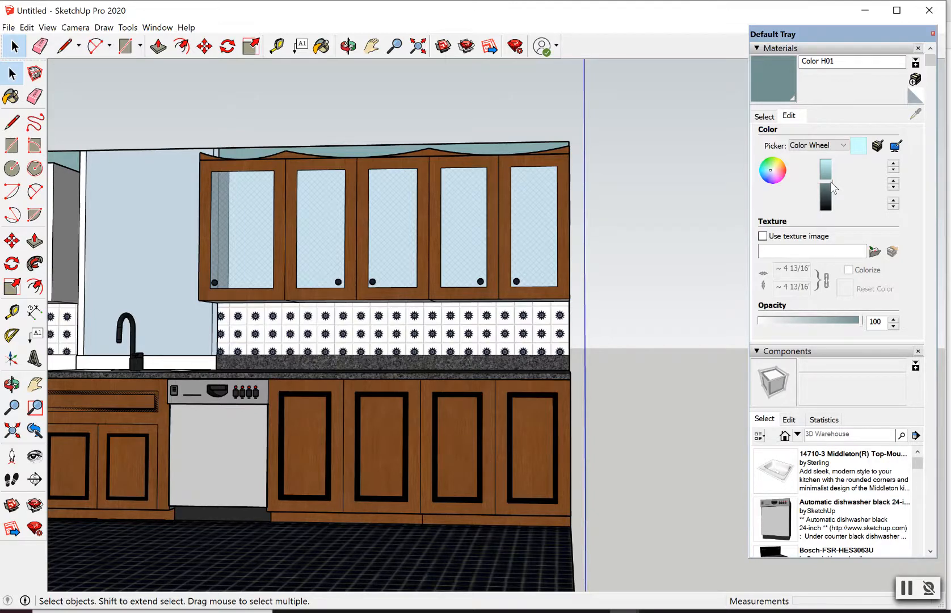
mouse_move(833, 187)
mouse_down()
mouse_move(827, 178)
mouse_move(830, 186)
mouse_up()
- Examine the recolored soffits along the cabinet run and the bare wall face between the wall cabinets above the sink
click(348, 46)
drag(392, 171, 529, 204)
click(371, 46)
right_click(559, 190)
click(562, 198)
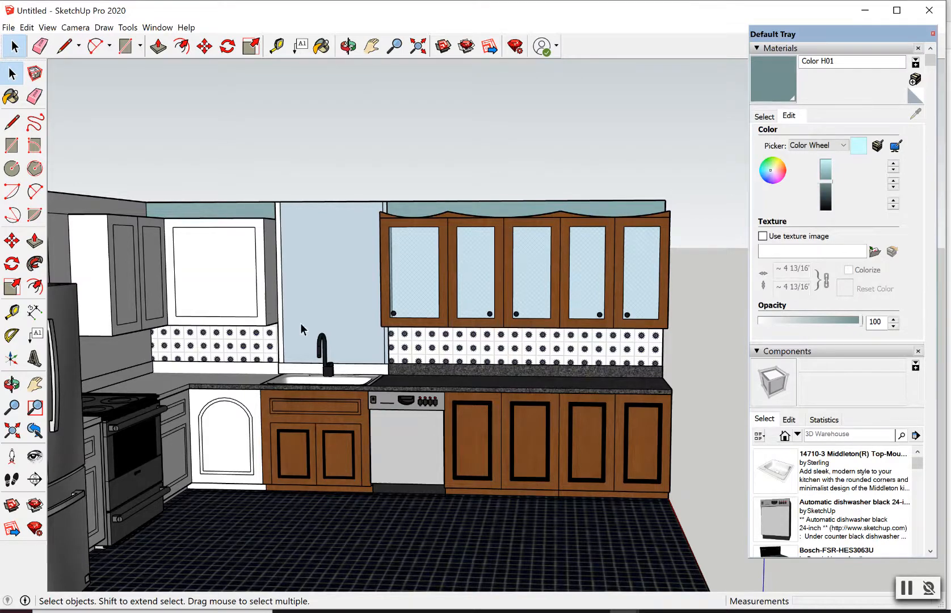
scroll(195, 355, down, 1)
scroll(249, 315, up, 5)
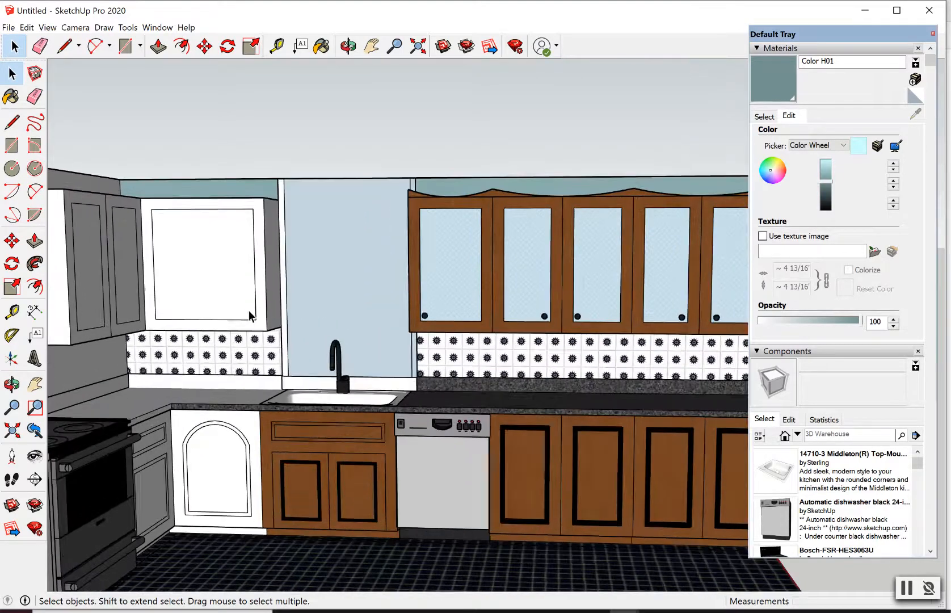
scroll(370, 353, up, 1)
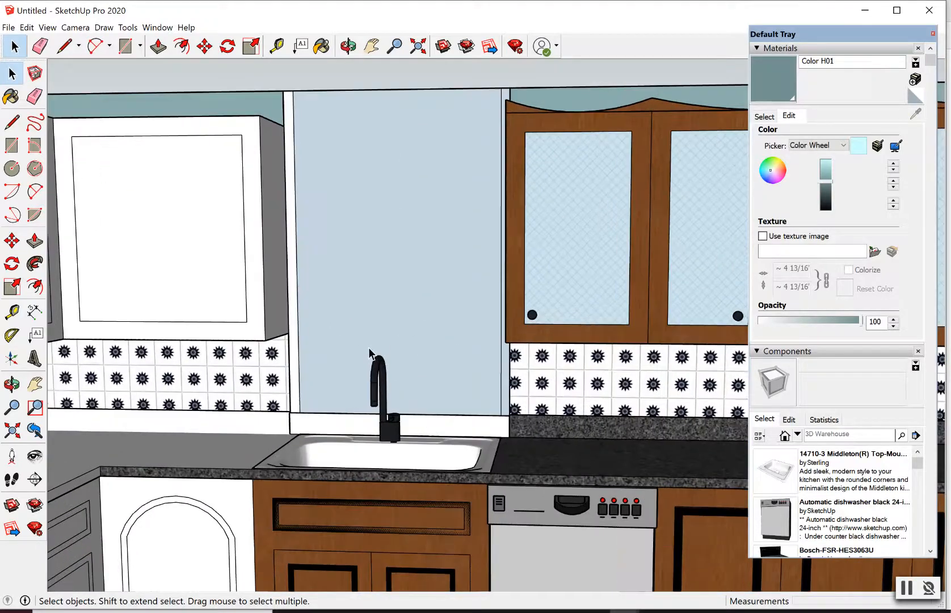
click(350, 50)
drag(385, 366, 327, 345)
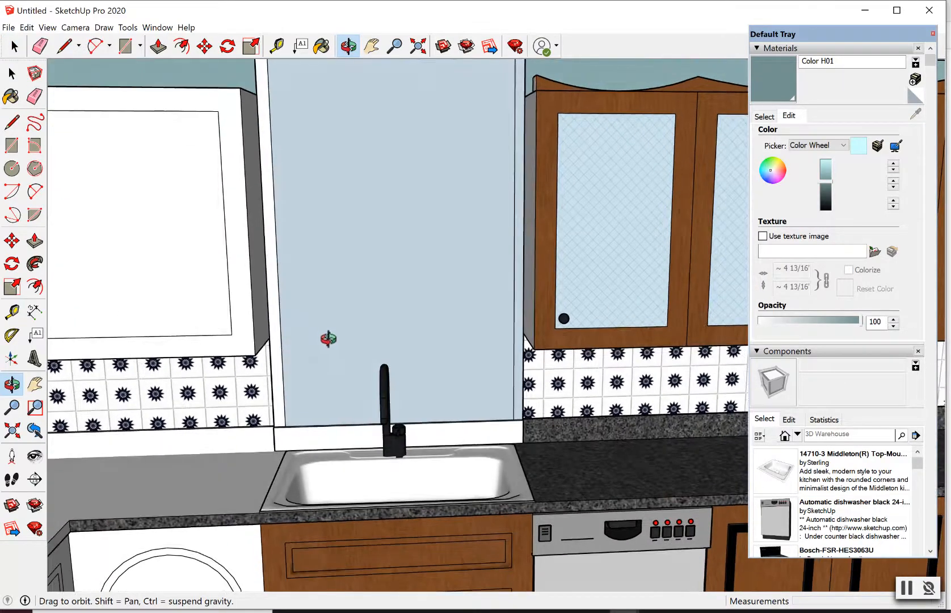
drag(384, 306, 387, 307)
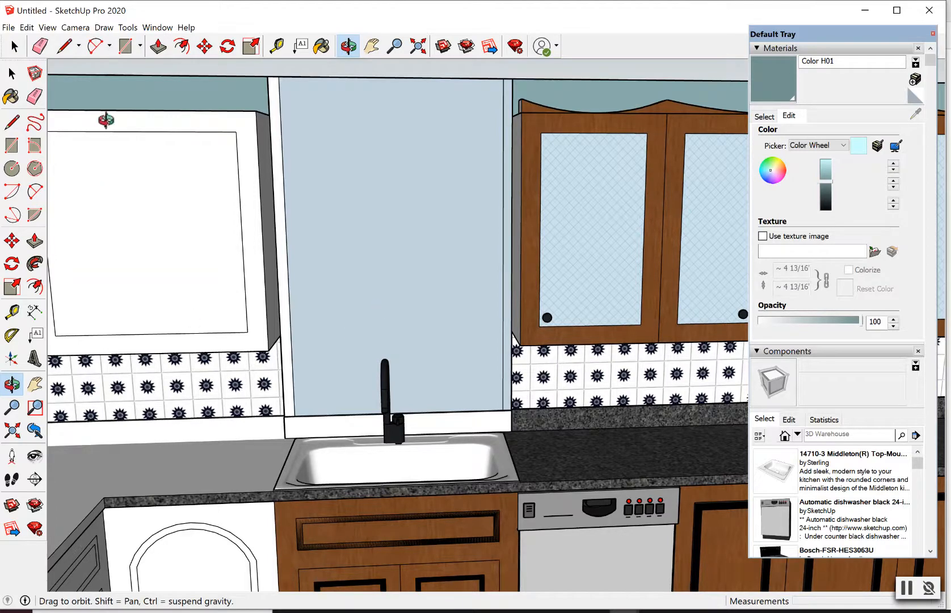
- Draw a 4" vertical line upward from the lower-left corner of the wall face above the sink
click(68, 46)
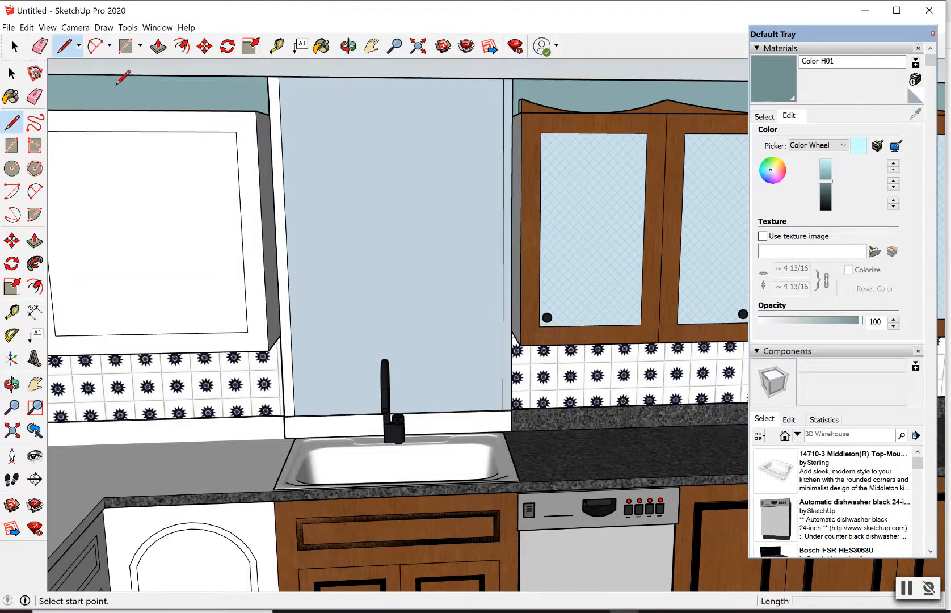
scroll(295, 412, up, 2)
scroll(294, 409, up, 3)
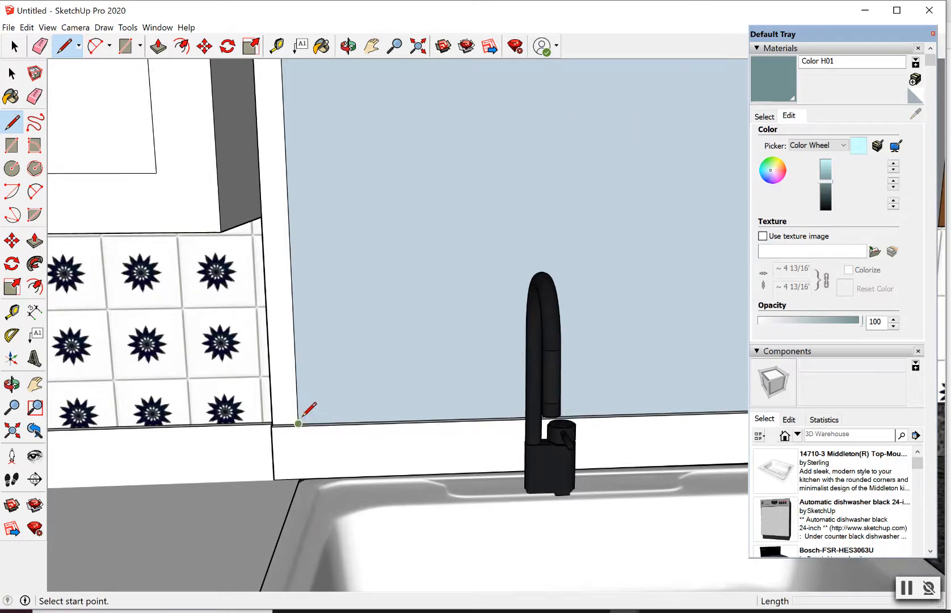
scroll(303, 420, up, 2)
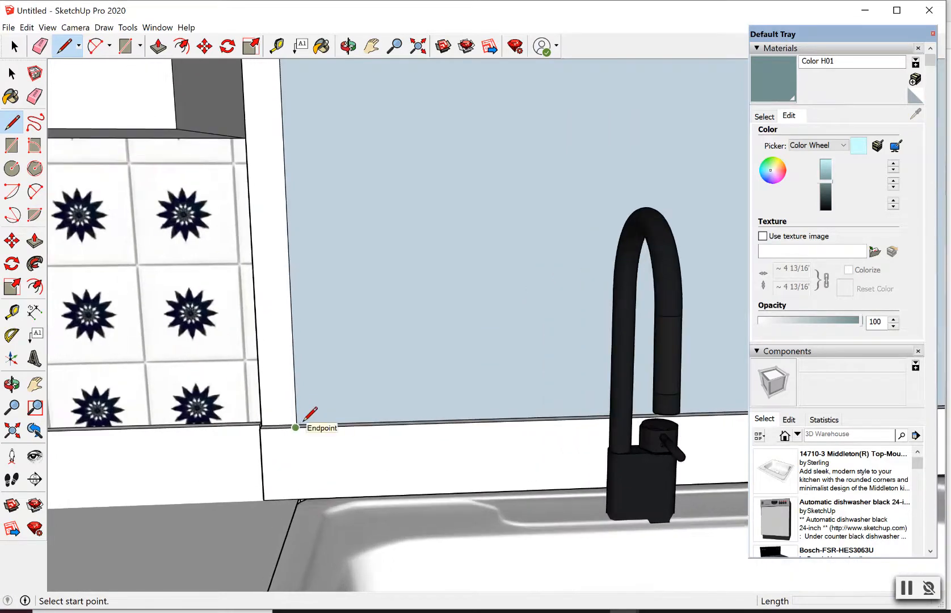
scroll(303, 419, up, 2)
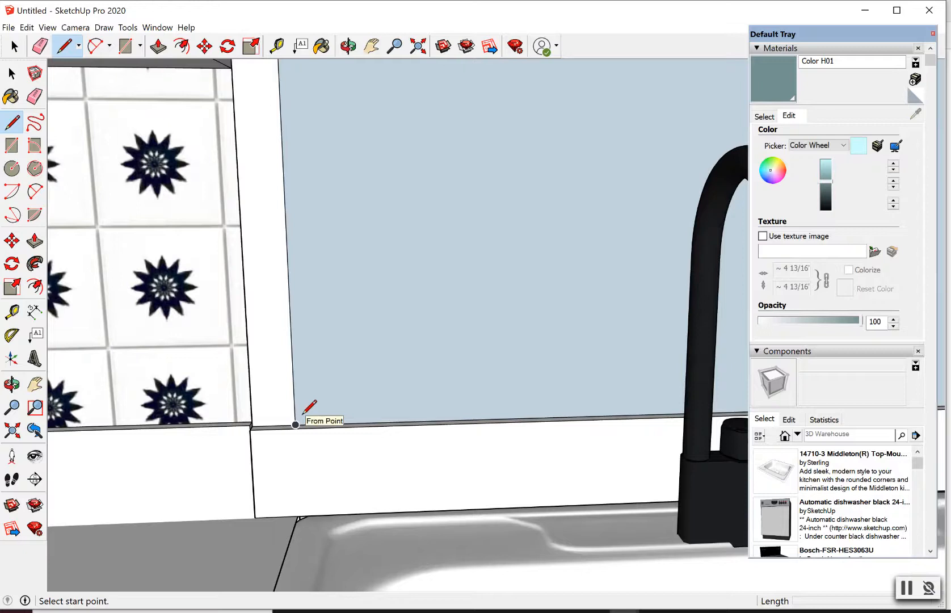
click(303, 413)
scroll(303, 413, down, 1)
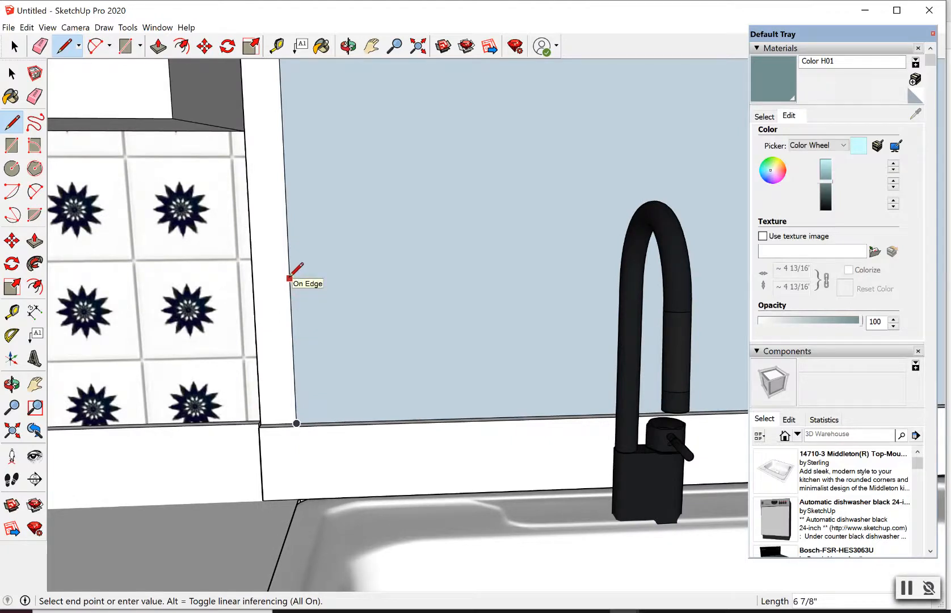
text(4")
key(Return)
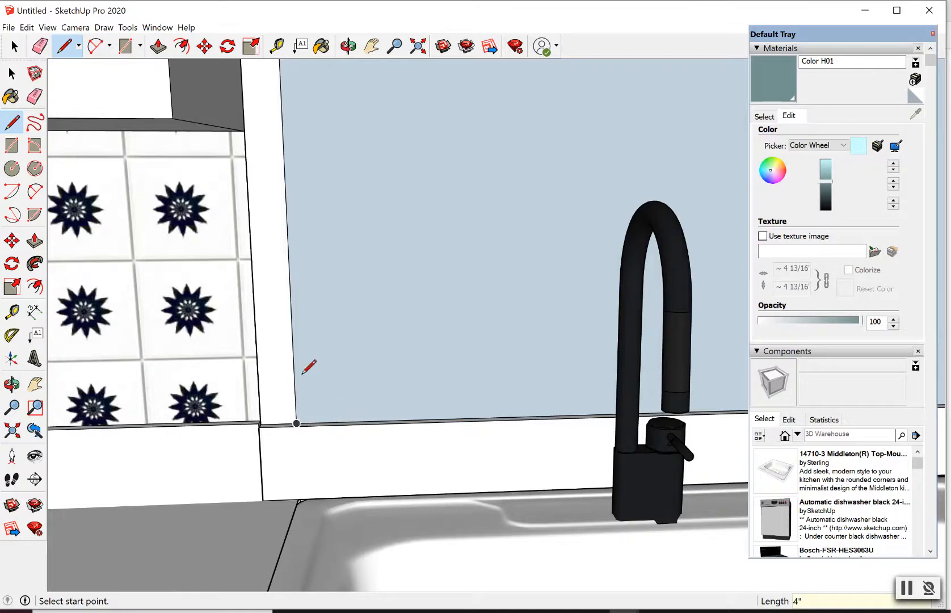
- Draw a 3' horizontal line from the upper end of the 4" line across the wall face behind the faucet
click(294, 376)
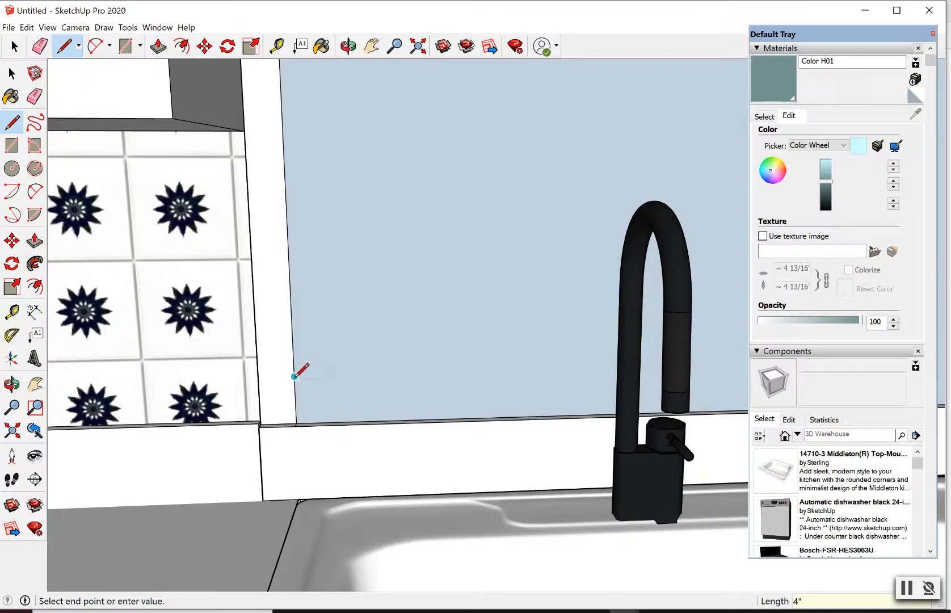
scroll(295, 375, down, 3)
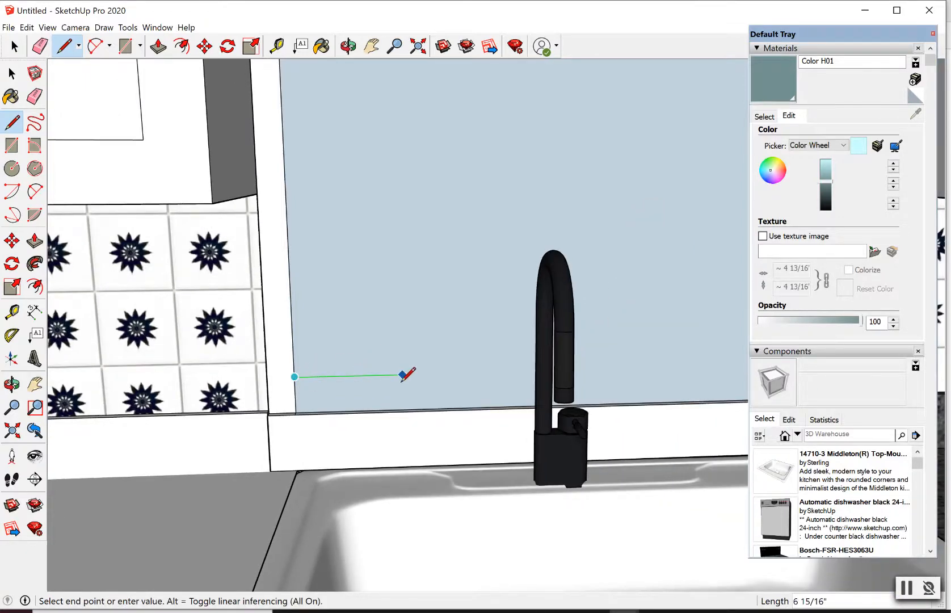
scroll(420, 317, down, 4)
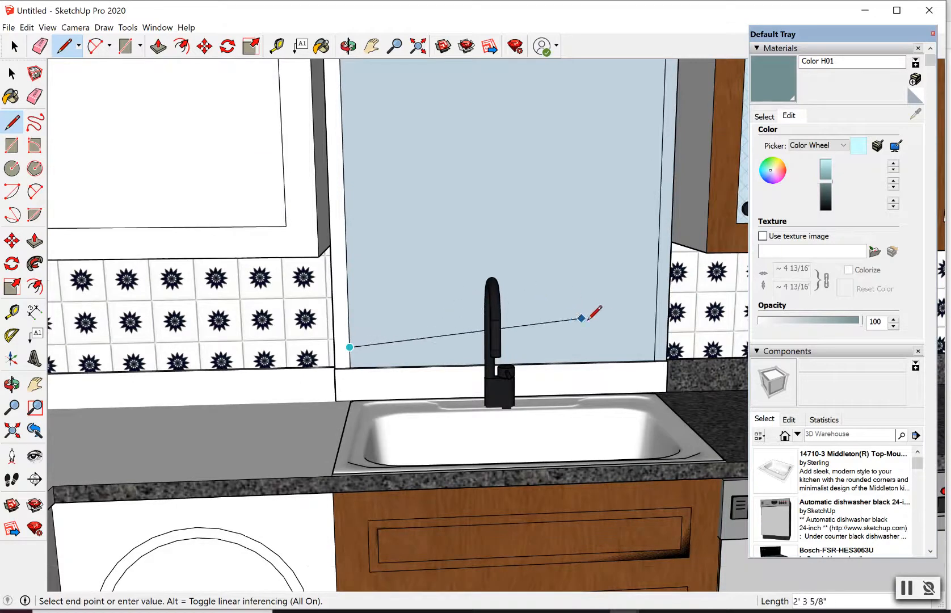
click(656, 340)
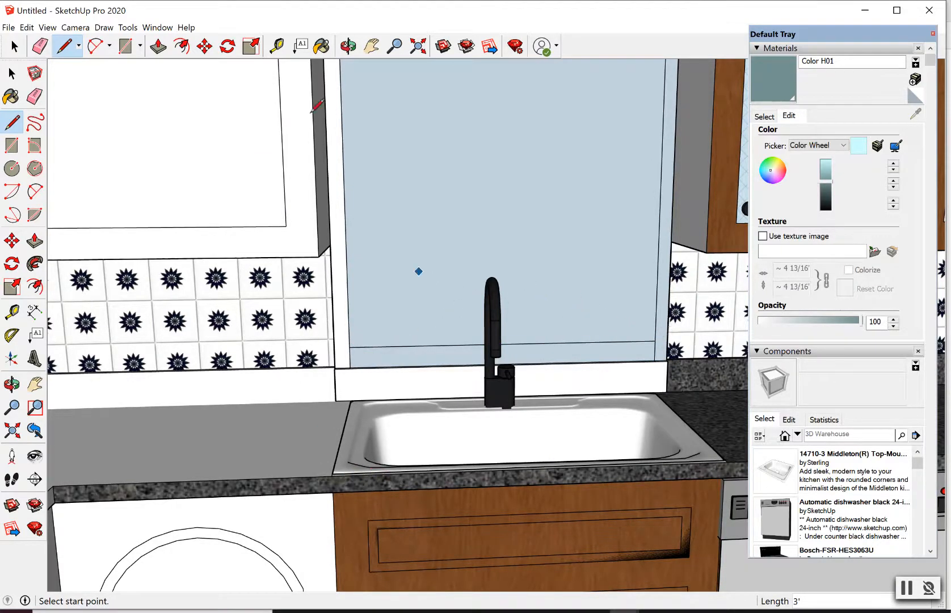
- Draw a rectangle 4' high on the wall face above the sink, rising from the horizontal line across its full width
click(349, 46)
scroll(509, 195, down, 5)
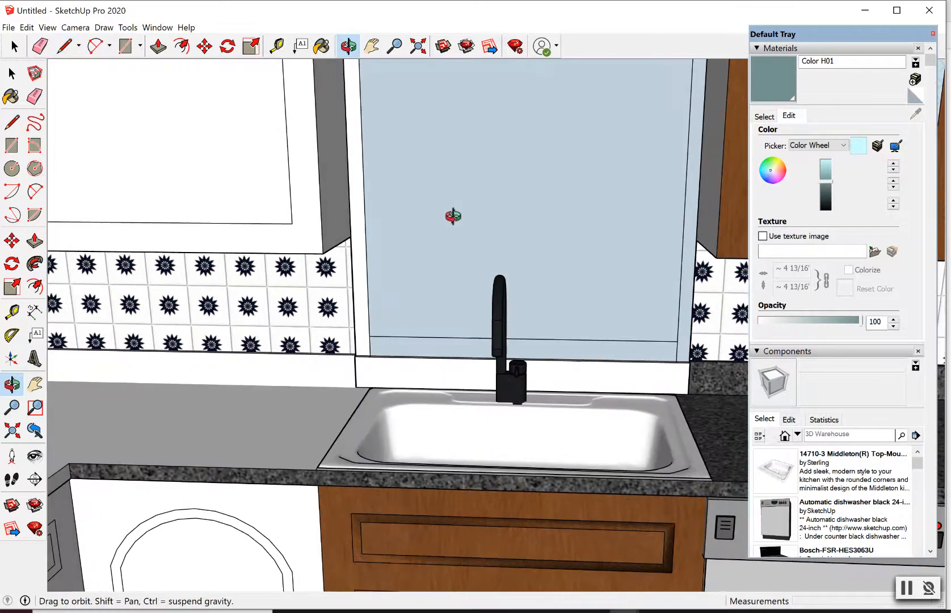
scroll(601, 257, down, 1)
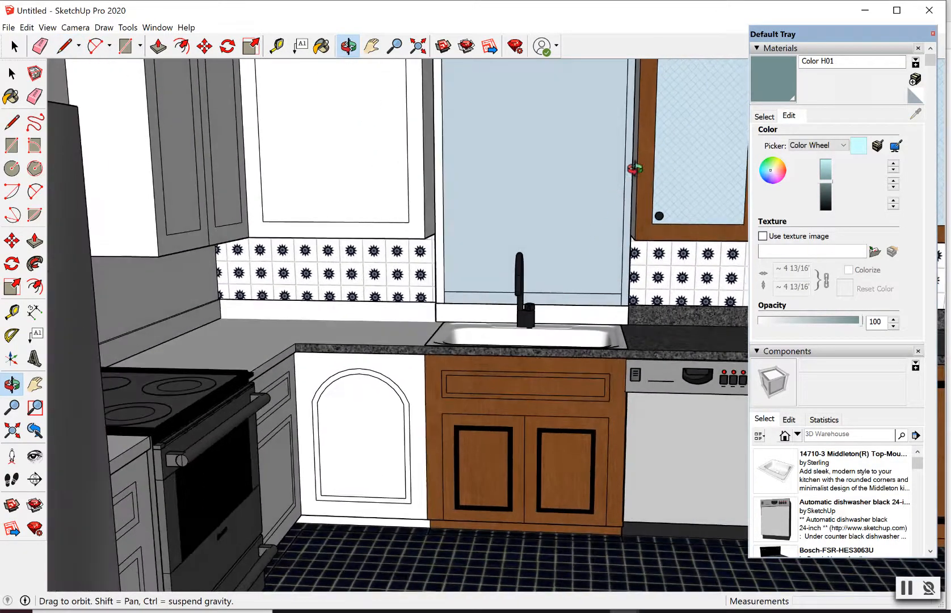
scroll(613, 142, up, 1)
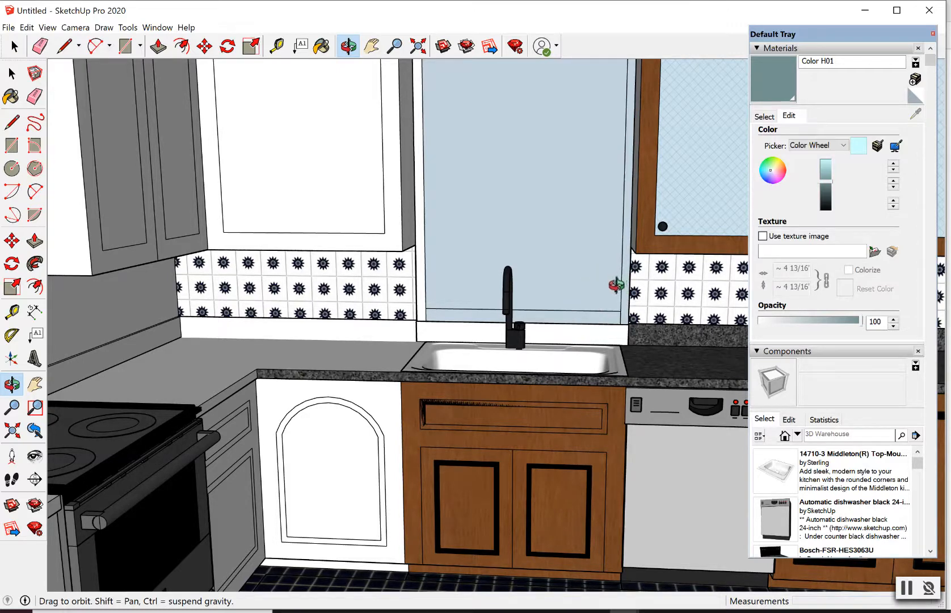
click(372, 46)
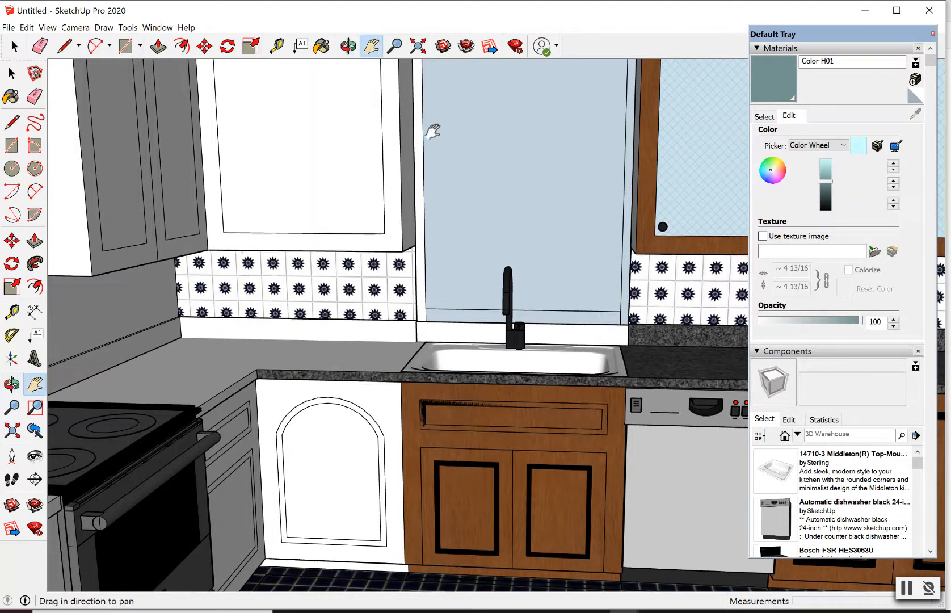
drag(433, 131, 373, 184)
right_click(382, 187)
key(l)
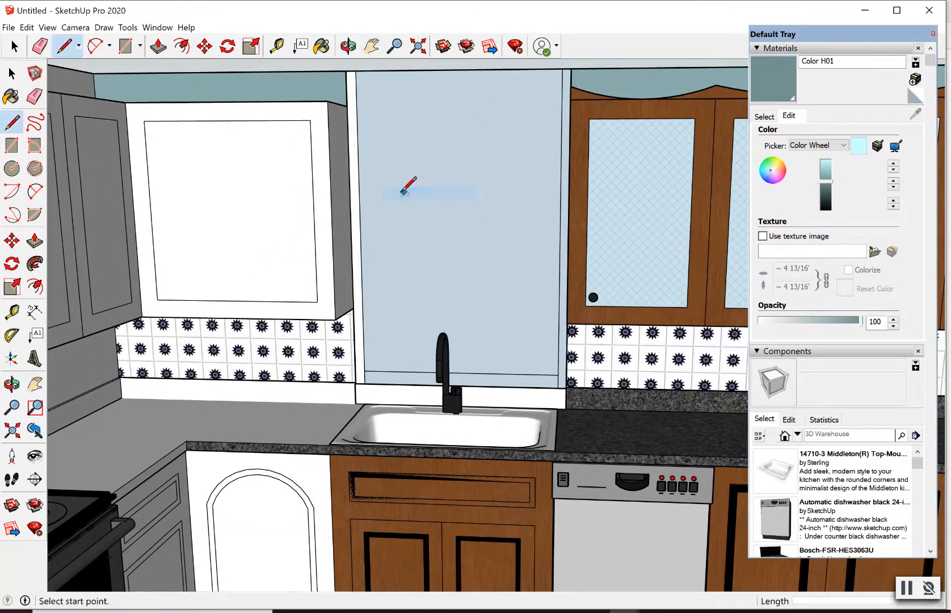
click(125, 46)
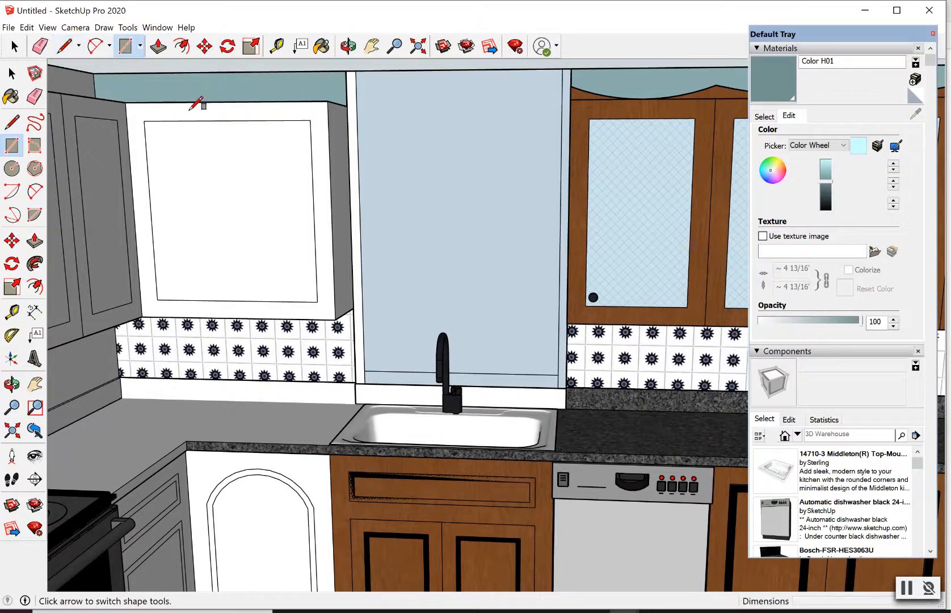
click(365, 370)
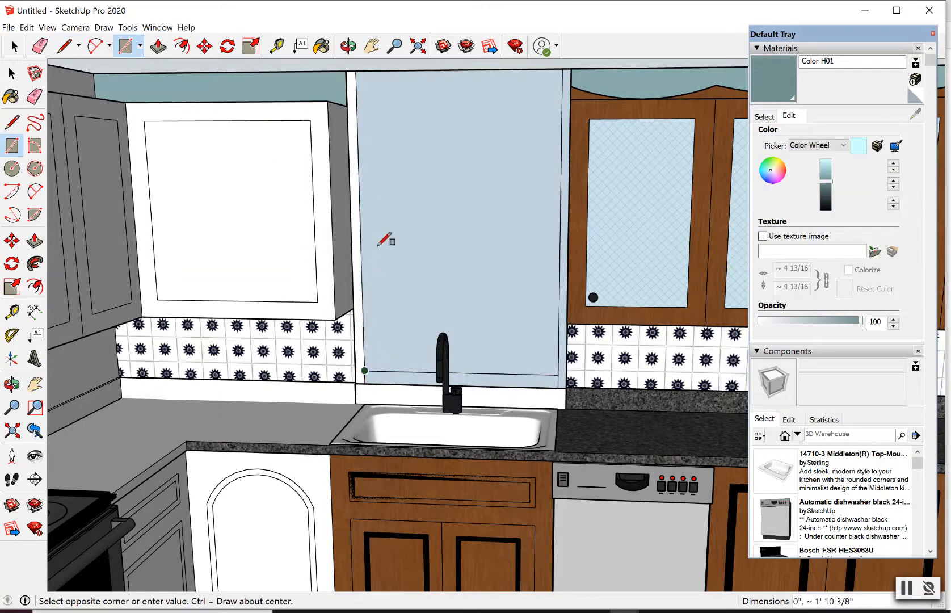
click(561, 160)
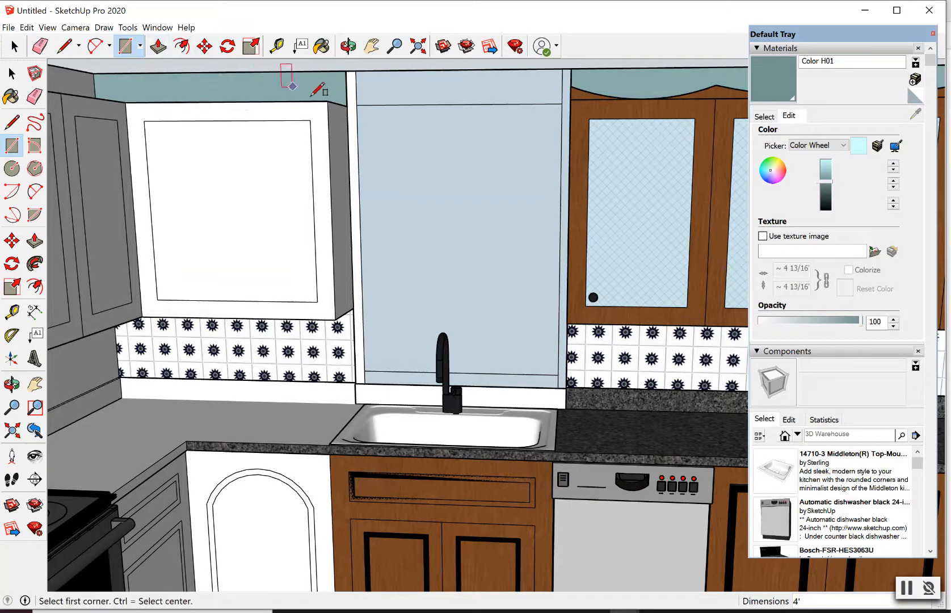
- Mark two 1/2" segments down from the window rectangle's upper-left corner and draw a 3' horizontal line across from their lower end
click(66, 50)
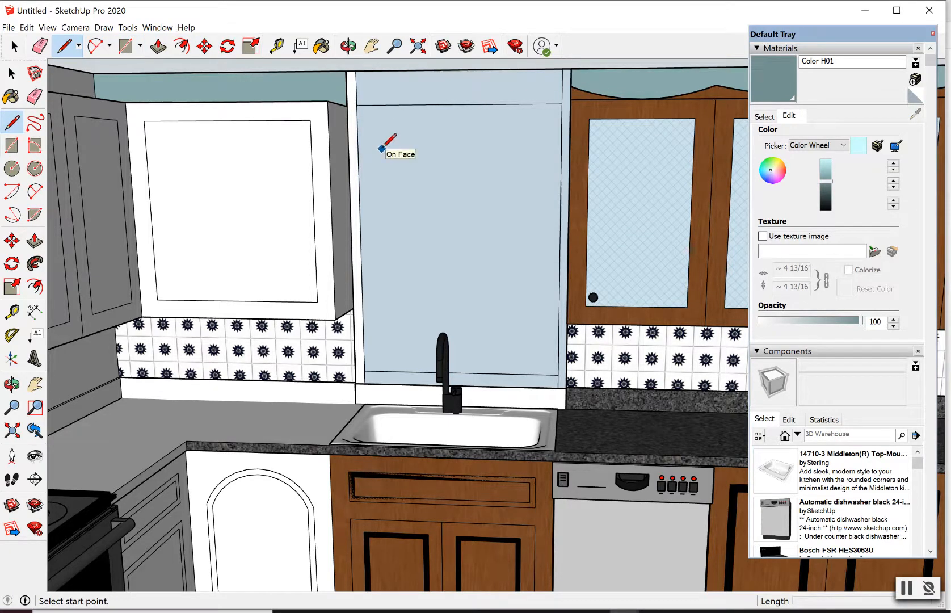
click(357, 105)
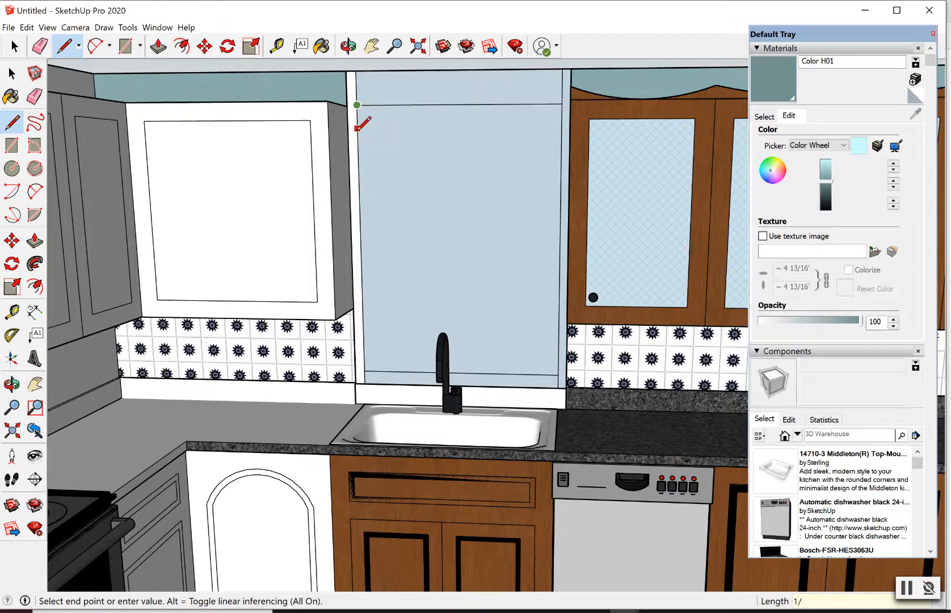
key(Escape)
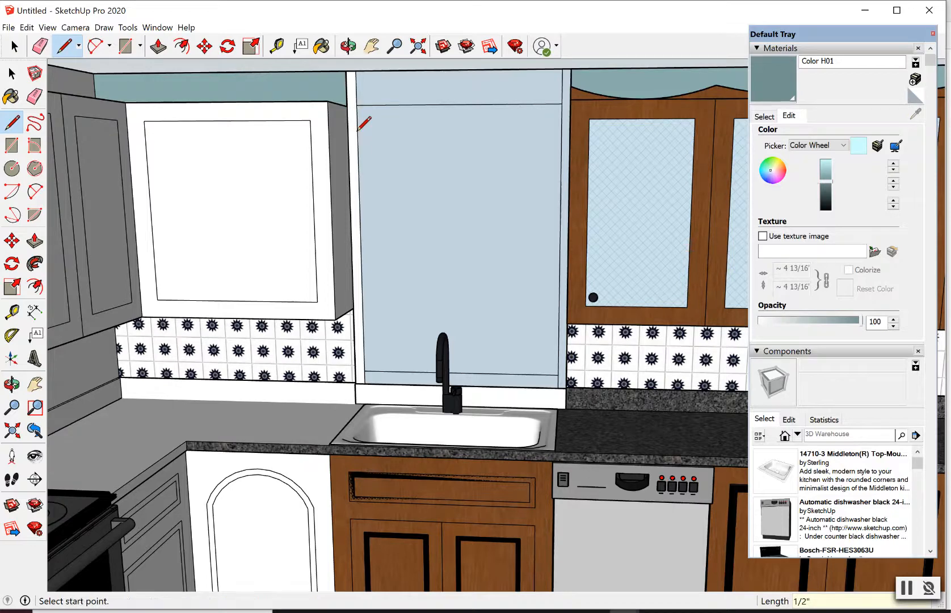
click(356, 107)
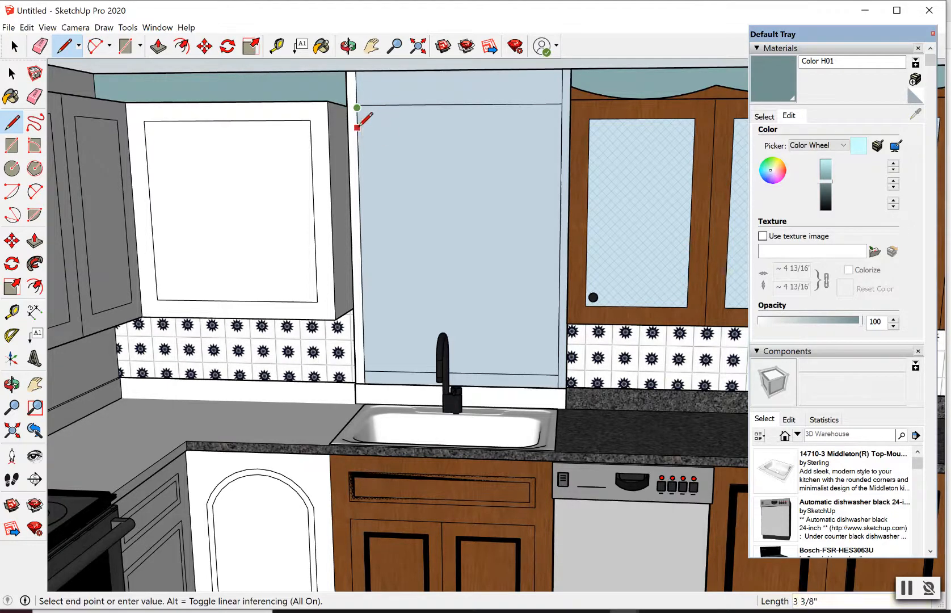
text(1/2")
key(Return)
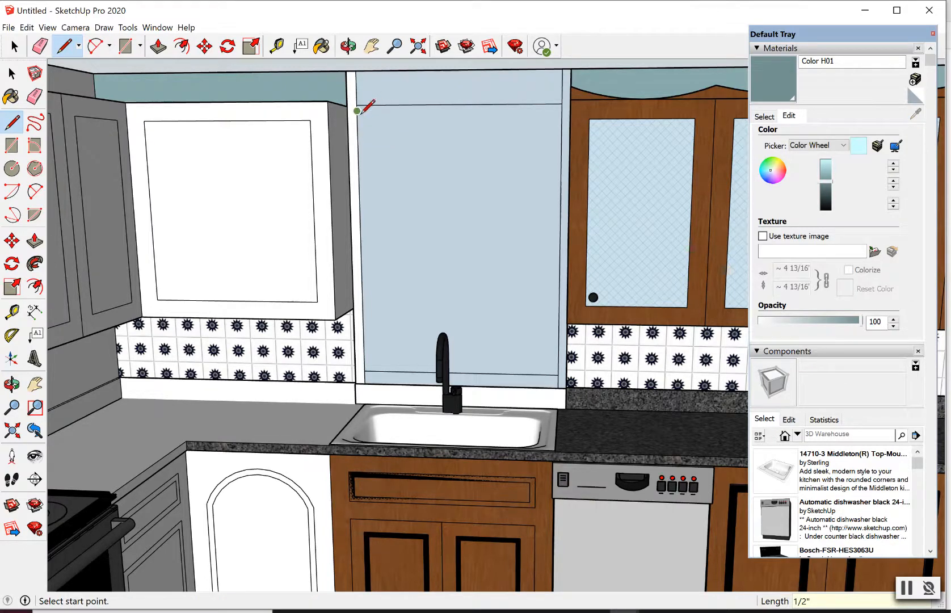
click(358, 110)
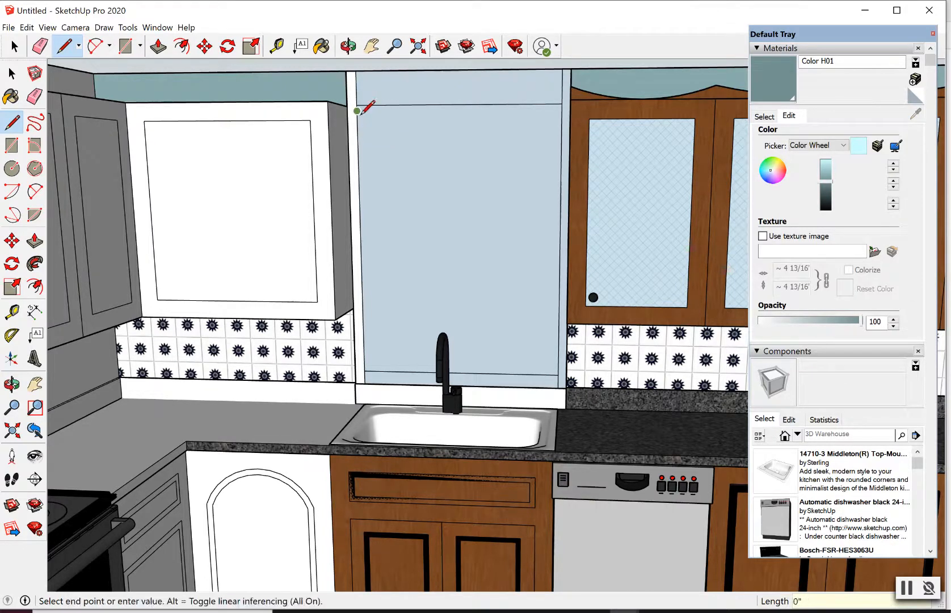
click(563, 109)
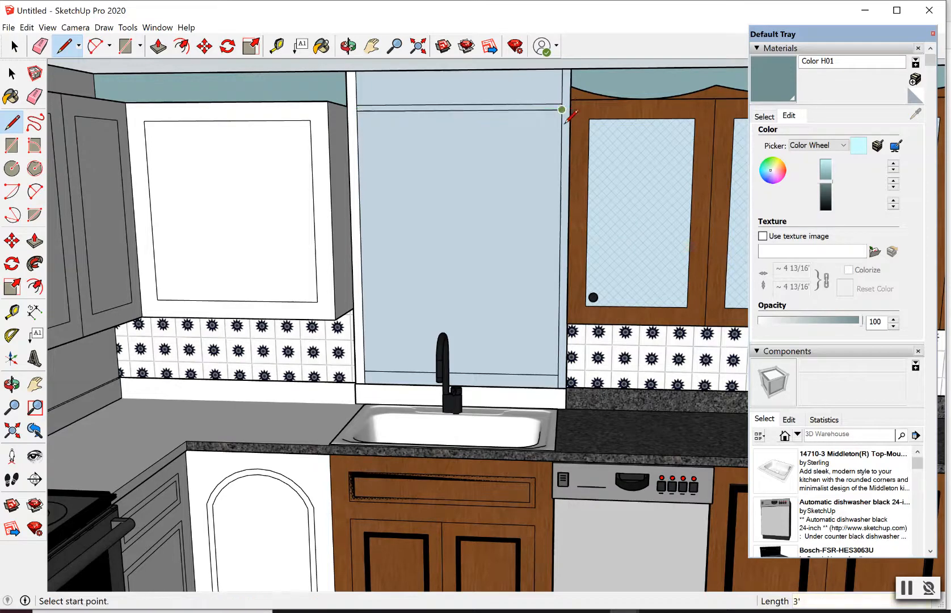
- Mark two 1/2" segments up from the window rectangle's lower-right corner and draw a 3' horizontal line across to the opposite edge
click(559, 374)
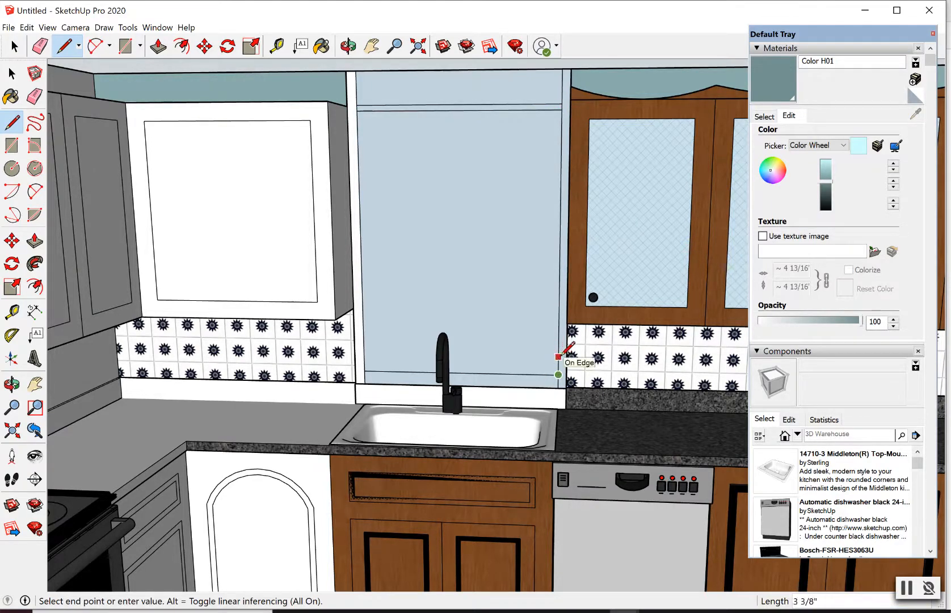
click(559, 356)
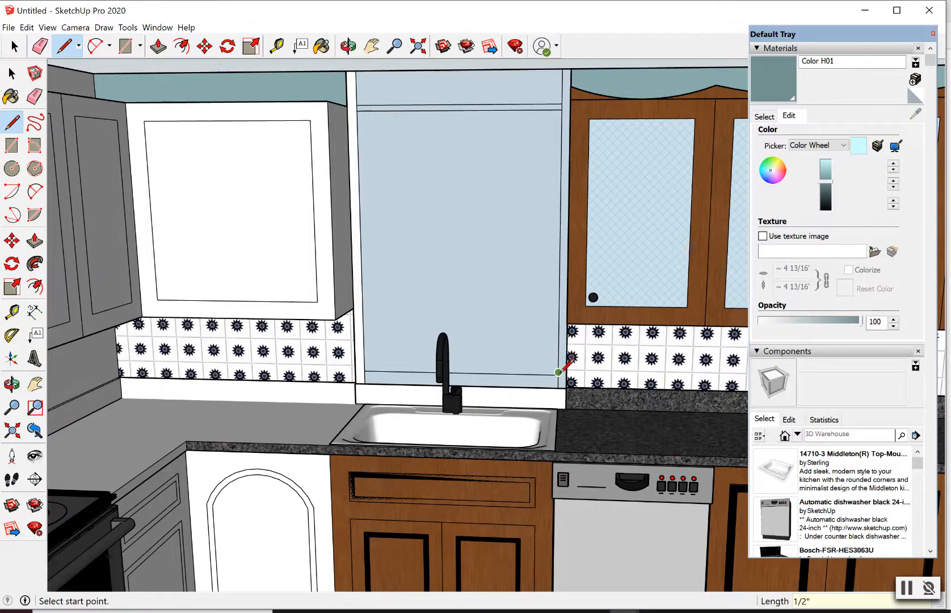
click(558, 373)
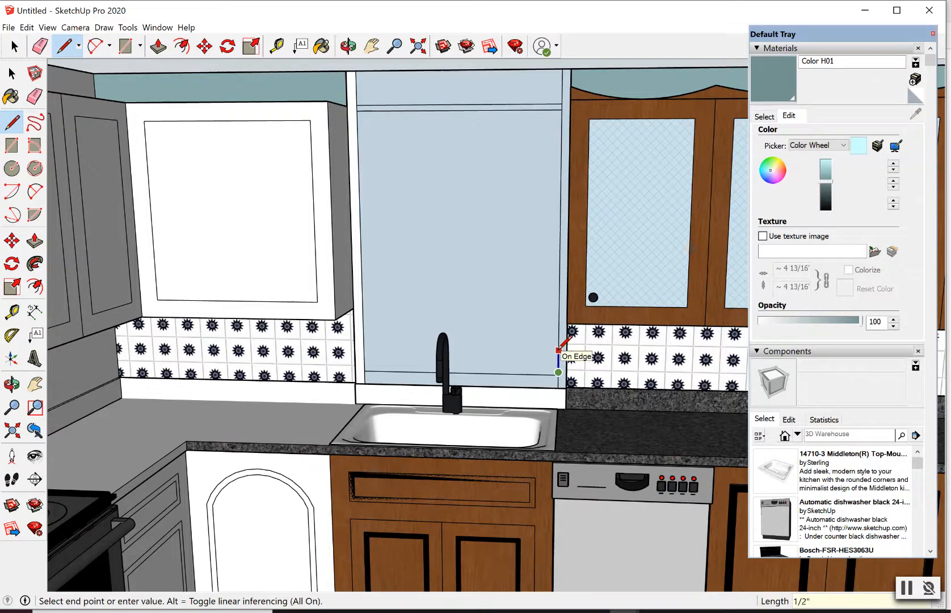
click(559, 350)
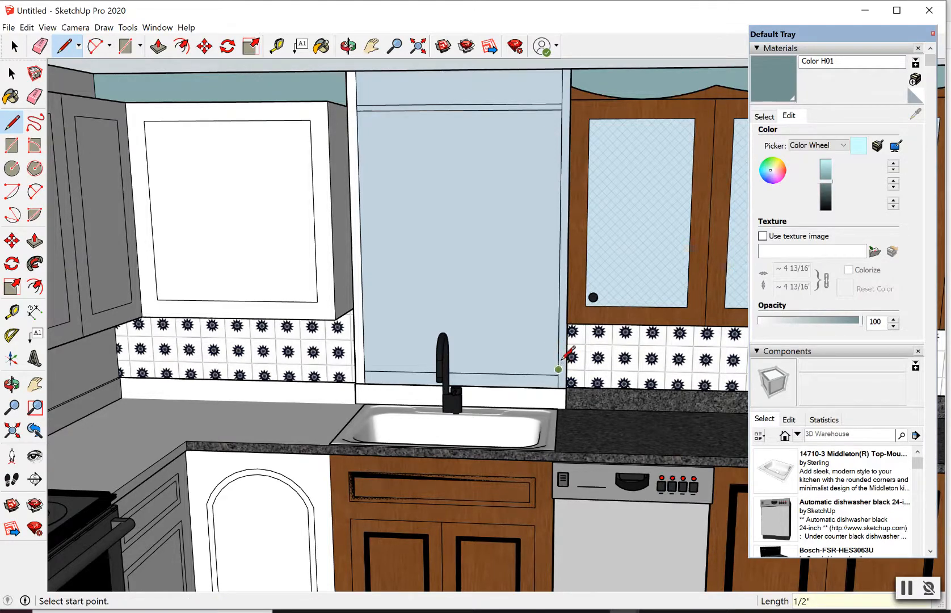
click(558, 369)
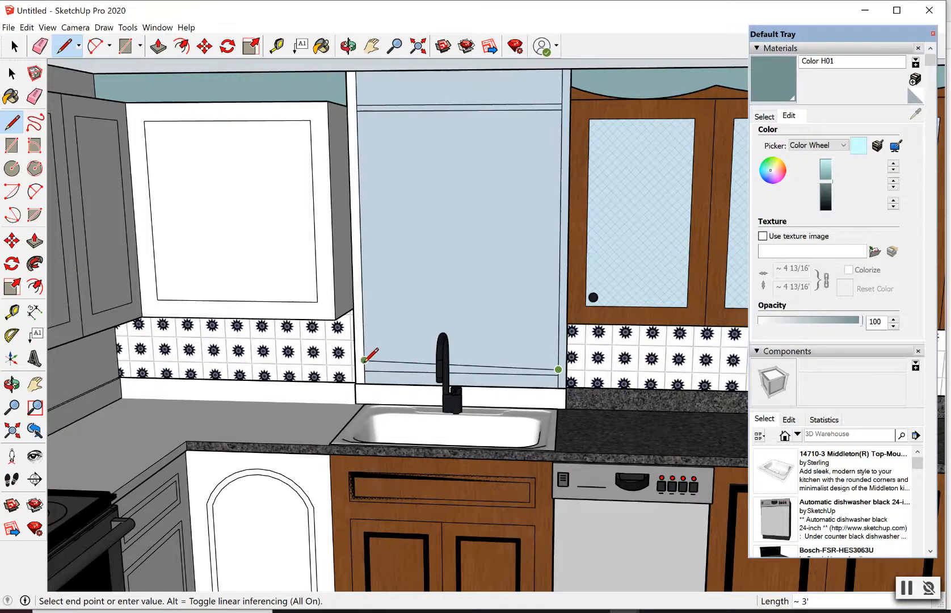
scroll(366, 363, up, 3)
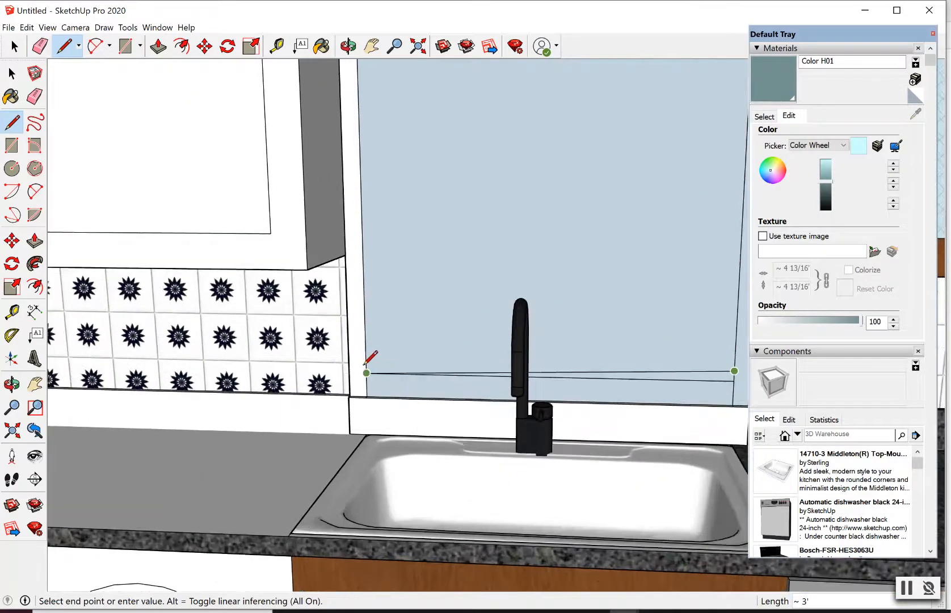
click(366, 363)
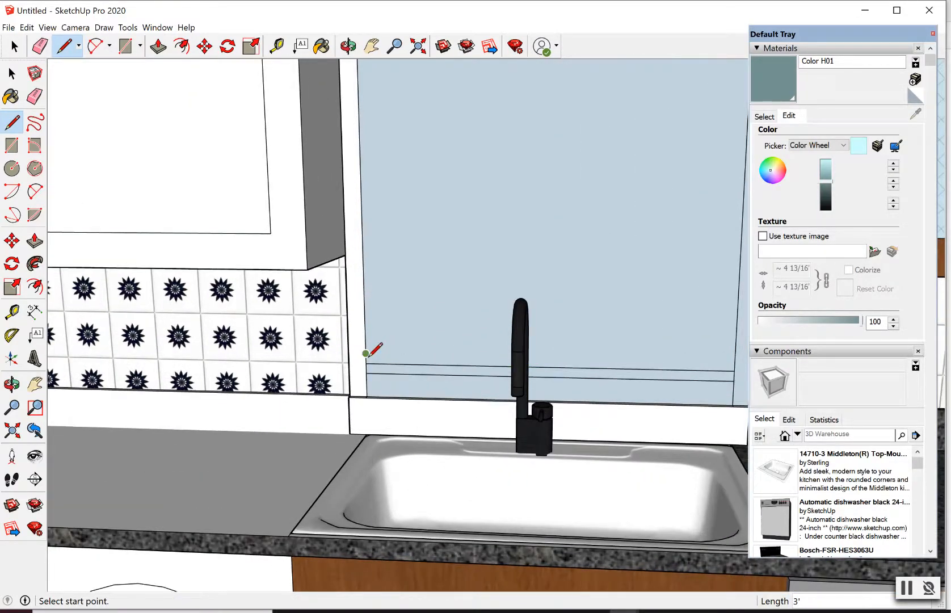
- Push the large inner face of the window rectangle 7" back into the wall with Push/Pull
scroll(367, 354, down, 6)
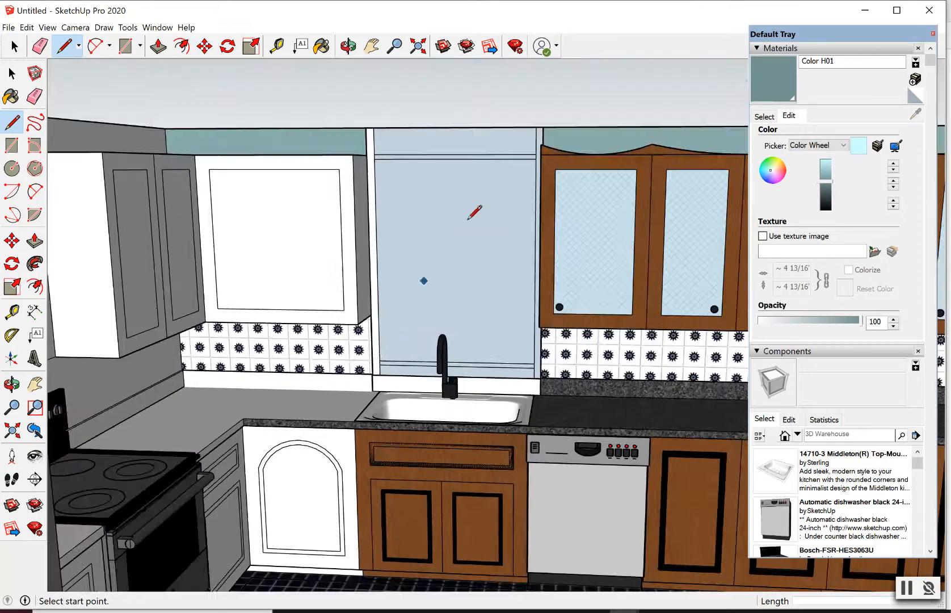
click(347, 46)
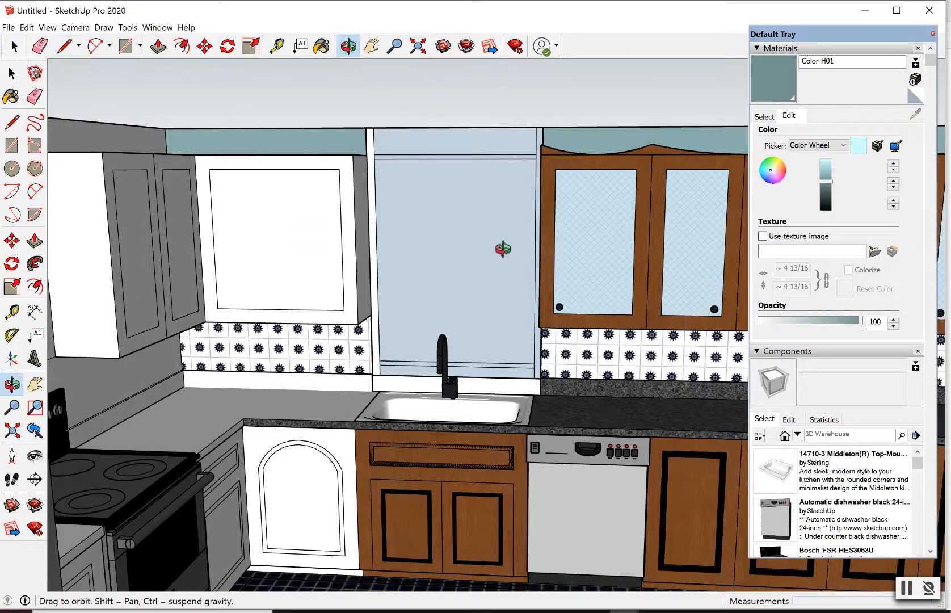
drag(503, 250, 480, 242)
scroll(485, 237, up, 3)
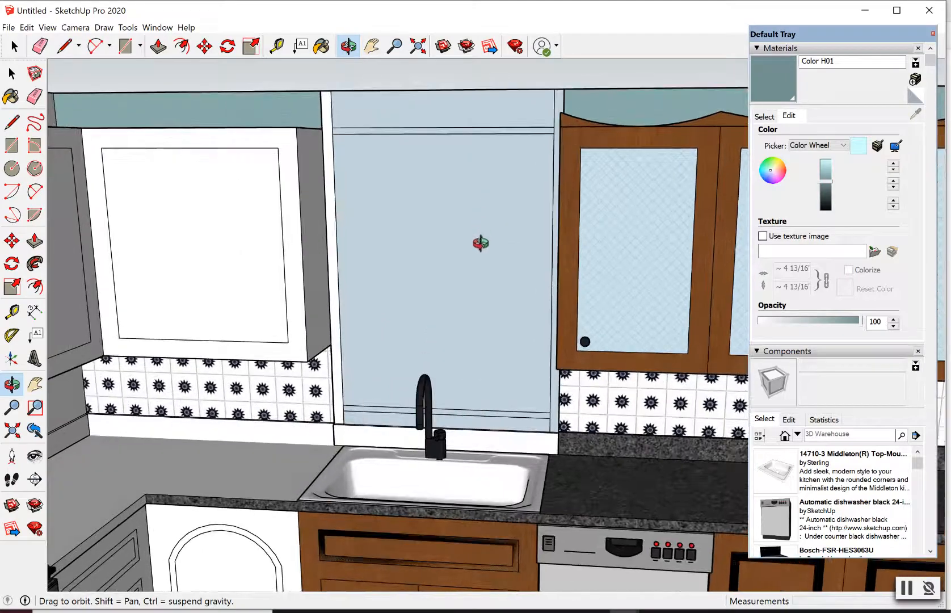
click(159, 47)
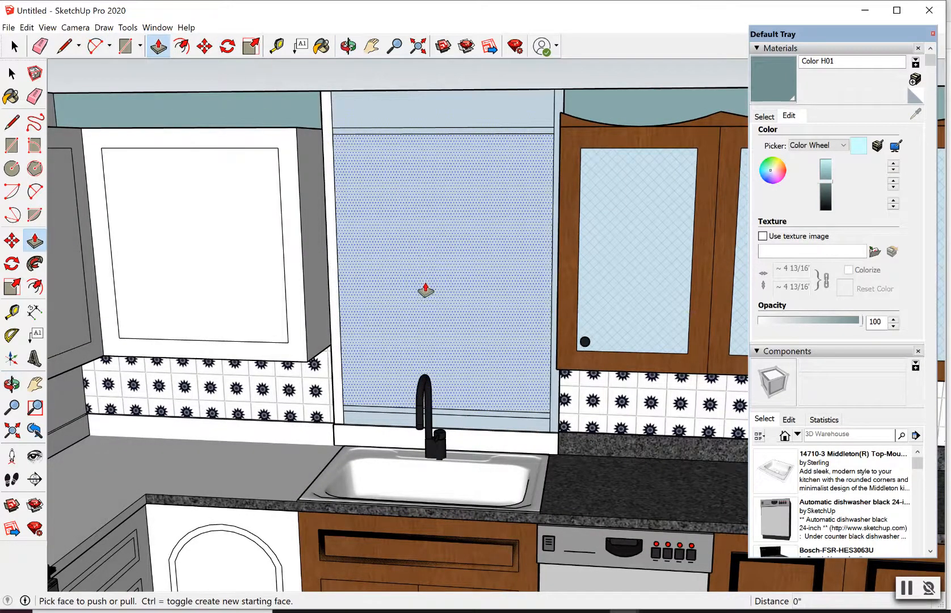
click(425, 288)
drag(425, 288, 382, 195)
scroll(388, 217, down, 5)
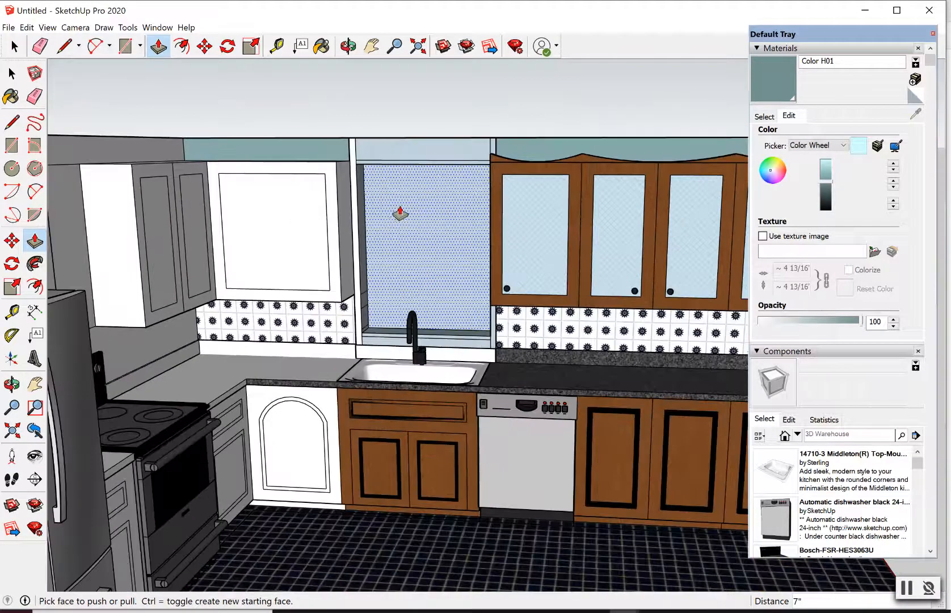
- Delete the recessed back face above the sink to open the window through the wall
click(348, 46)
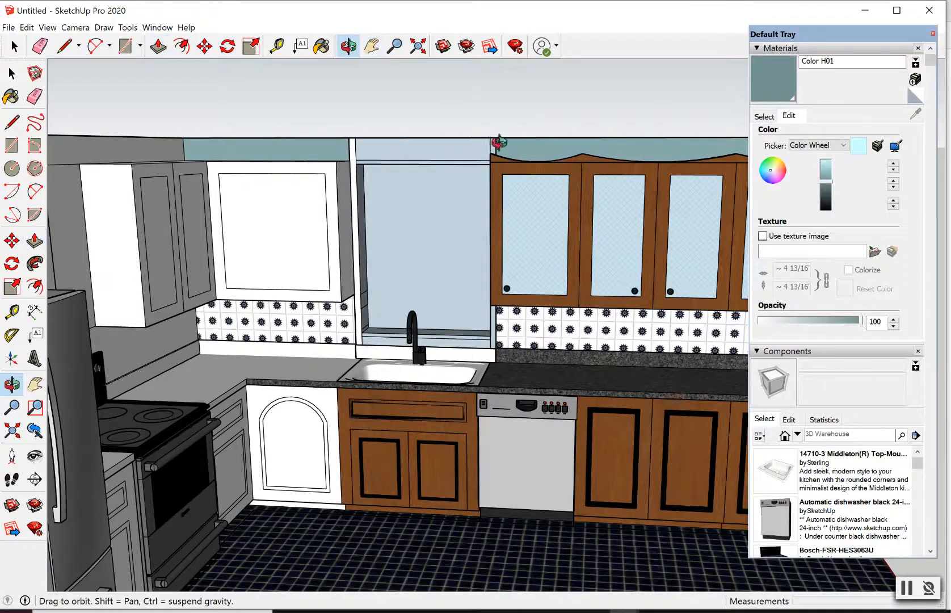
drag(499, 143, 550, 184)
drag(605, 124, 660, 213)
drag(592, 203, 471, 252)
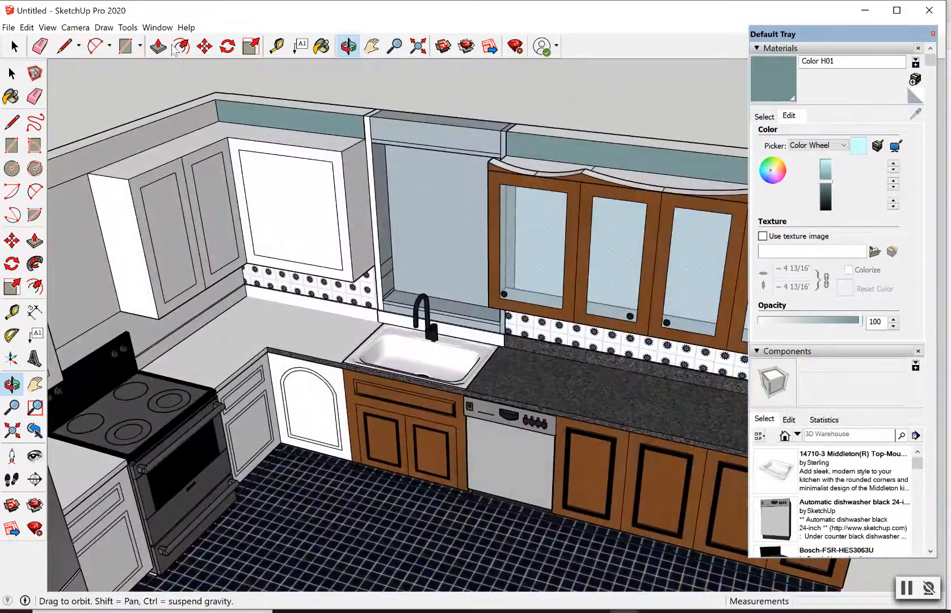
click(14, 46)
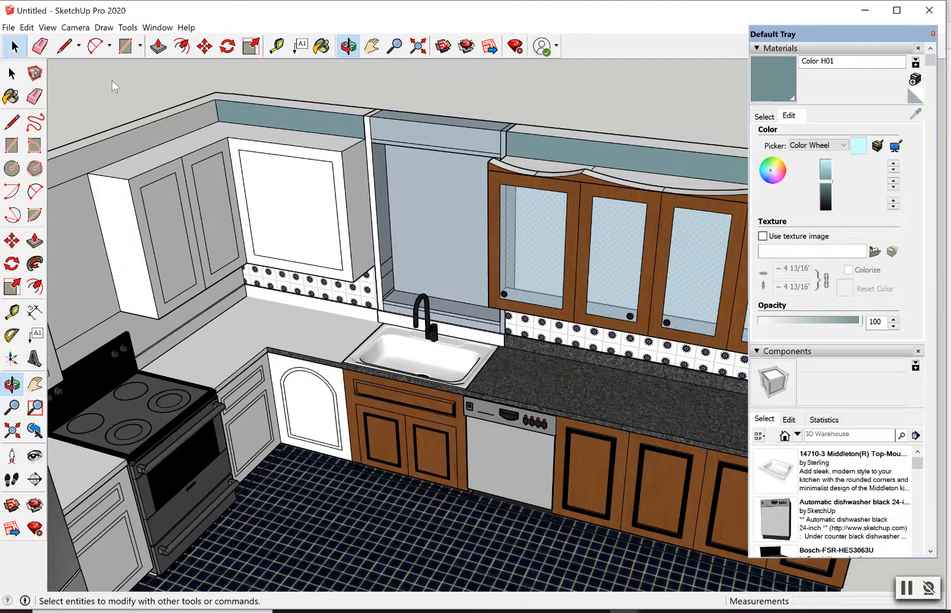
click(444, 253)
key(Delete)
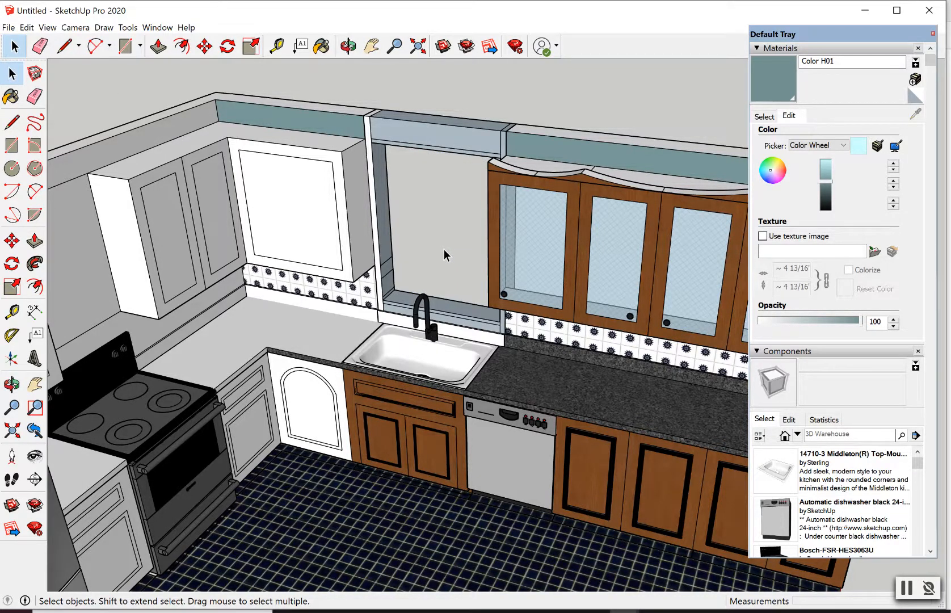
- Draw short horizontal lines from the window rectangle's upper corners to the wall face's outer edges, 1 3/4" on the left and 1 1/2" on the right
click(348, 46)
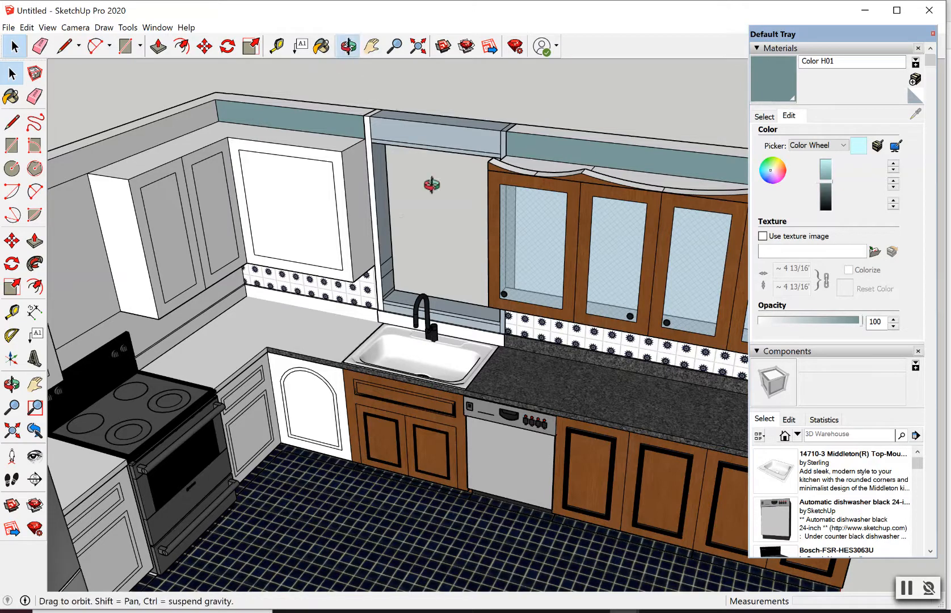
drag(410, 270, 414, 215)
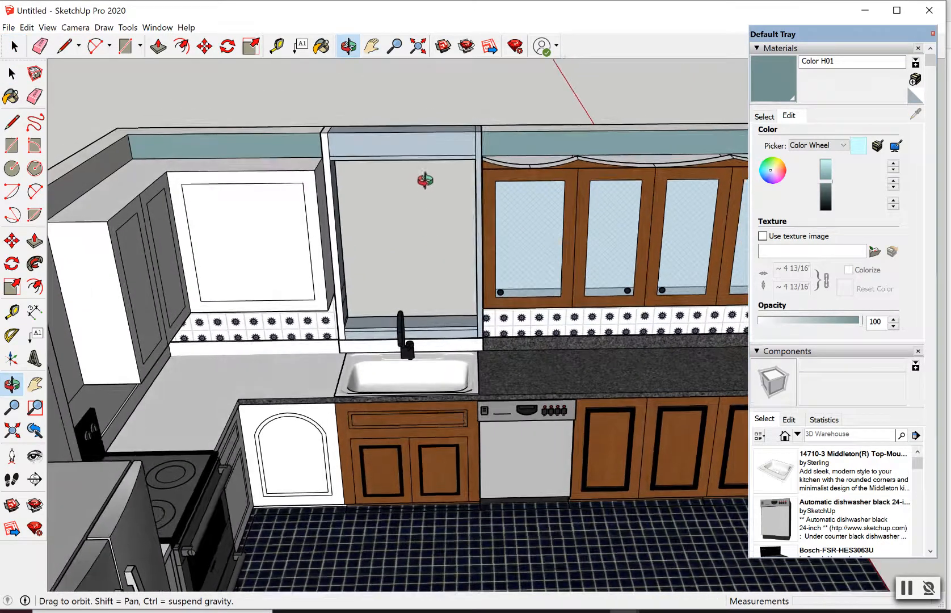
scroll(413, 168, up, 2)
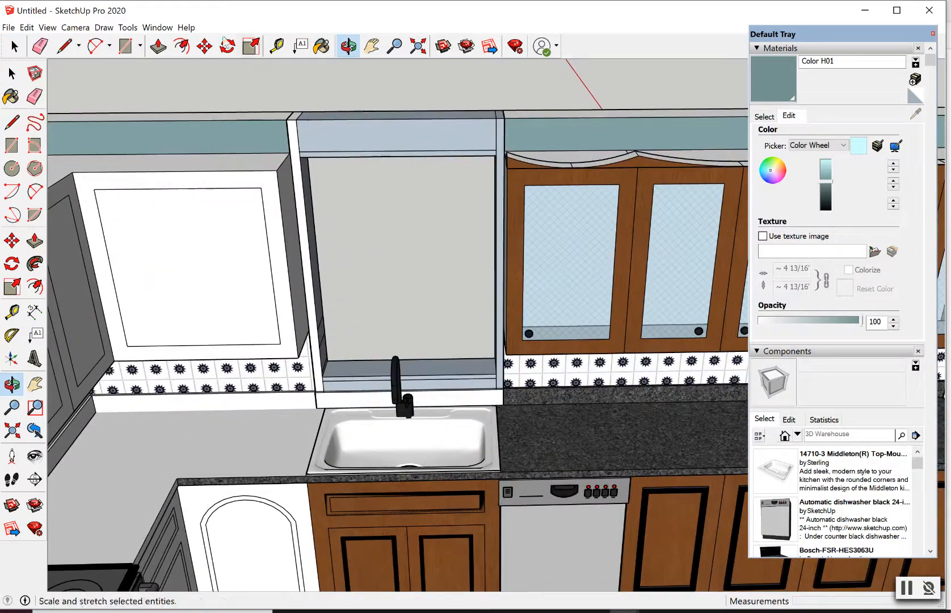
click(64, 47)
scroll(295, 149, up, 2)
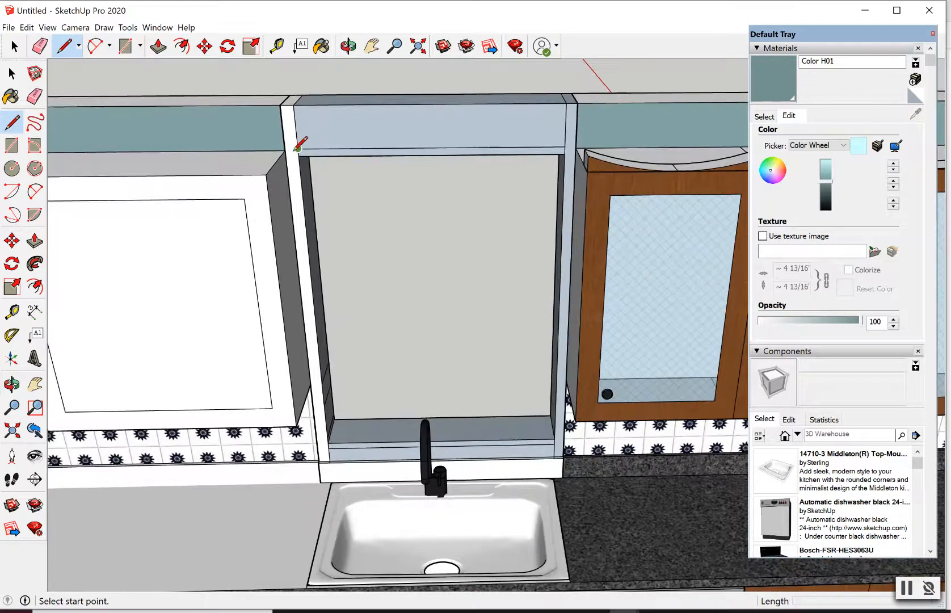
click(298, 148)
click(284, 150)
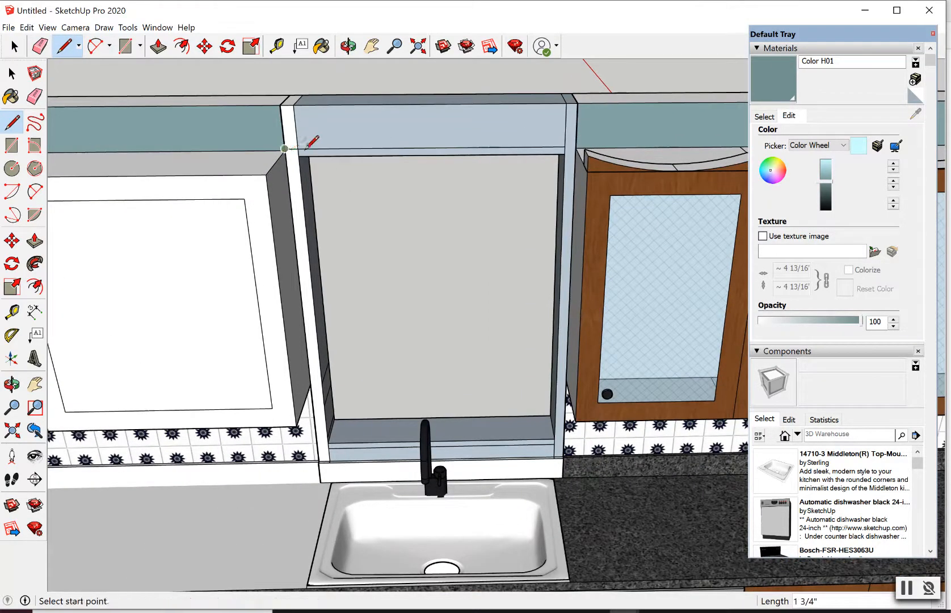
click(565, 153)
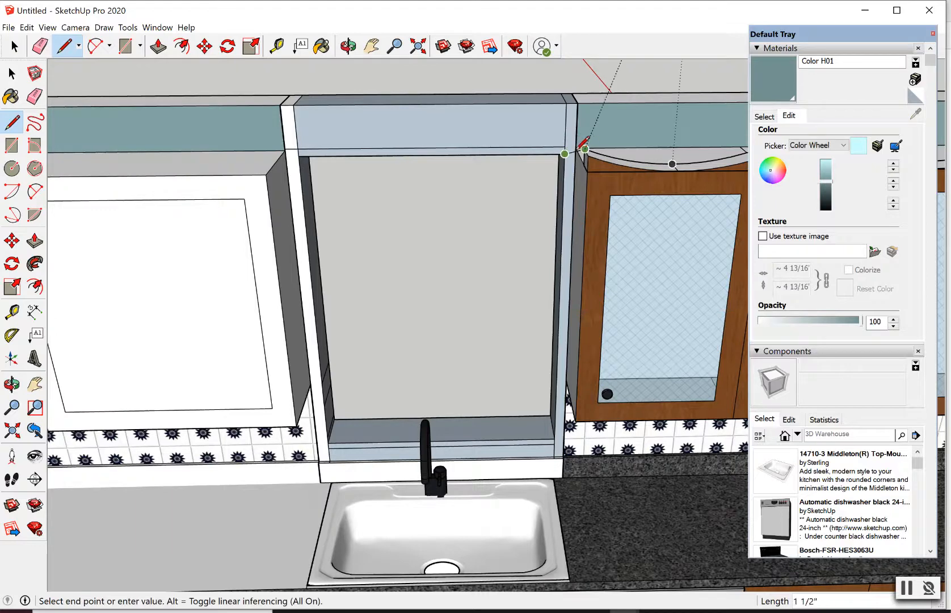
key(Escape)
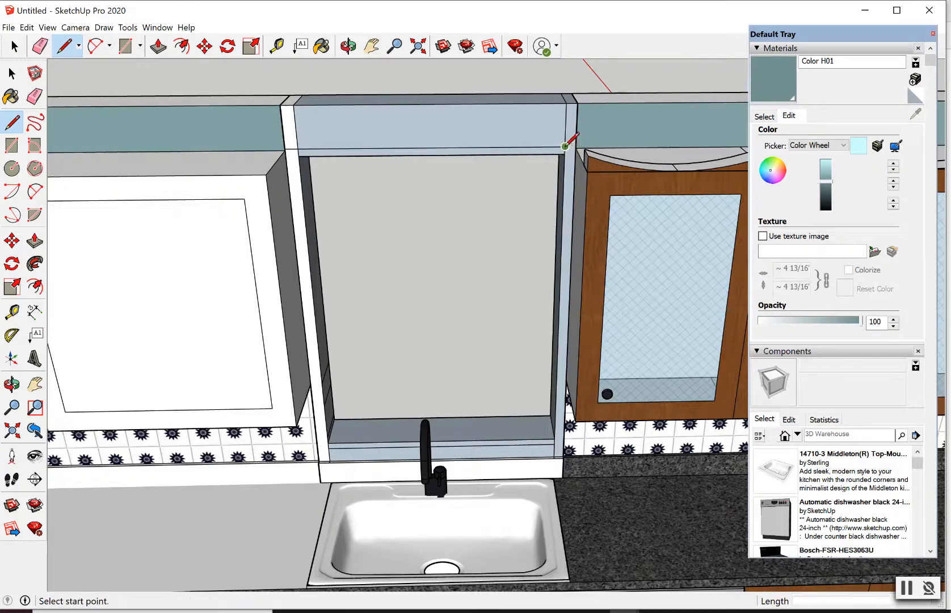
click(564, 146)
click(576, 146)
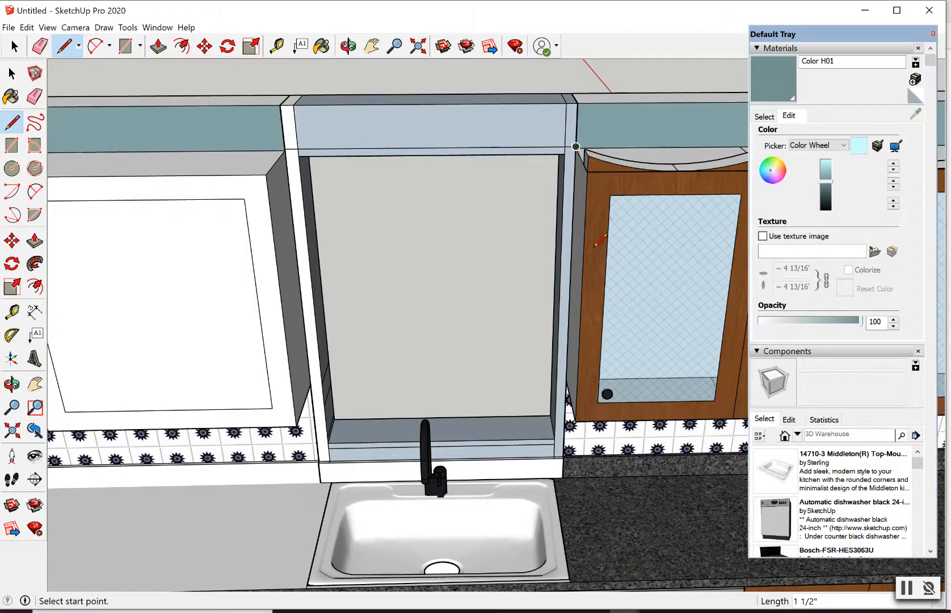
- Draw short horizontal lines from the window rectangle's lower corners to the wall face's outer edges, 1 1/2" on the right side
scroll(557, 454, up, 3)
click(556, 437)
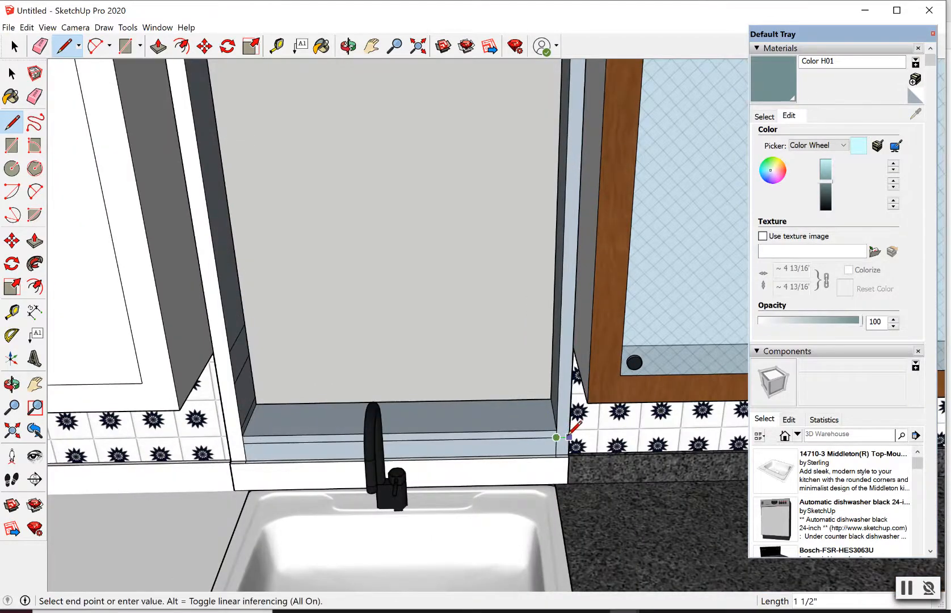
click(569, 436)
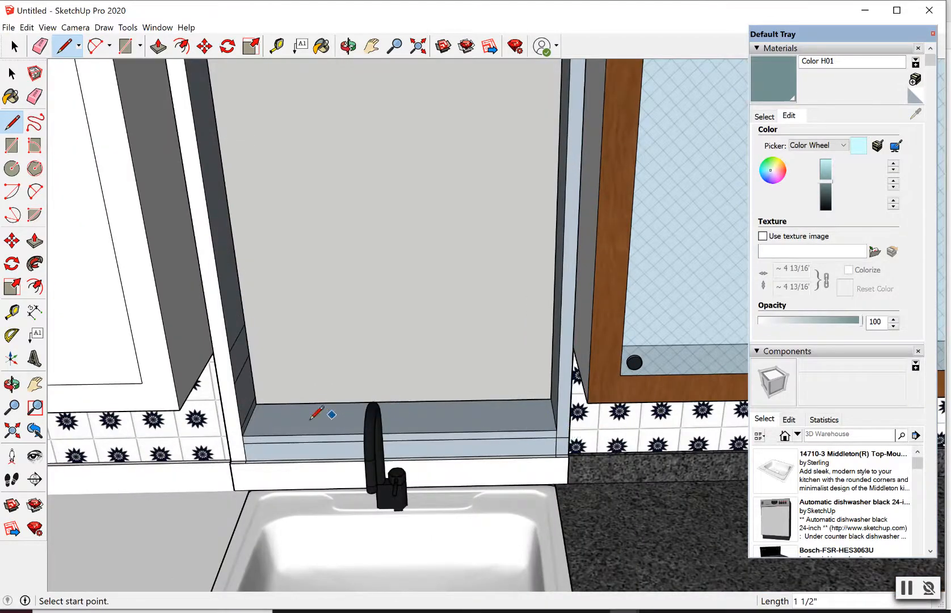
click(244, 442)
click(229, 443)
click(15, 46)
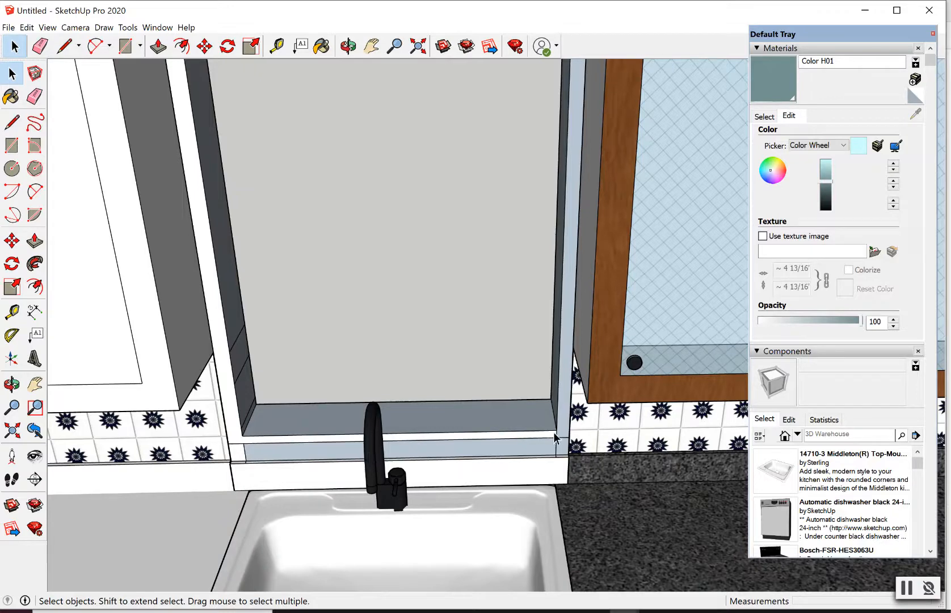
scroll(555, 432, down, 4)
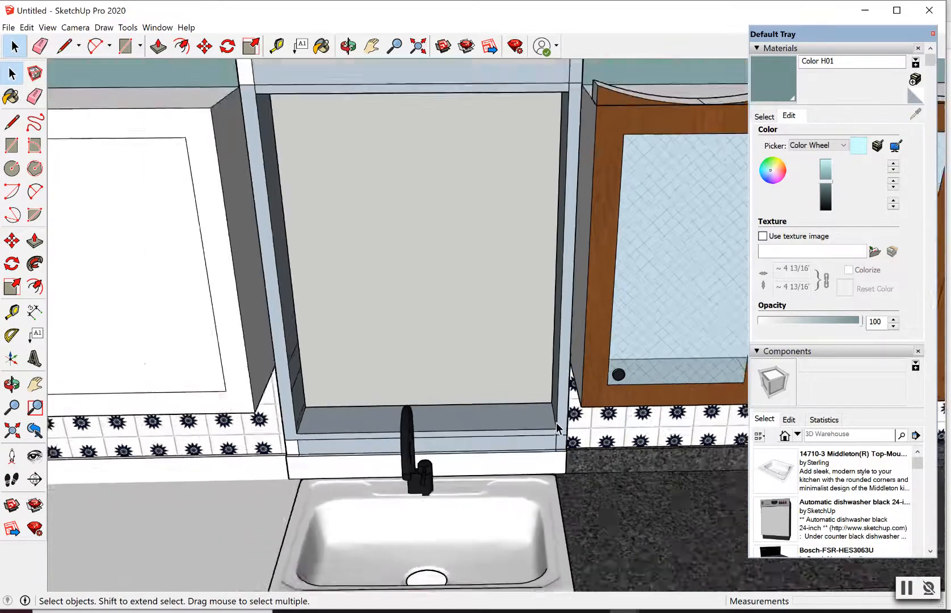
- Remove the stray vertical edges at the upper-left corner of the window trim
scroll(572, 130, up, 2)
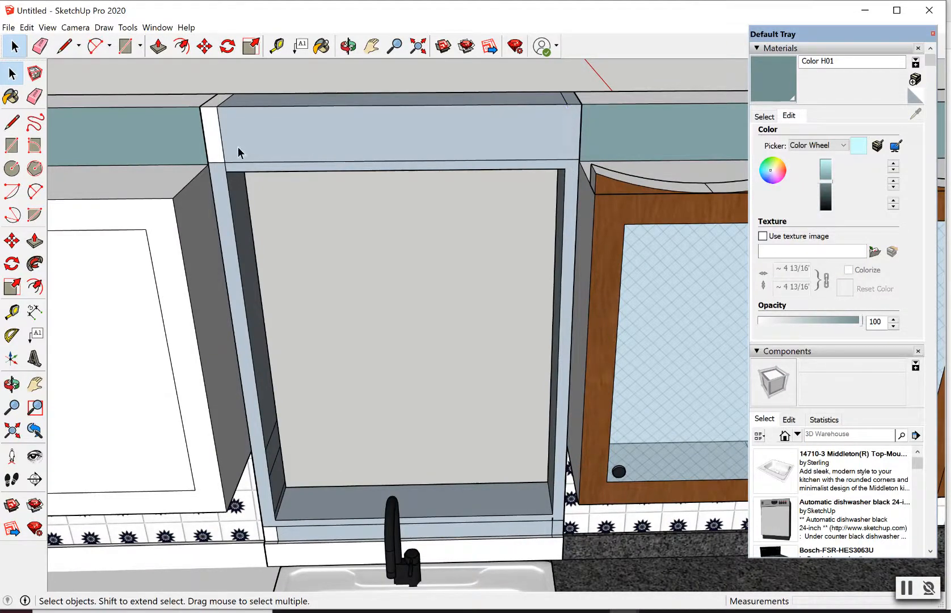
click(216, 166)
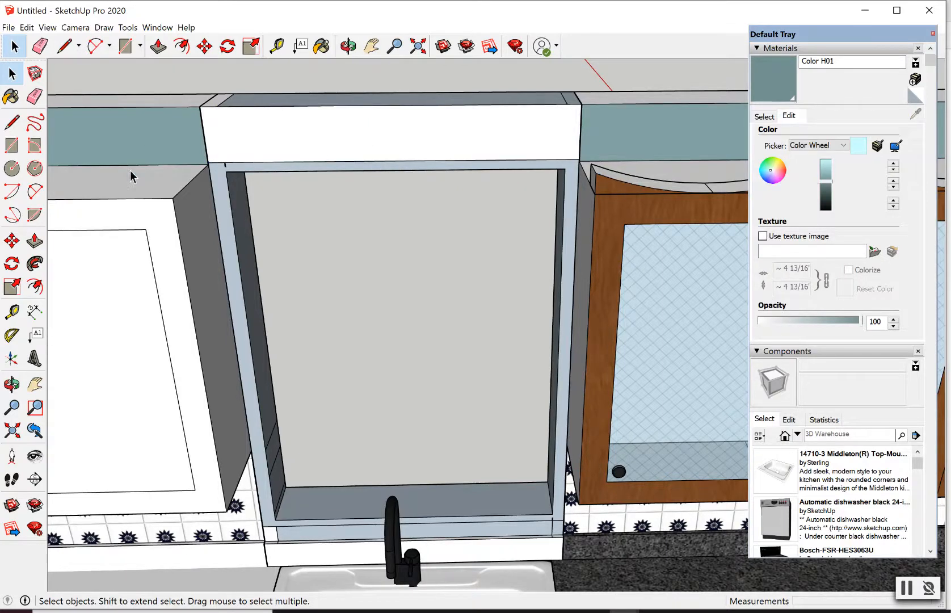
scroll(226, 166, up, 3)
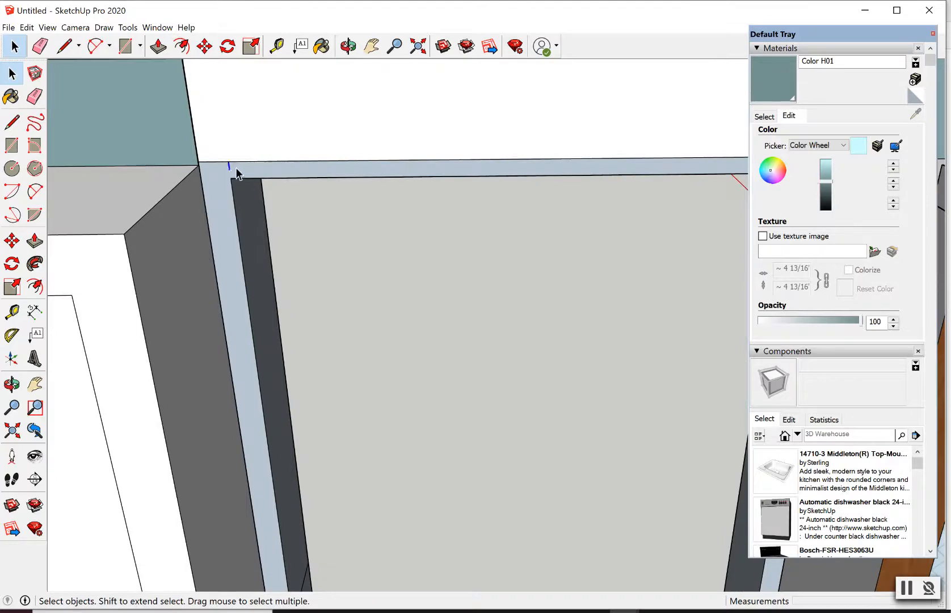
scroll(245, 182, down, 4)
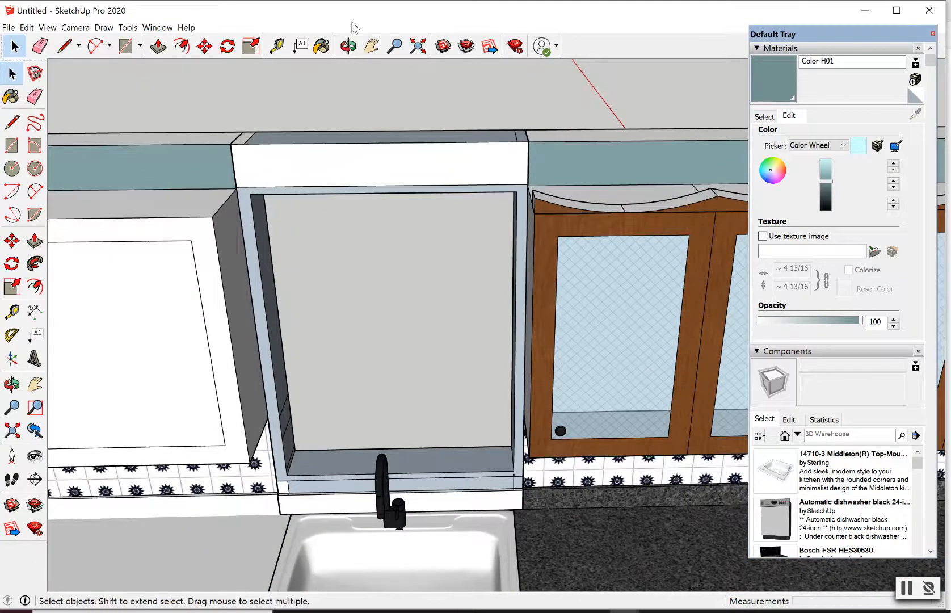
- Open 3D Warehouse and search for "window"
click(348, 45)
drag(447, 310, 426, 242)
drag(412, 314, 399, 286)
click(126, 46)
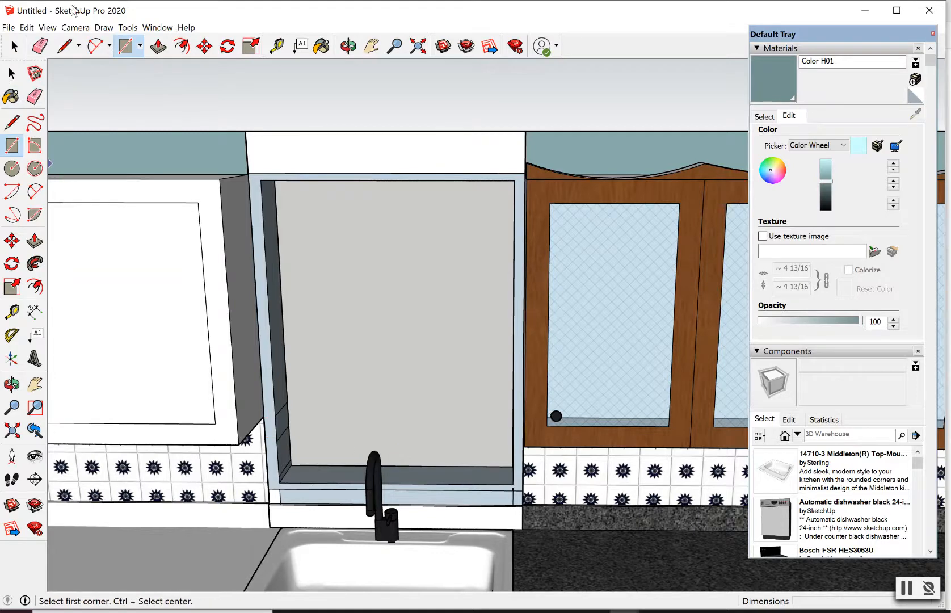
click(158, 27)
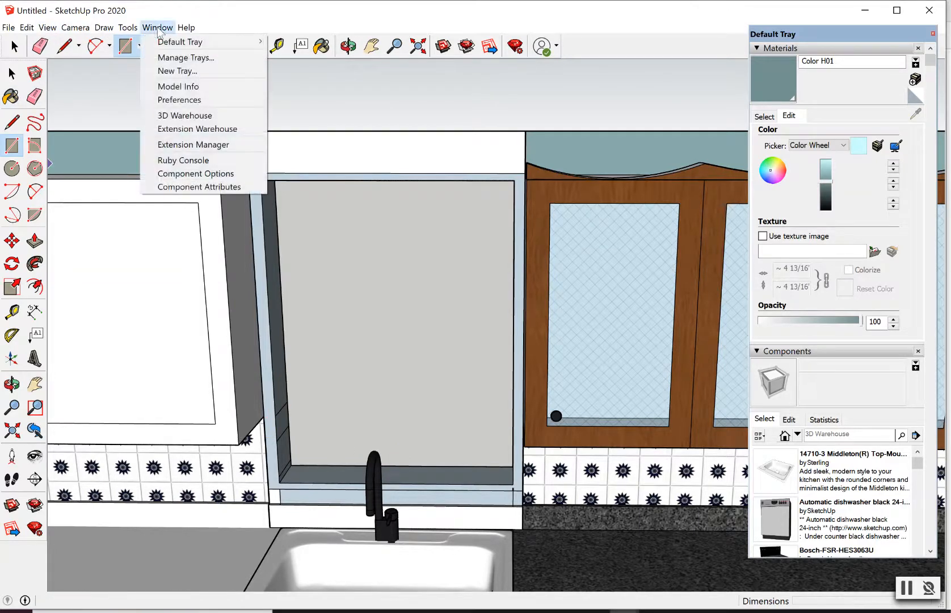
click(178, 115)
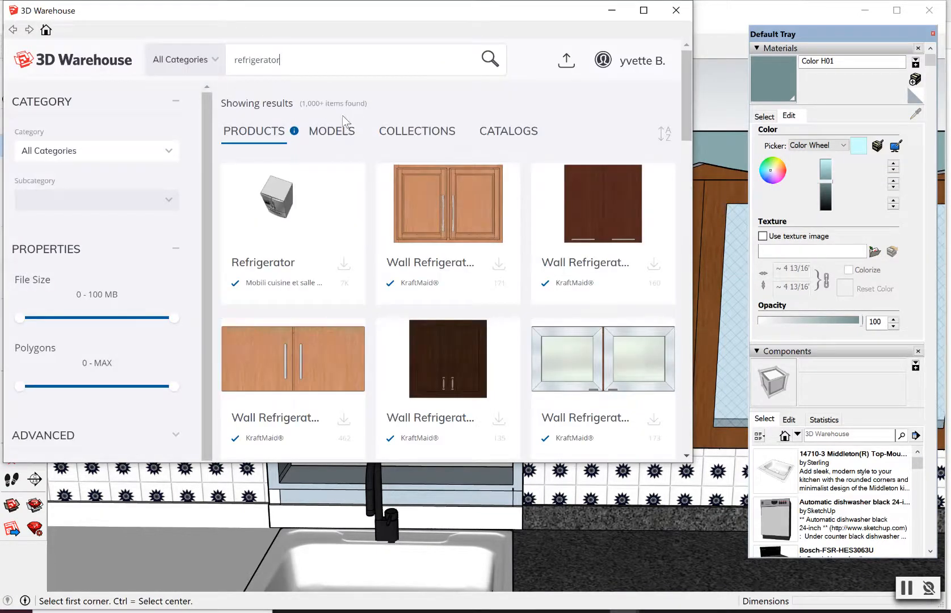
key(BackSpace)
key(BackSpace)
key(BackSpace)
key(BackSpace)
key(BackSpace)
key(BackSpace)
key(BackSpace)
key(BackSpace)
key(BackSpace)
key(BackSpace)
key(BackSpace)
key(BackSpace)
text(windo)
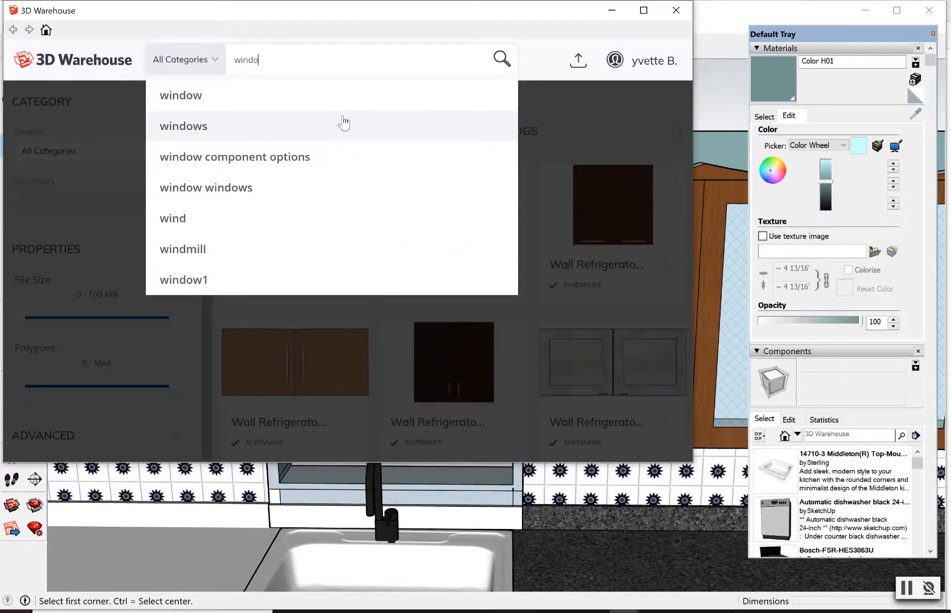
text(e)
text(w)
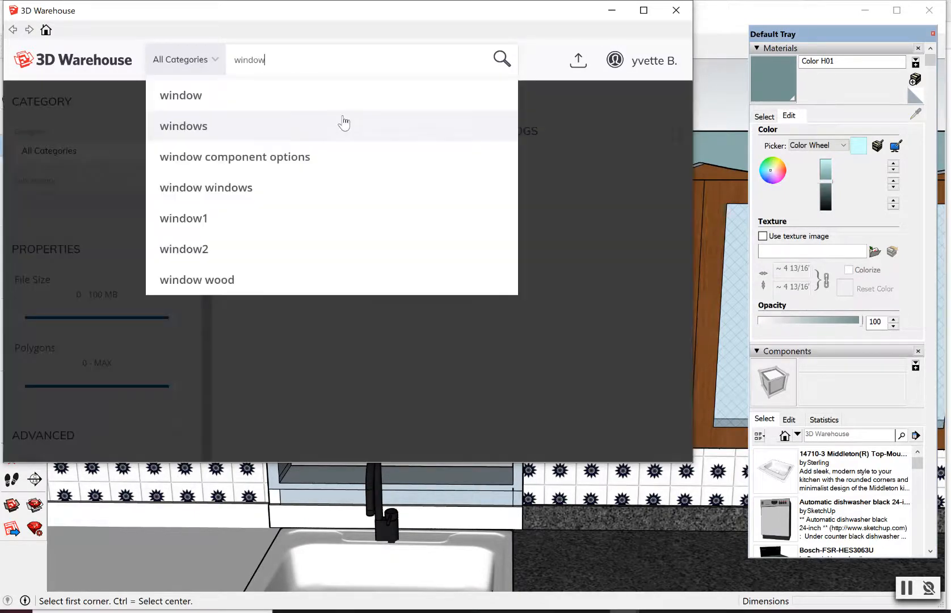
key(Return)
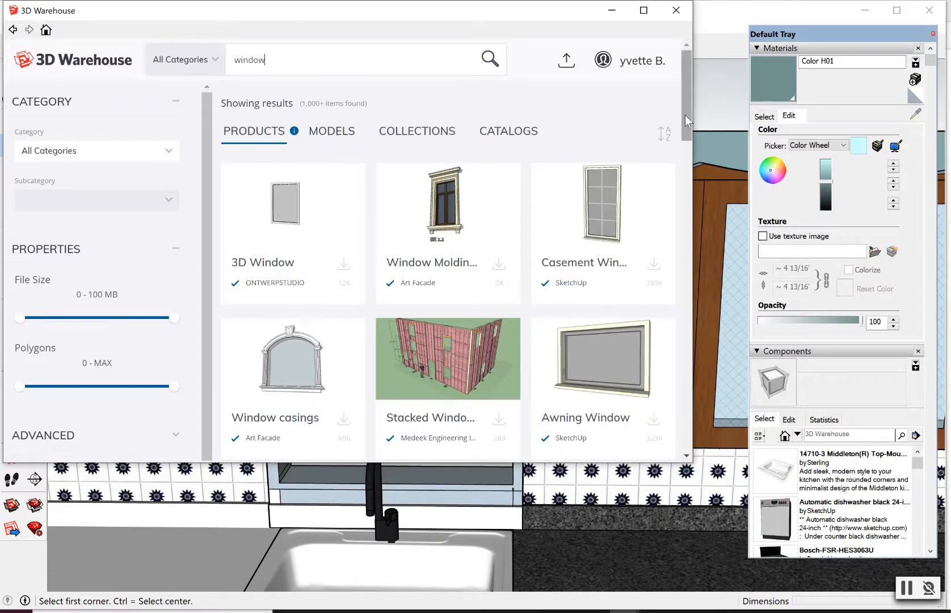
- Load SketchUp's Casement Window directly into the model and place it in view through the opening above the sink
click(624, 204)
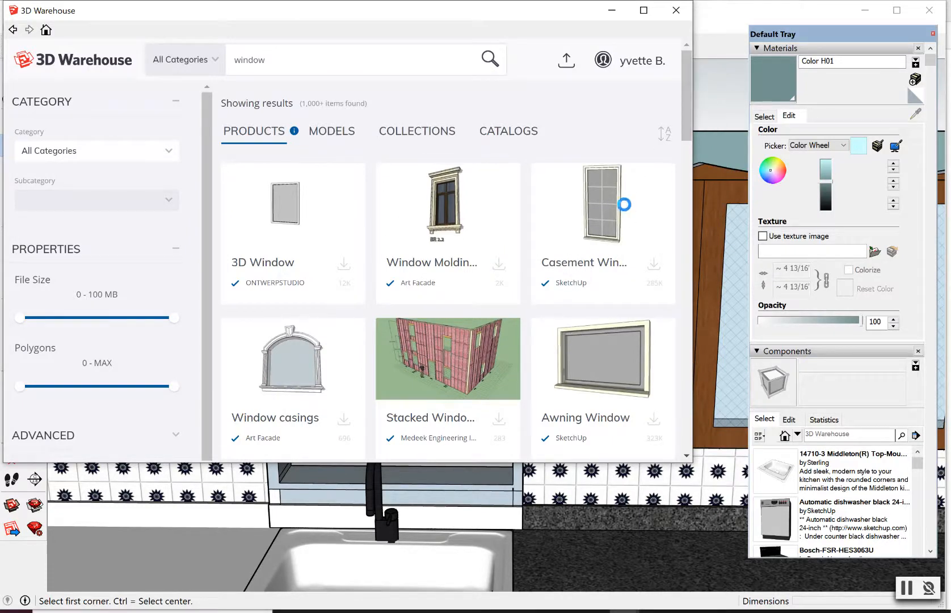
click(654, 267)
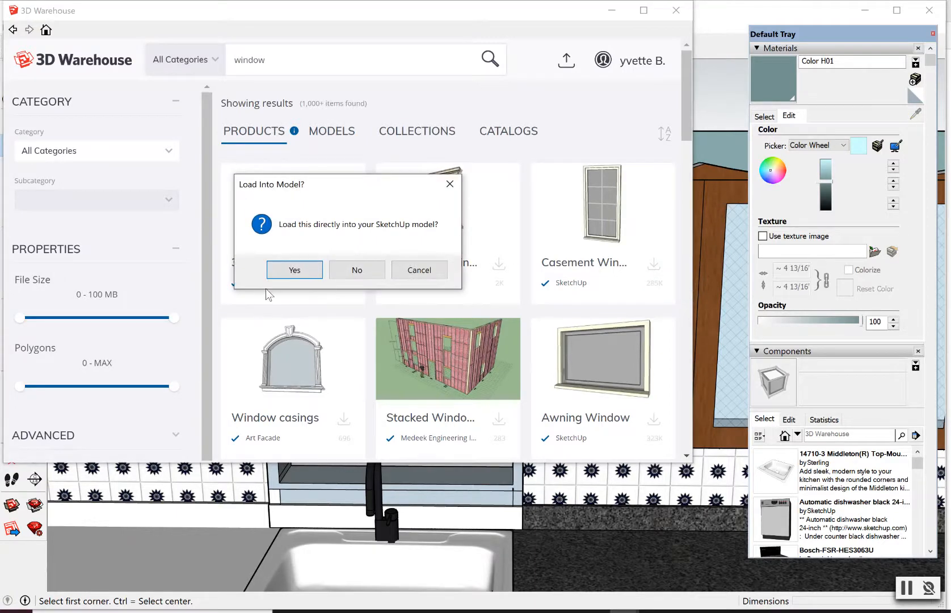
click(294, 269)
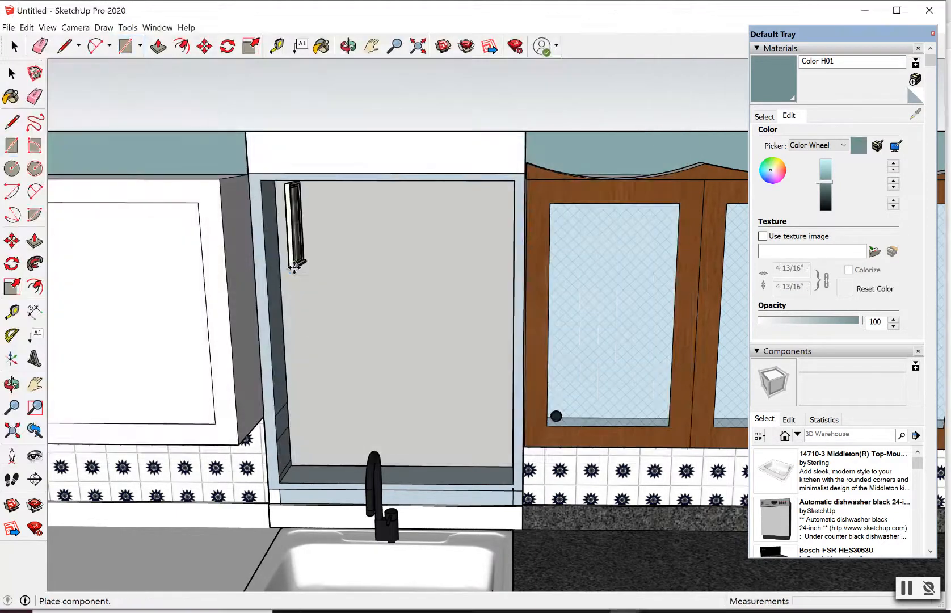
click(380, 404)
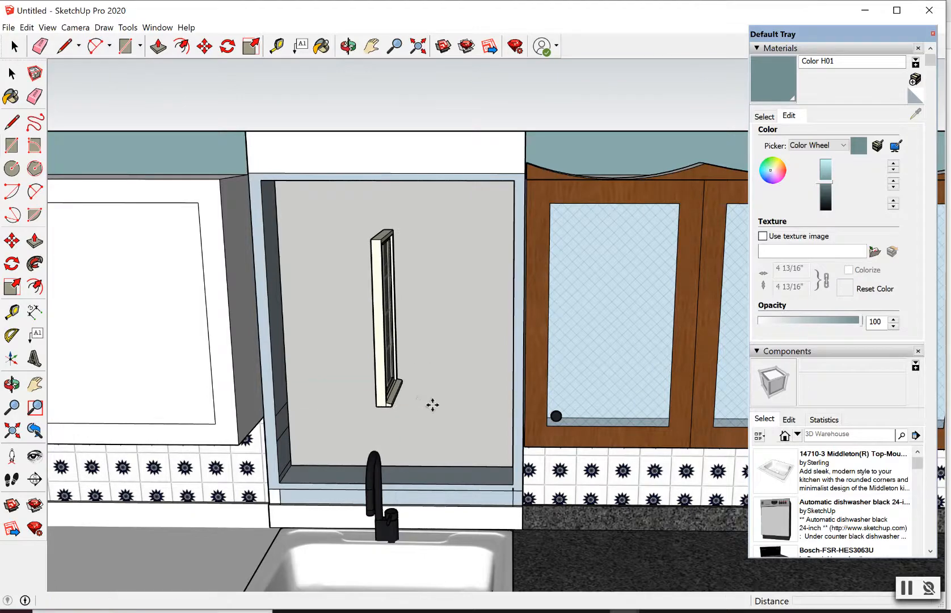
- Move the casement window component about 23' 1" so it shows near the middle of the wall opening
key(m)
scroll(412, 297, down, 3)
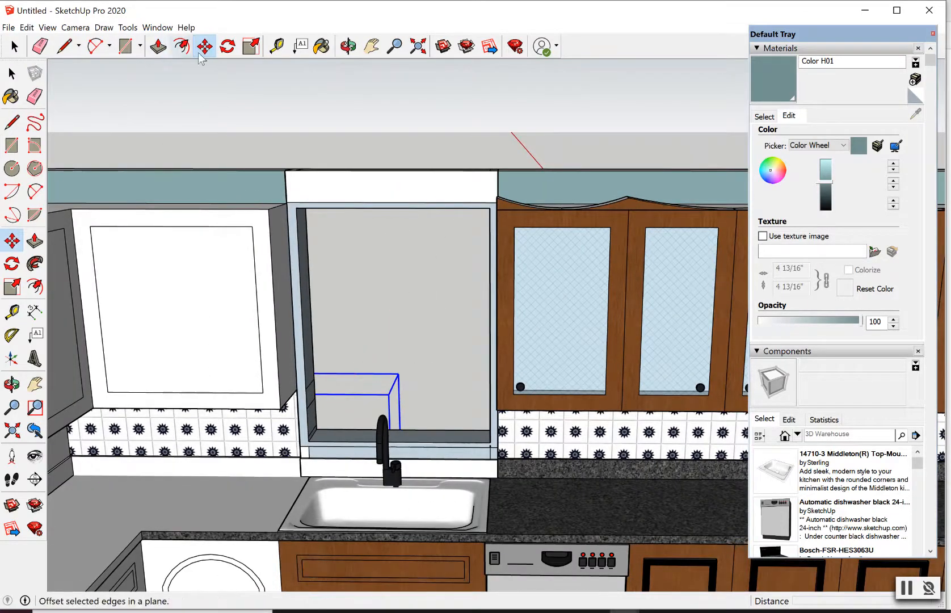
click(389, 382)
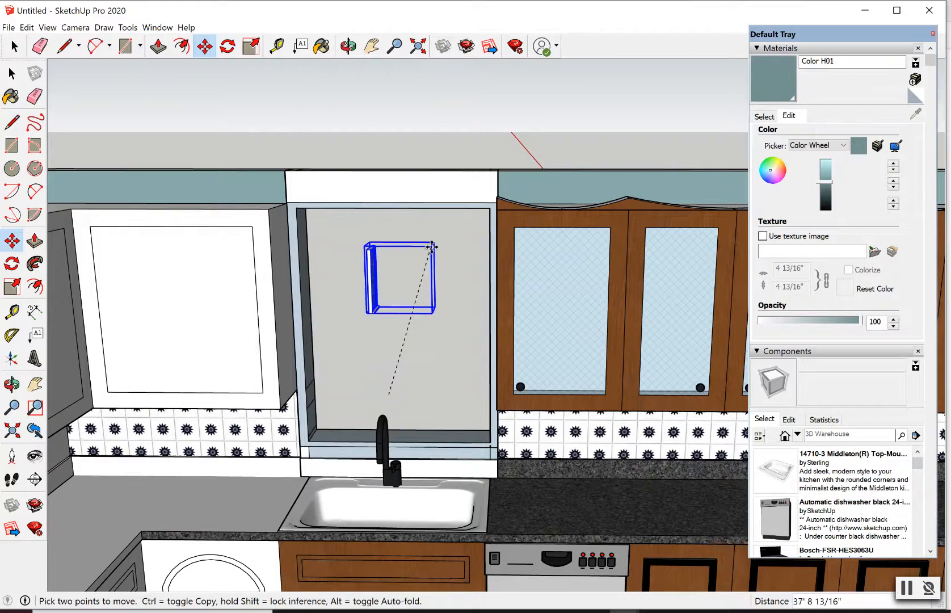
click(451, 267)
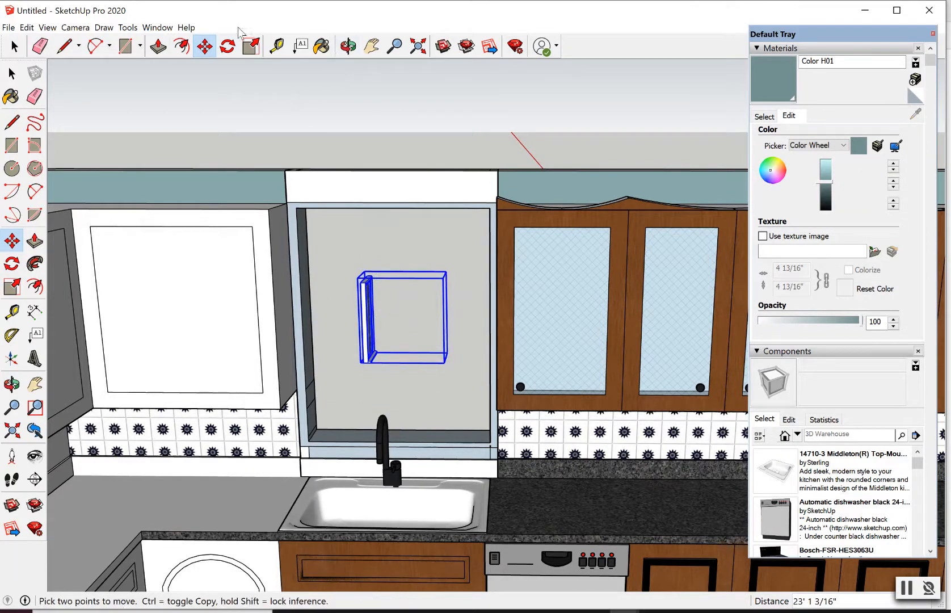
- Try to rotate the casement window in the plane parallel to the sink wall, and undo the rotation
click(228, 46)
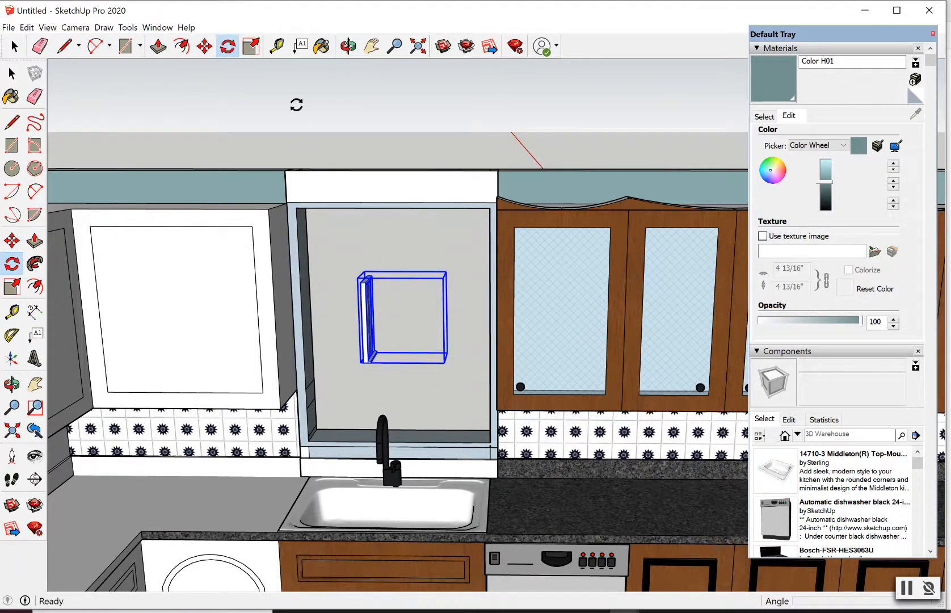
click(367, 322)
click(440, 325)
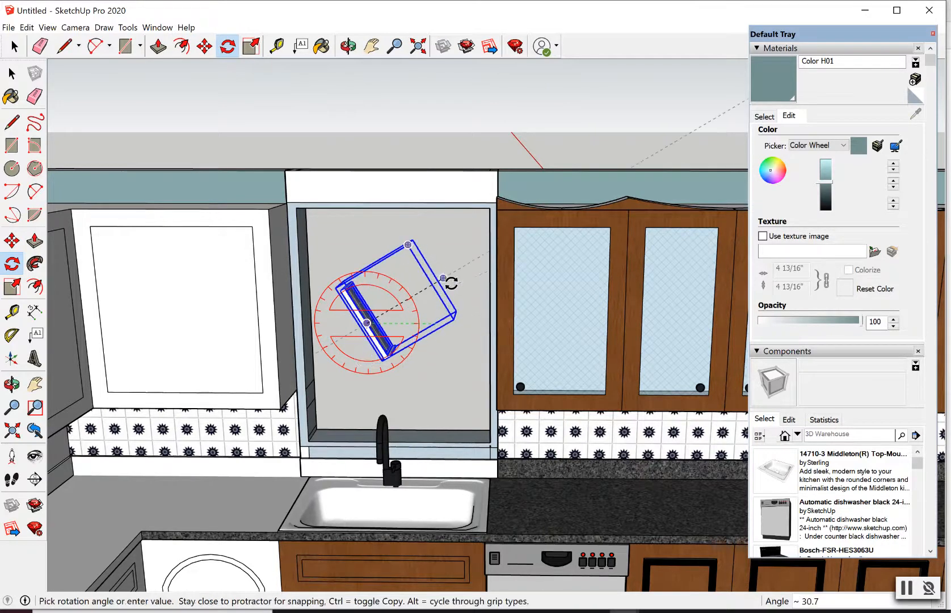
click(455, 299)
key(ctrl+z)
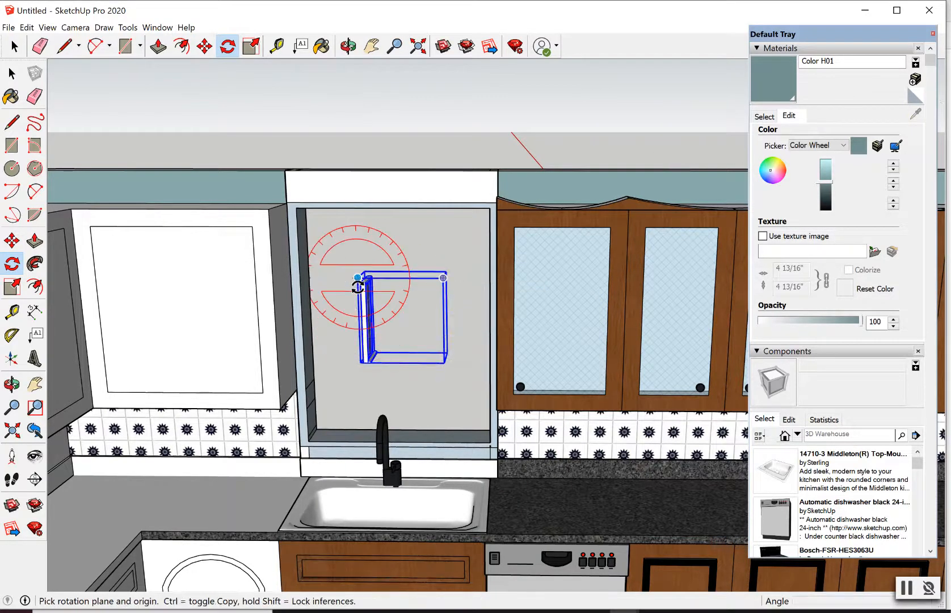
- Try to rotate the casement window about 100° around its vertical axis, and undo the rotation
click(360, 278)
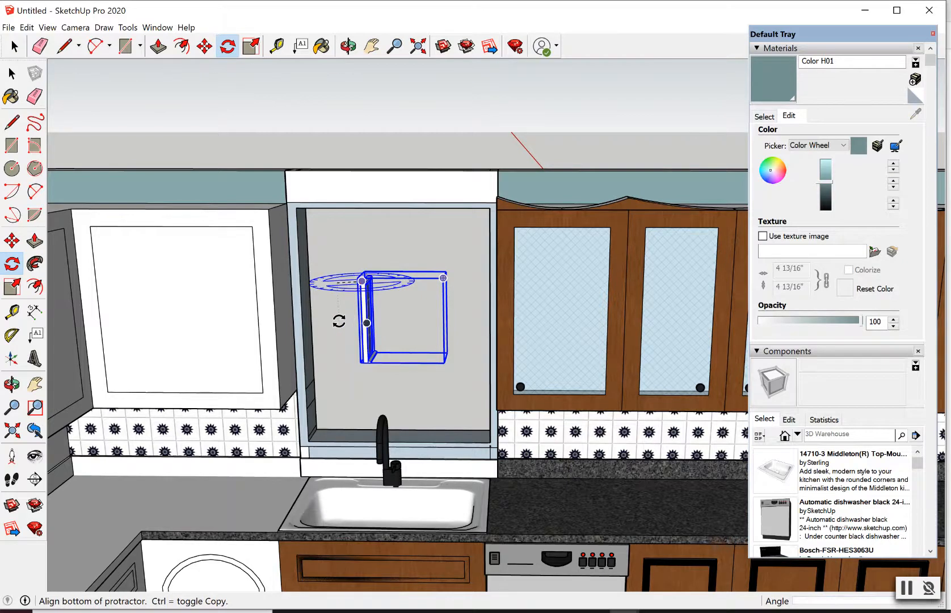
click(339, 317)
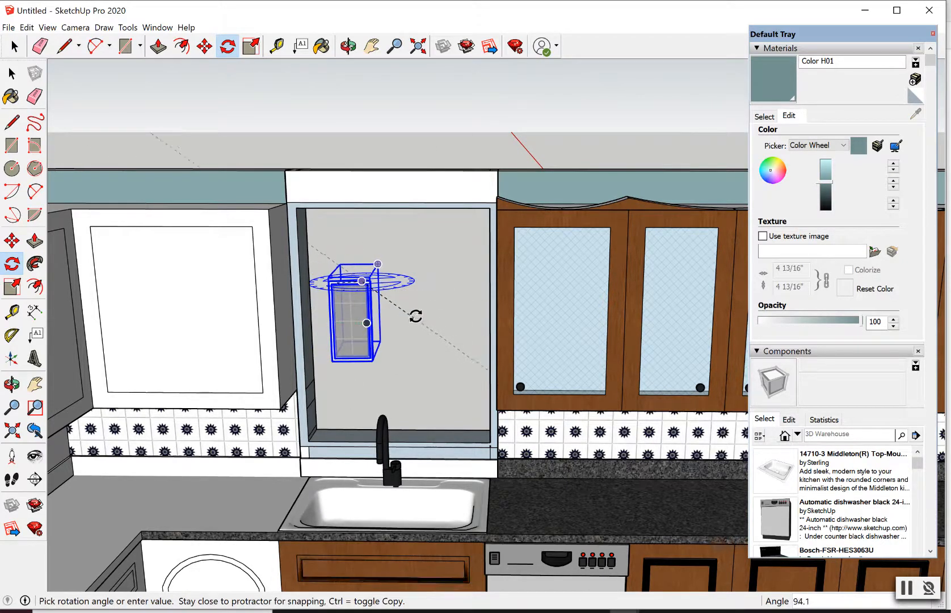
scroll(416, 316, up, 2)
scroll(416, 314, up, 2)
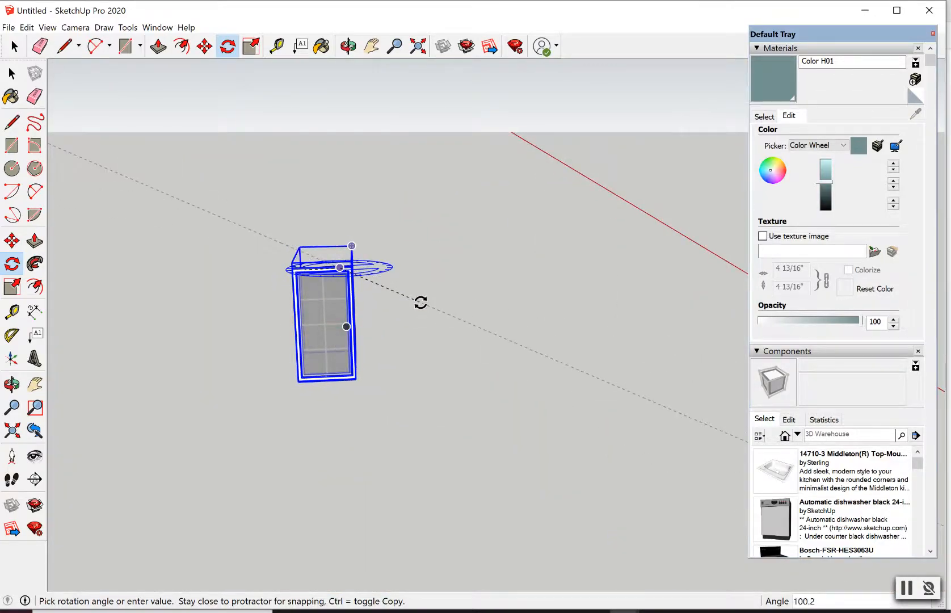
click(421, 303)
scroll(346, 279, down, 4)
scroll(333, 297, up, 3)
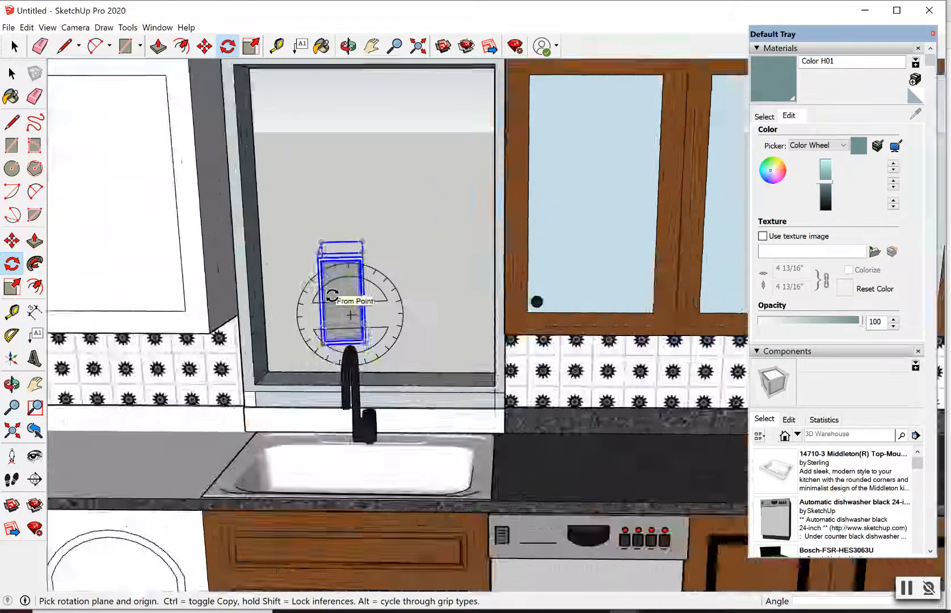
scroll(339, 298, up, 2)
scroll(340, 297, down, 3)
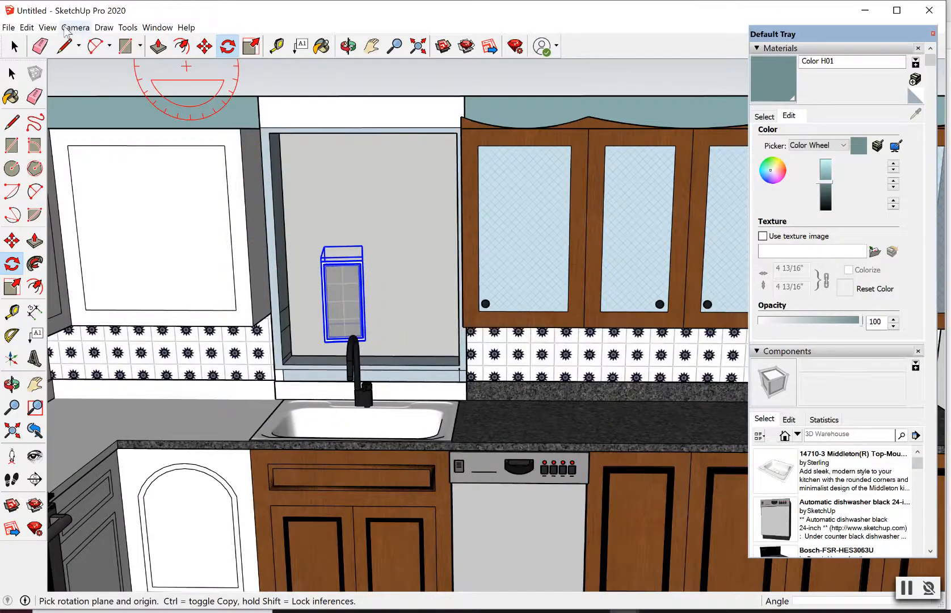
click(27, 27)
click(43, 38)
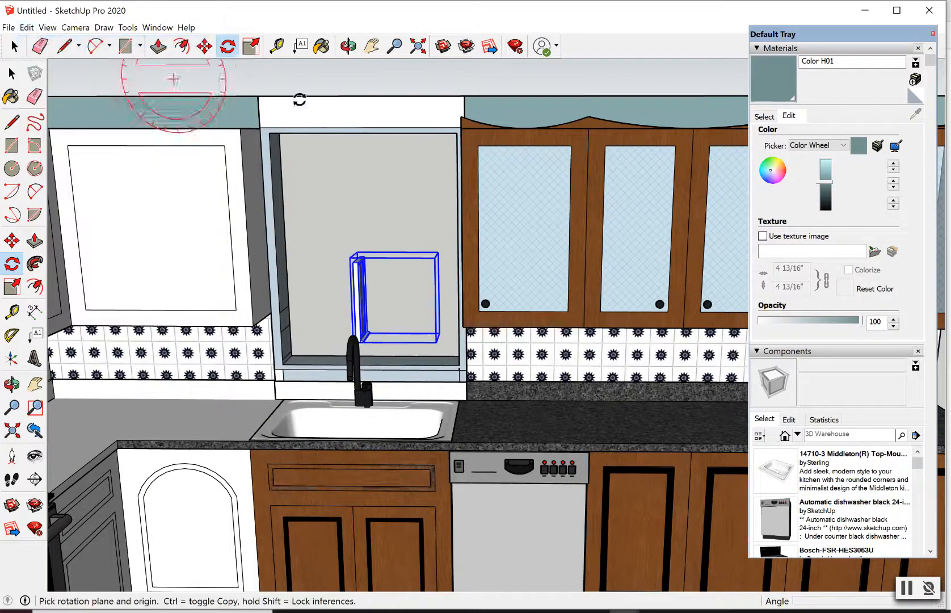
- Rotate the casement window 90° around the vertical axis so its glazed face points toward the kitchen
click(372, 46)
click(349, 46)
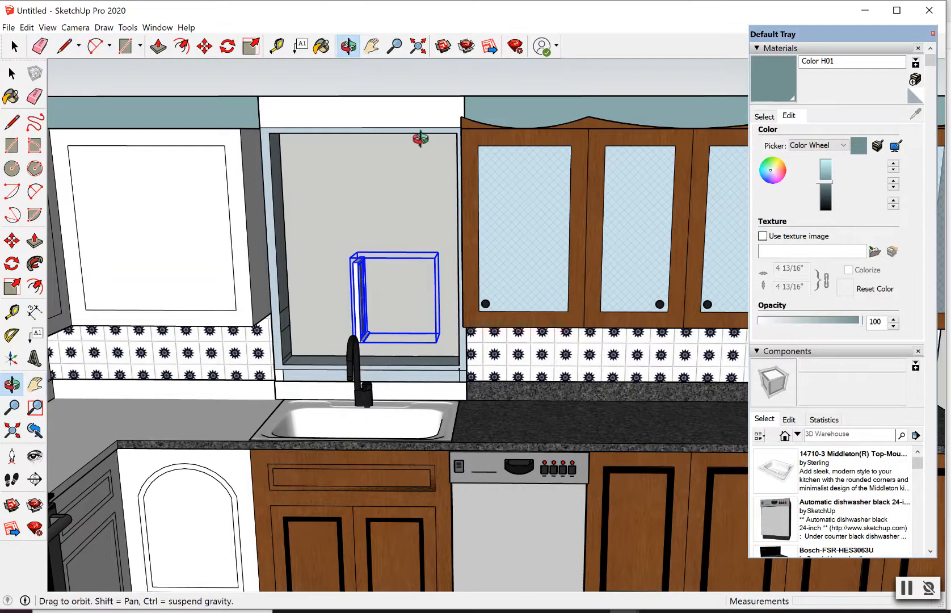
drag(420, 138, 324, 187)
click(372, 46)
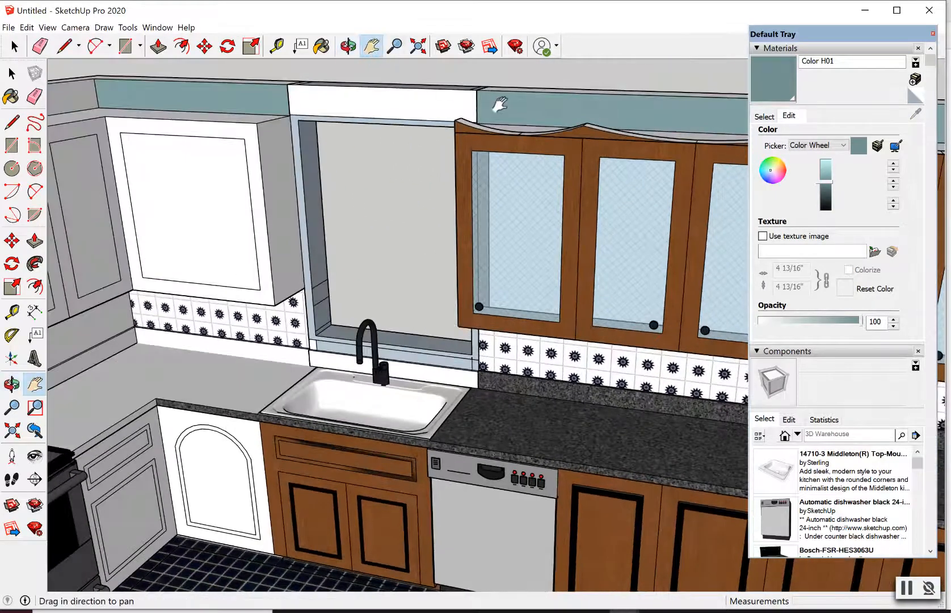
drag(499, 104, 427, 252)
drag(537, 229, 462, 338)
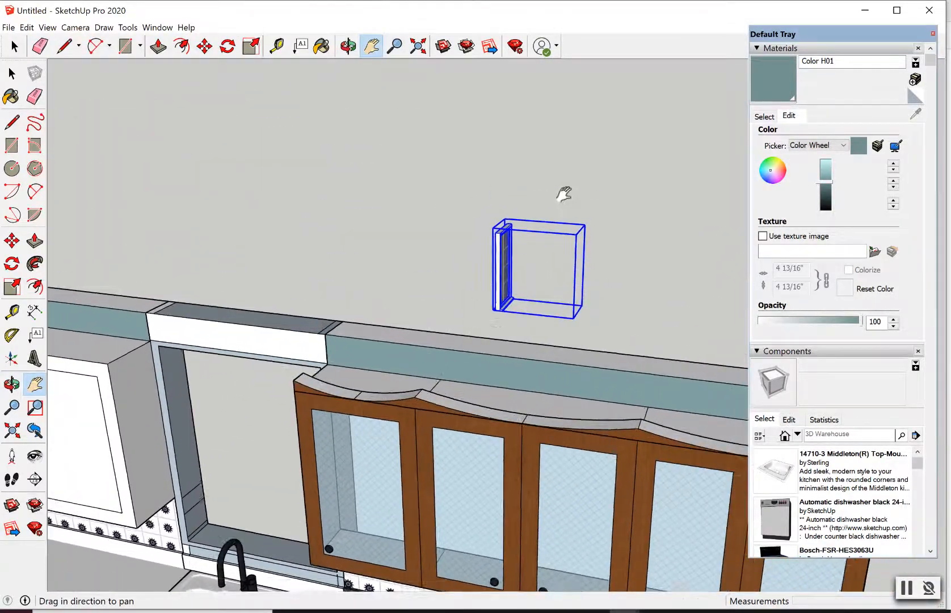
scroll(545, 215, up, 5)
drag(459, 299, 474, 287)
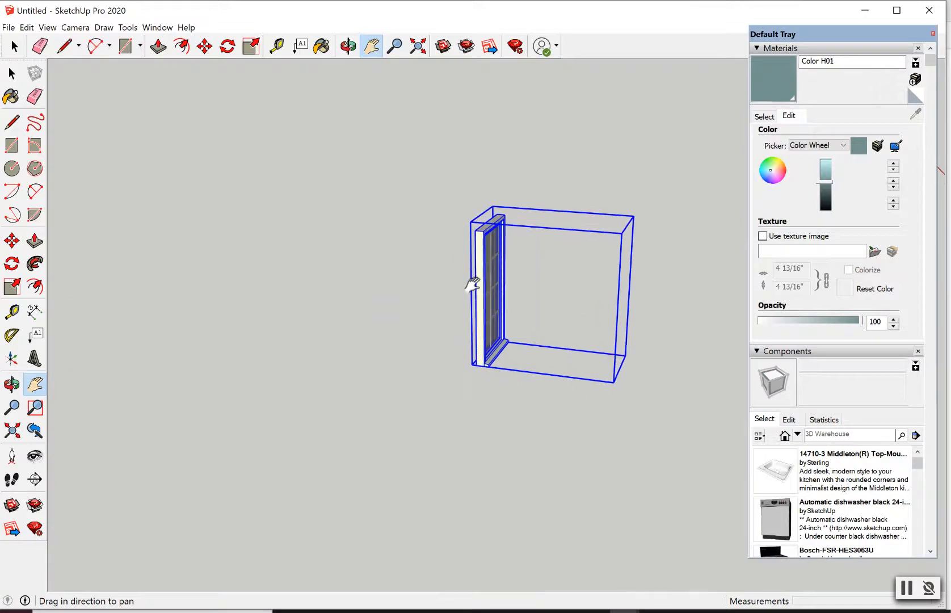
click(227, 46)
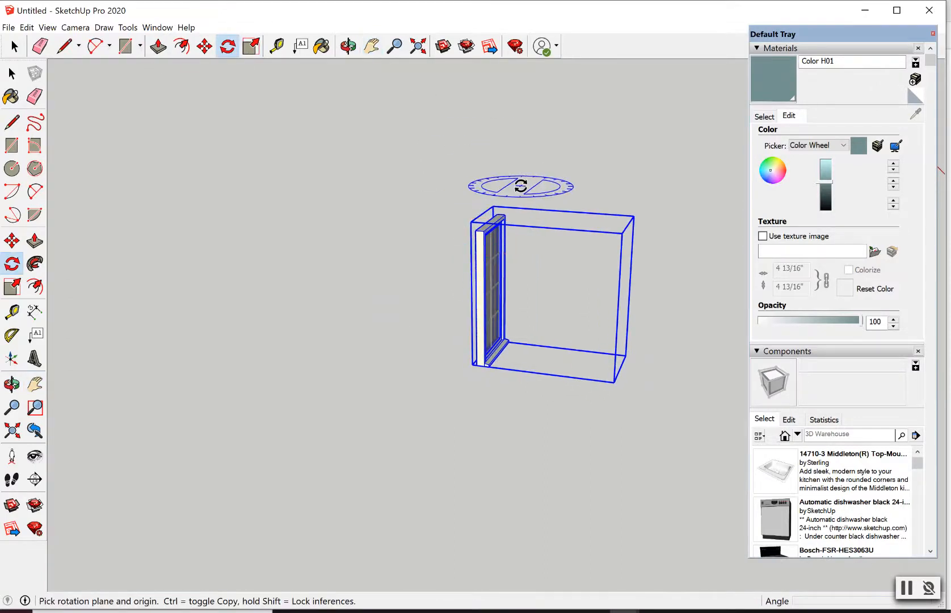
drag(521, 186, 532, 173)
click(561, 148)
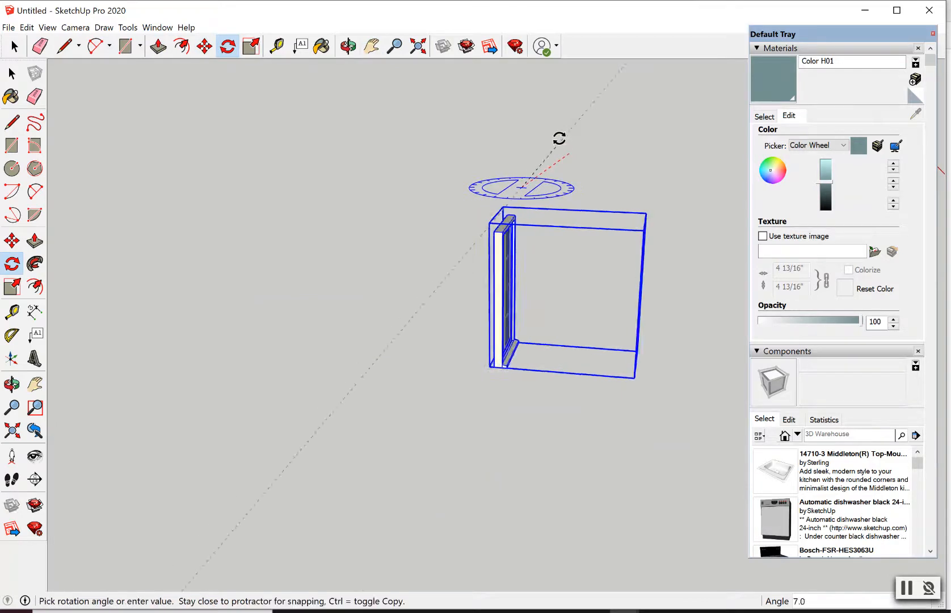
click(461, 178)
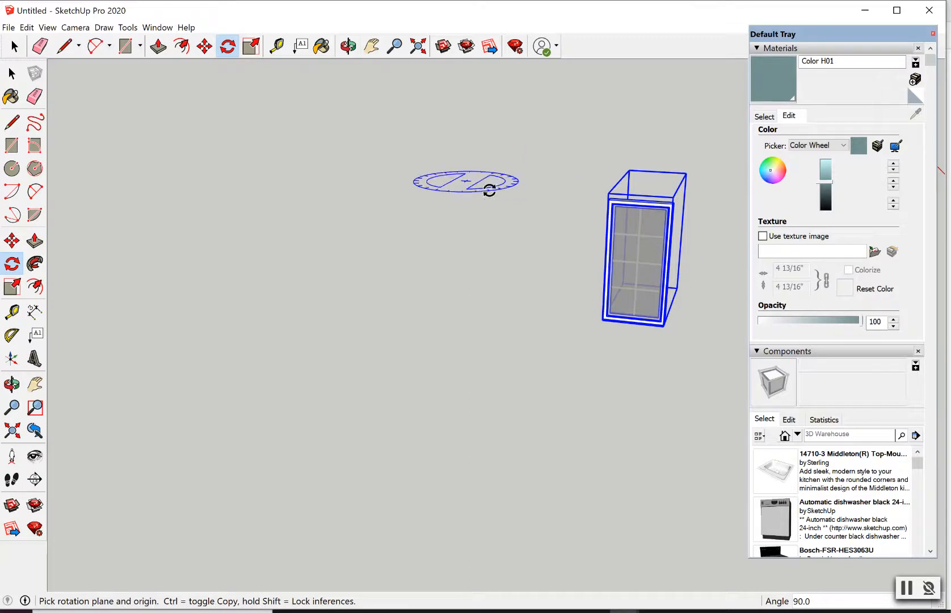
- Move the casement window by its front top corner about 43' 10 3/4" onto the top corner of the opening above the sink
scroll(452, 178, down, 2)
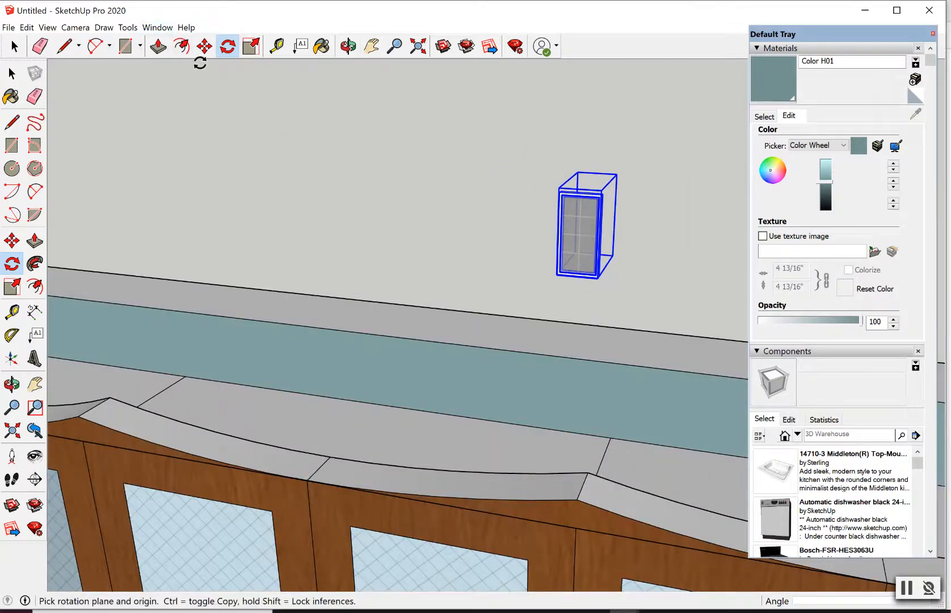
click(204, 47)
scroll(554, 206, up, 5)
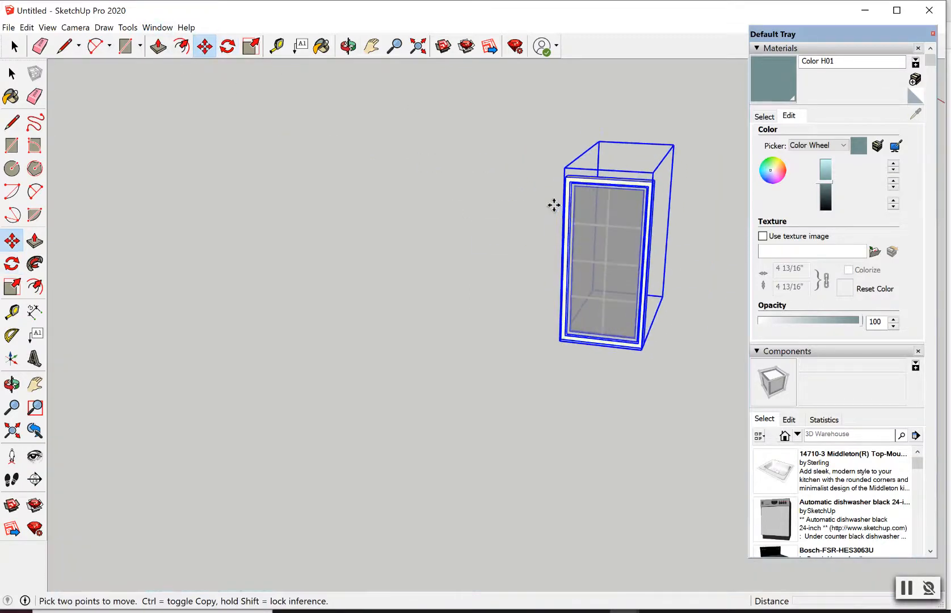
scroll(564, 171, up, 2)
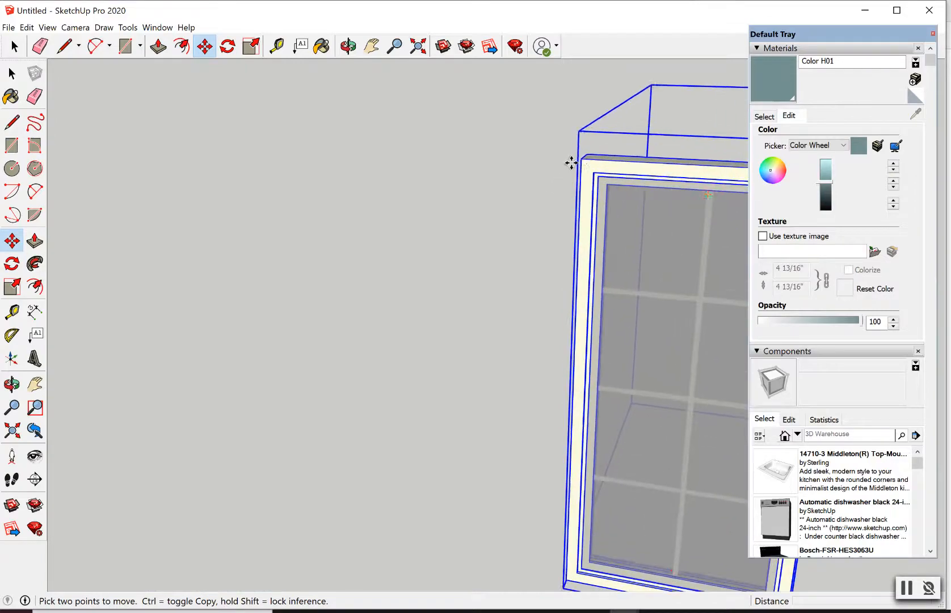
scroll(574, 163, up, 2)
click(583, 159)
scroll(584, 162, down, 10)
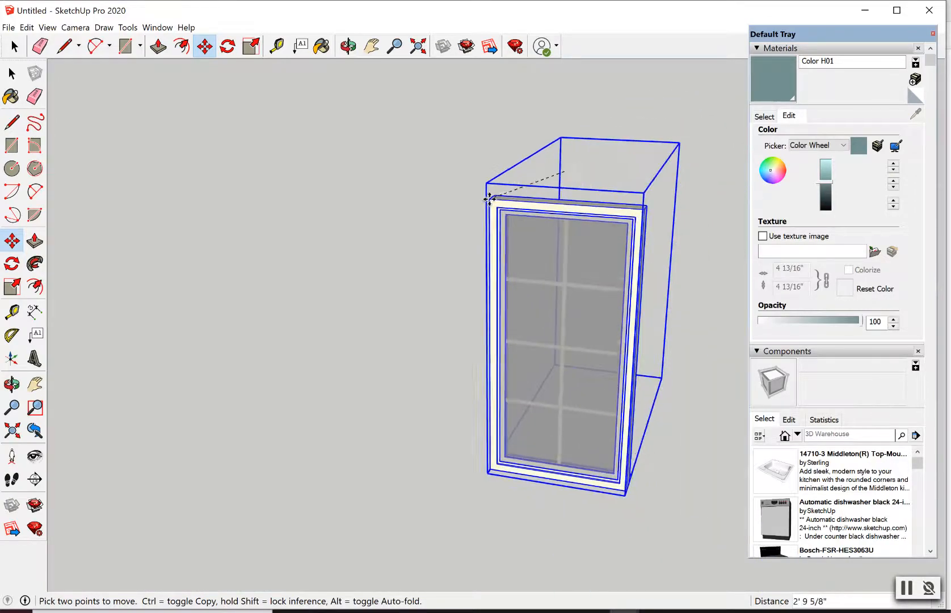
scroll(324, 267, up, 6)
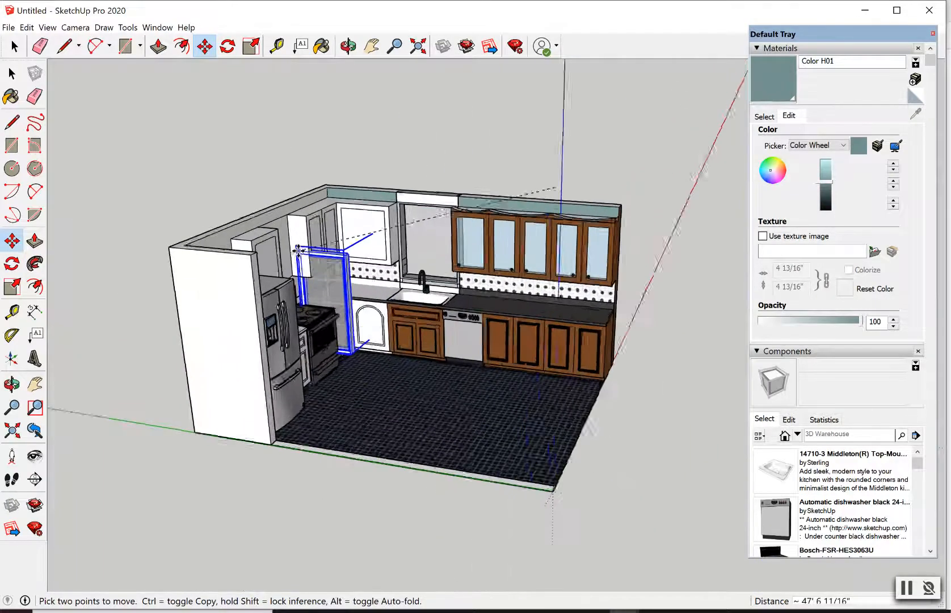
scroll(485, 189, up, 2)
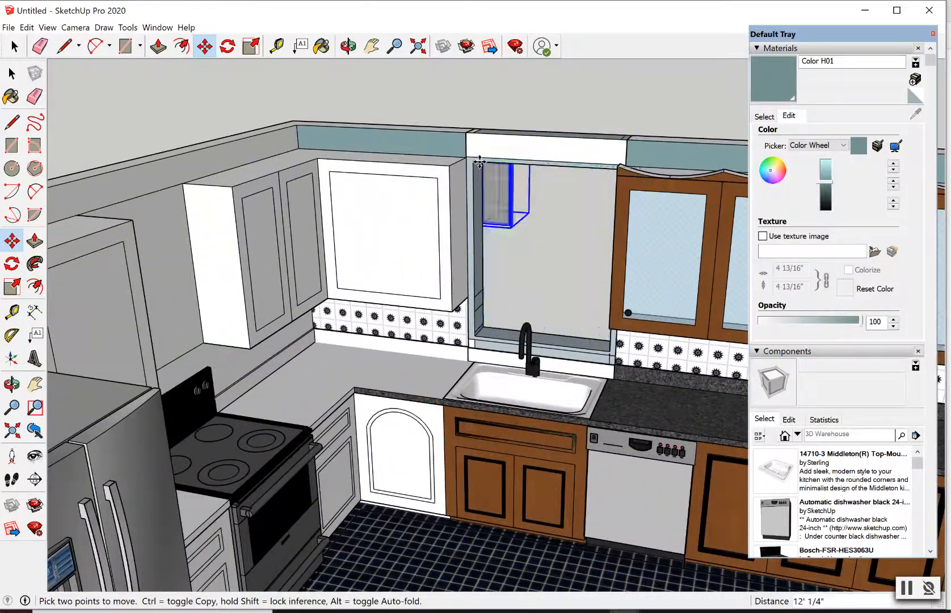
click(474, 163)
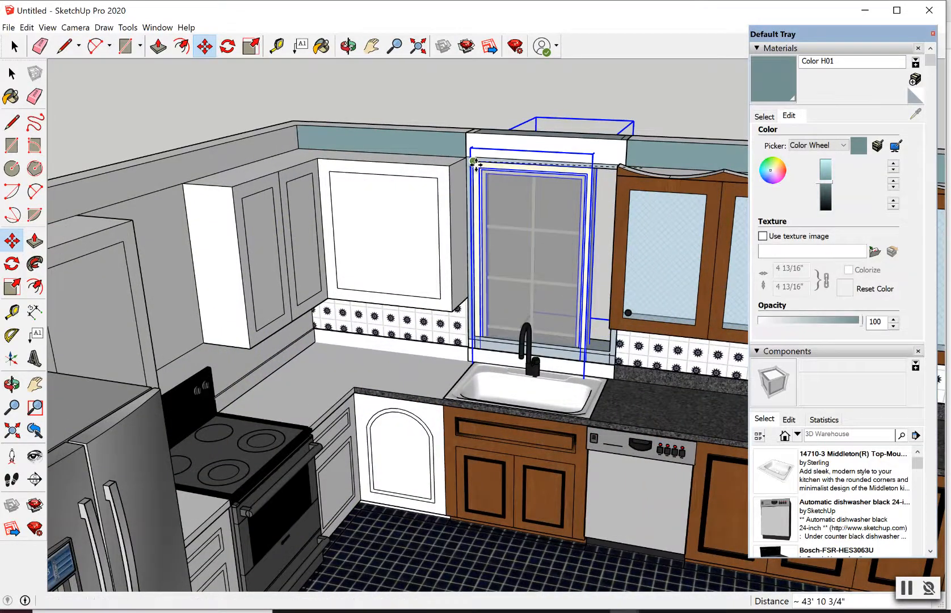
- Move the casement window by its front bottom corner about 5' 7 5/16" onto the opening's bottom corner nearest the stove
click(250, 46)
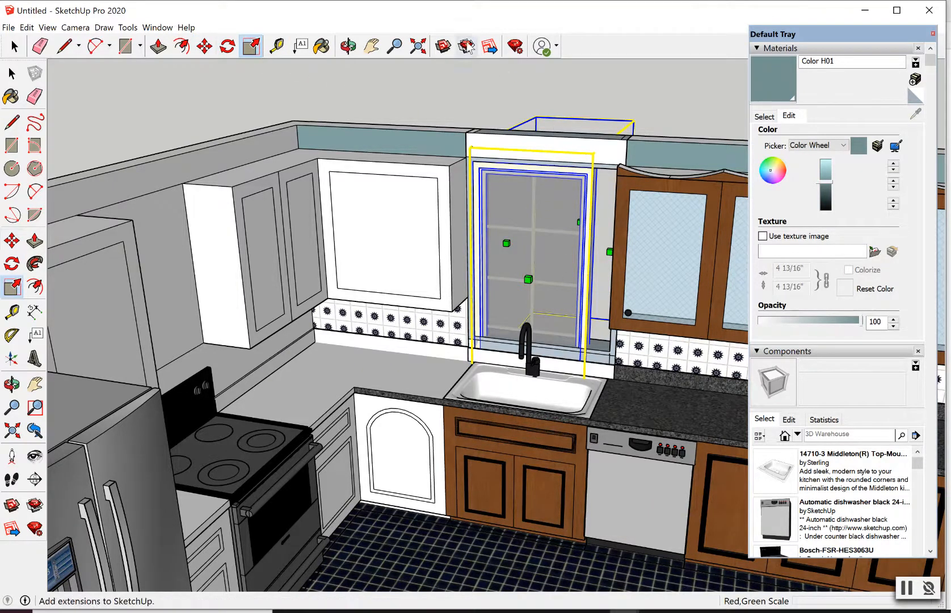
click(345, 54)
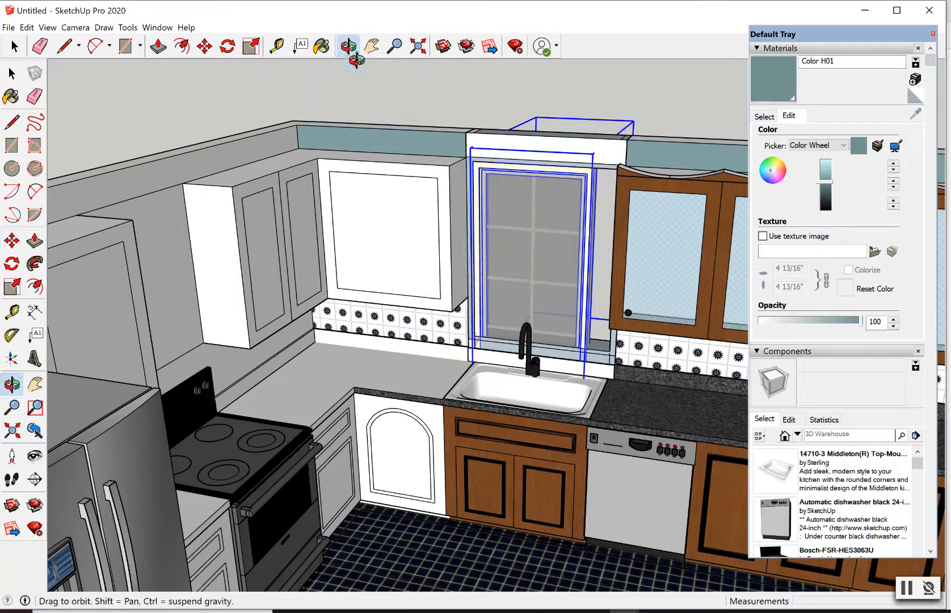
drag(577, 246, 689, 203)
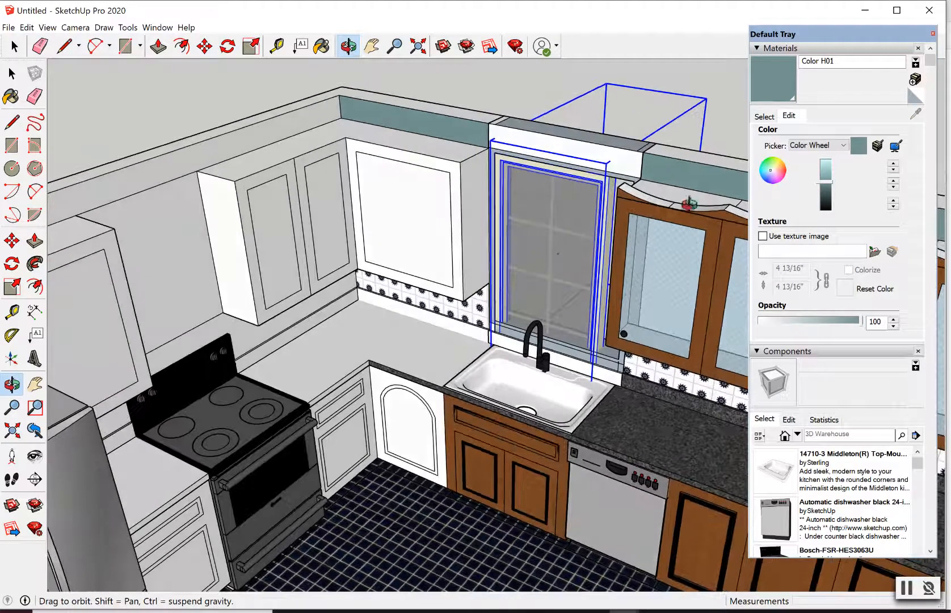
drag(576, 233, 534, 215)
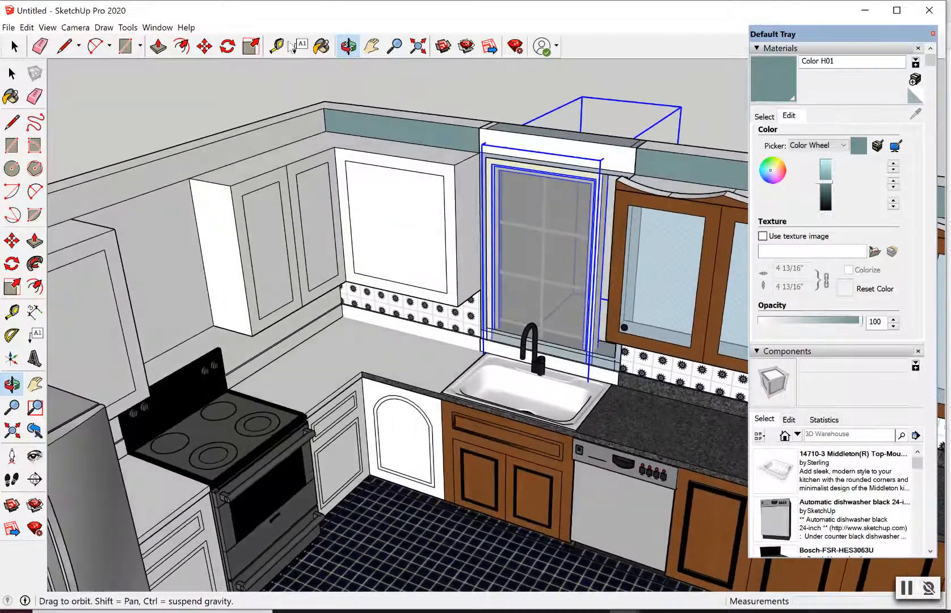
click(204, 46)
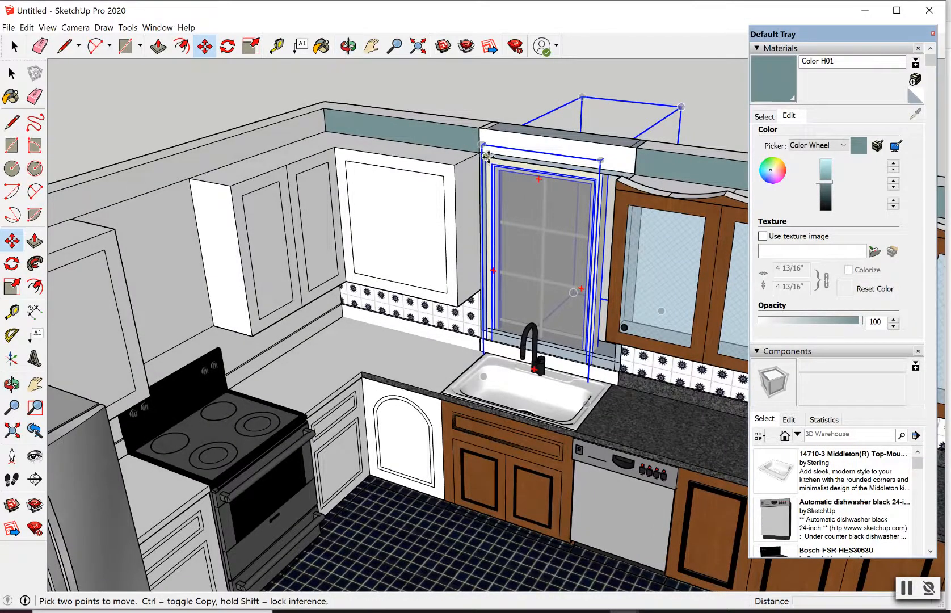
click(488, 141)
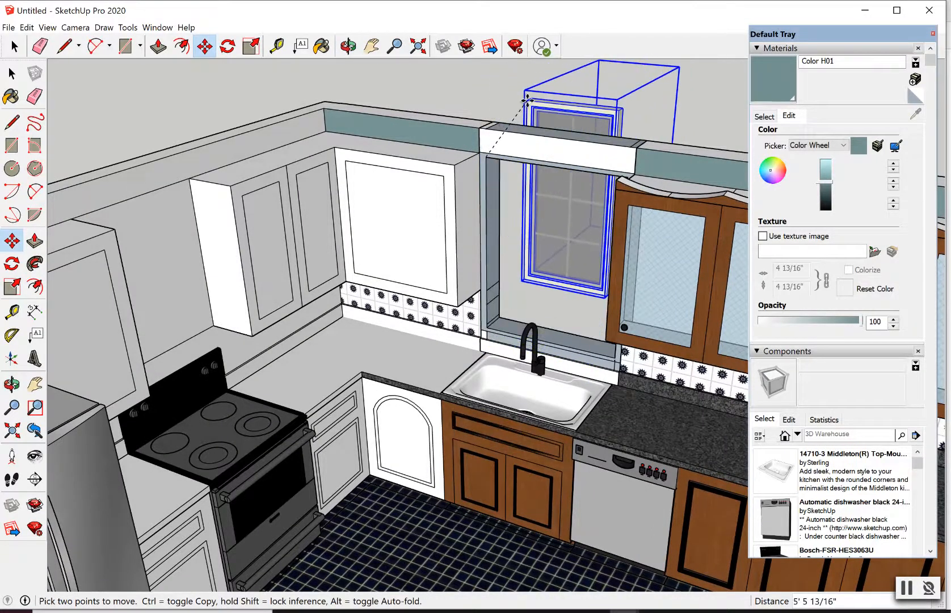
scroll(510, 290, up, 5)
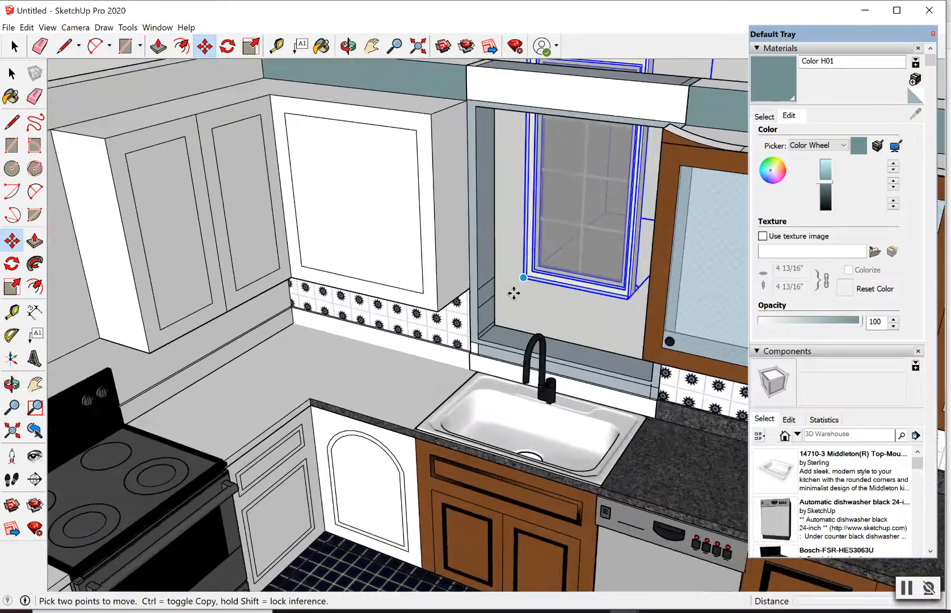
scroll(514, 293, up, 3)
click(541, 261)
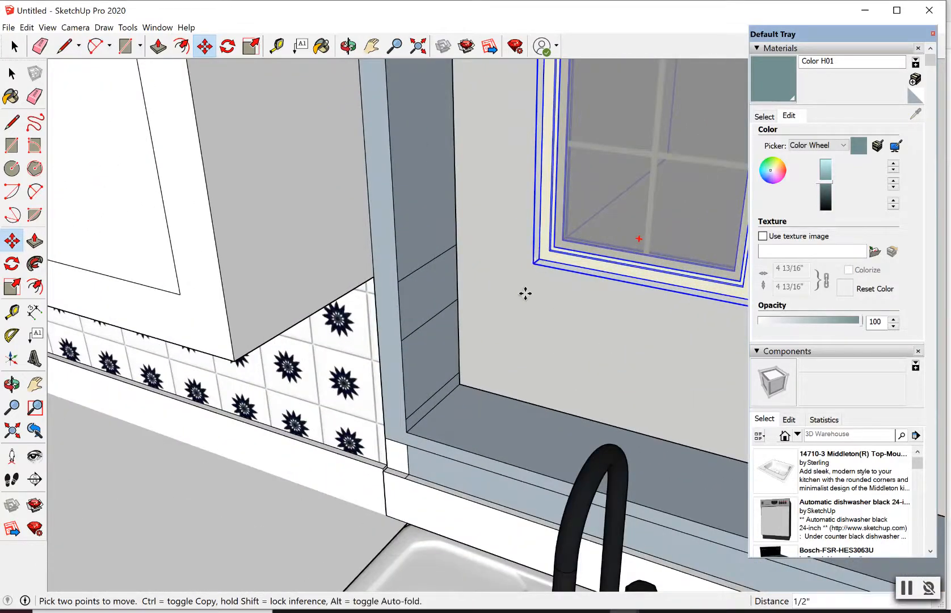
click(407, 433)
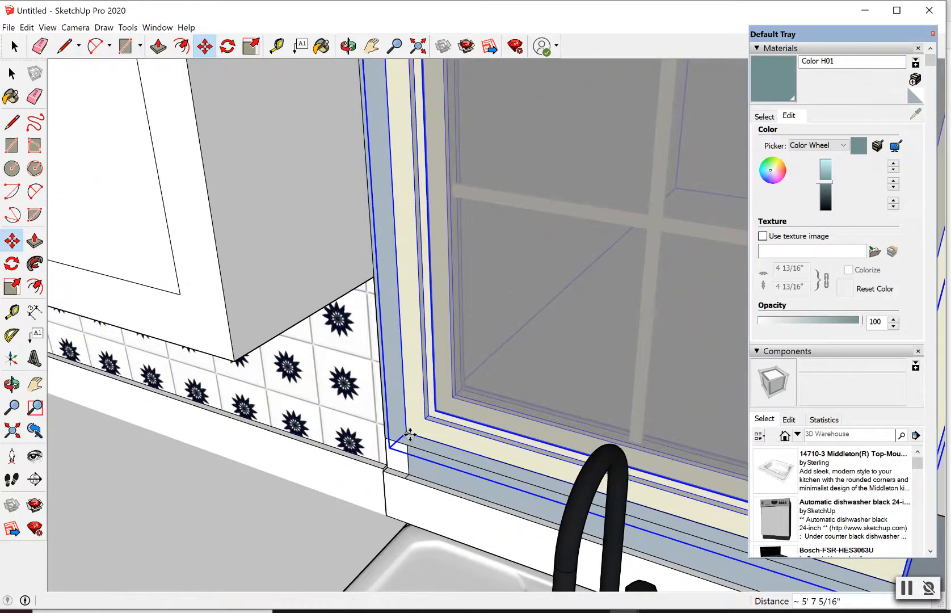
- Try to widen the casement window along the sink wall with Scale, using the side face nearest the glass-door cabinets
scroll(407, 433, down, 6)
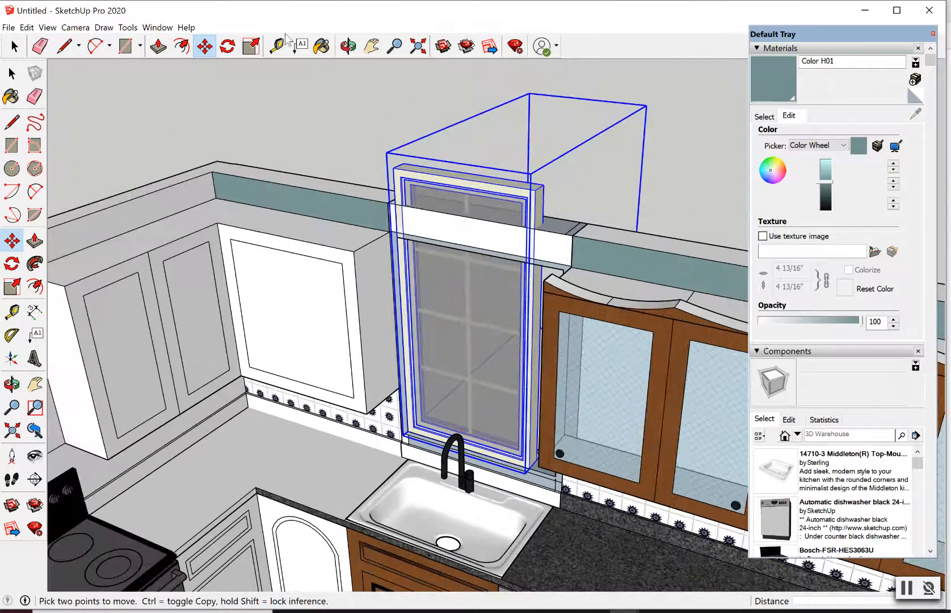
click(251, 46)
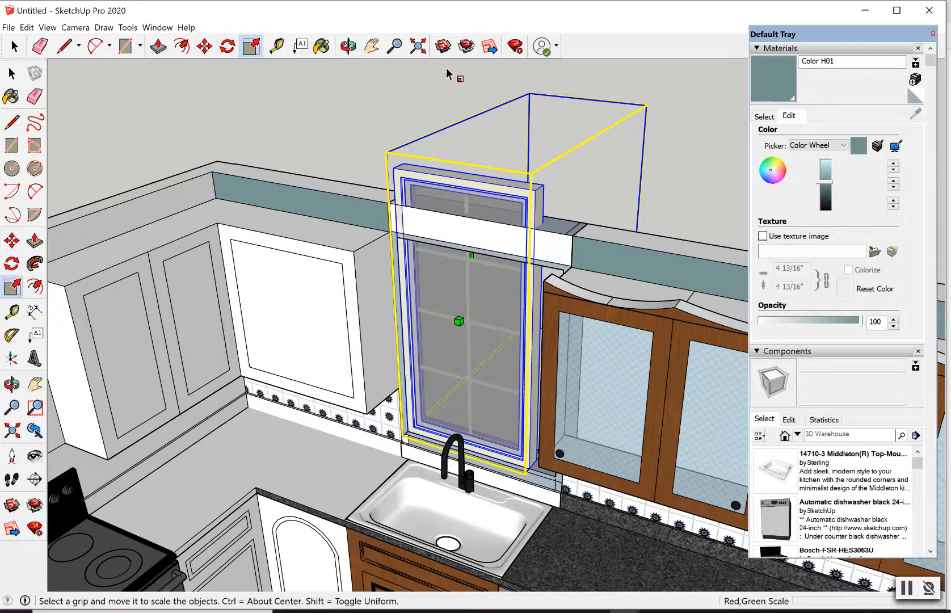
click(347, 46)
drag(573, 186, 715, 224)
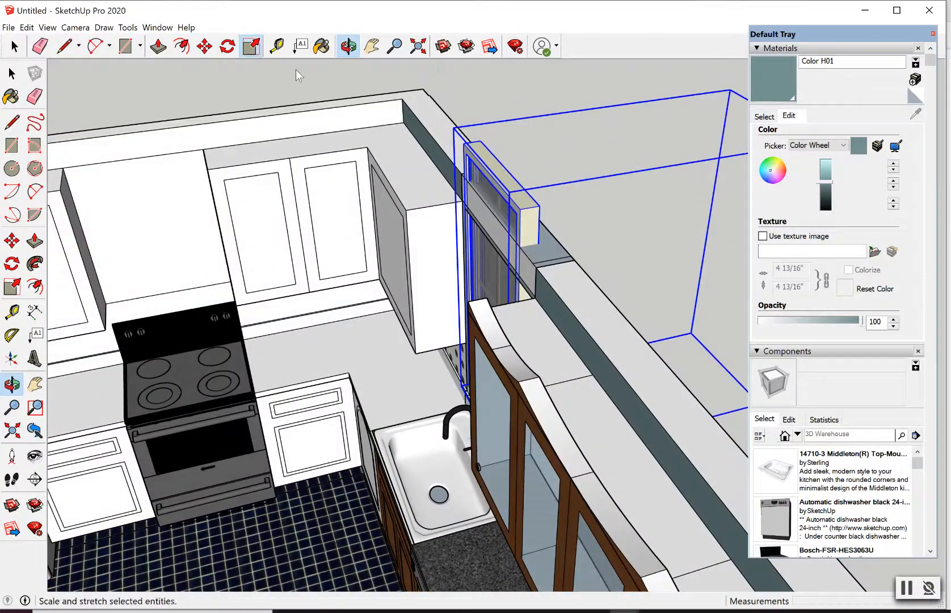
scroll(635, 278, down, 8)
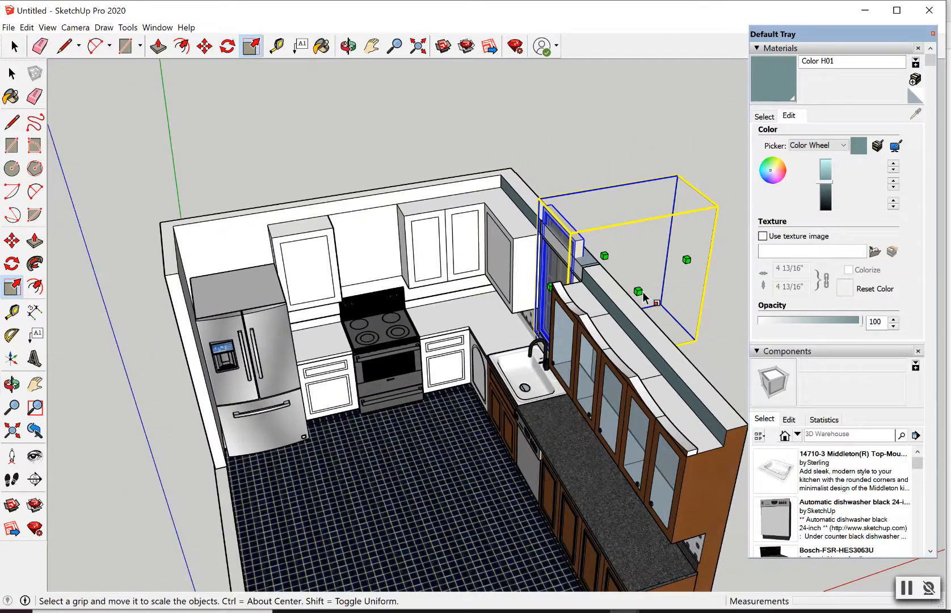
drag(639, 292, 646, 301)
- Try to scale the casement window's width along the red axis by 1.23 toward the opening's stove side
click(349, 45)
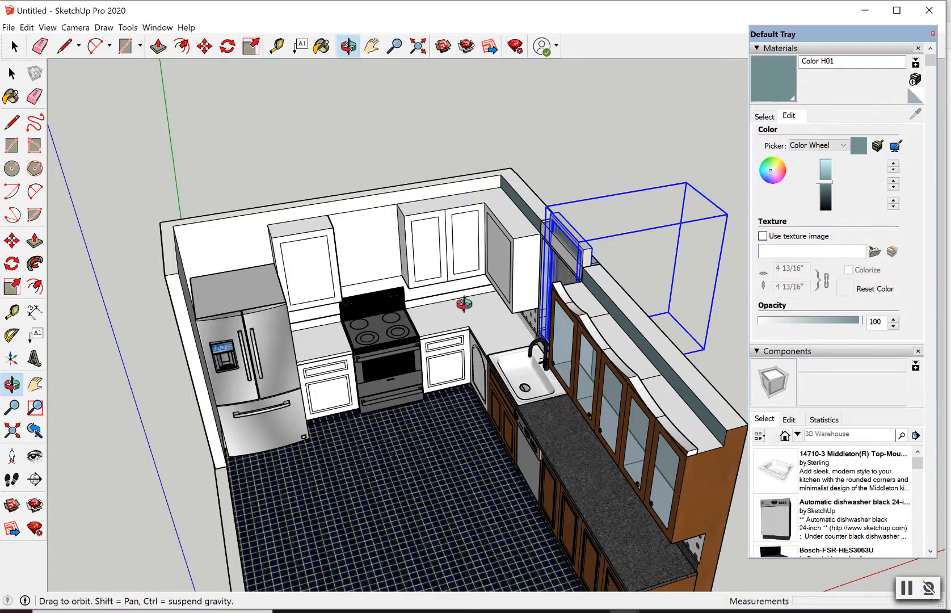
drag(452, 313, 507, 214)
scroll(507, 215, up, 3)
scroll(522, 261, up, 3)
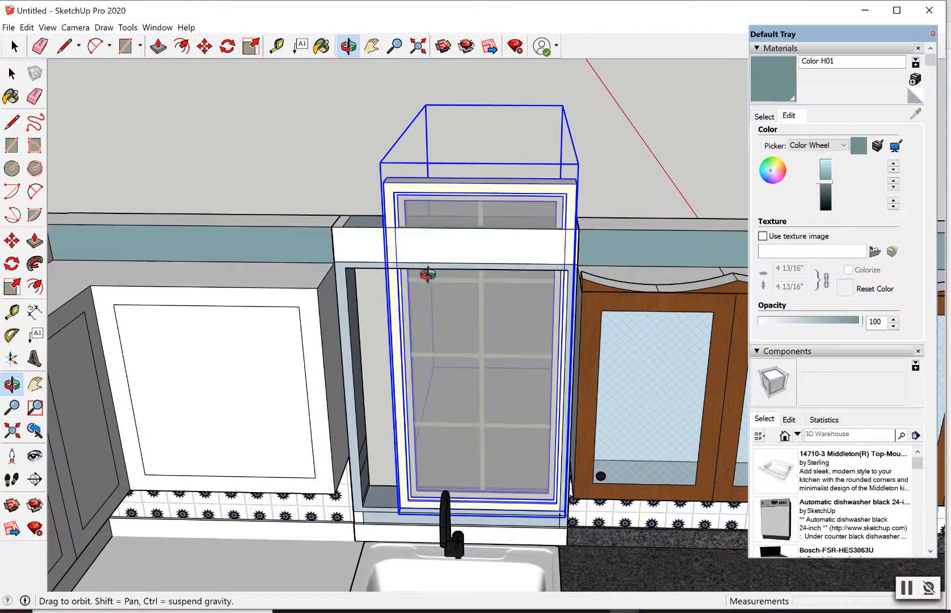
click(251, 45)
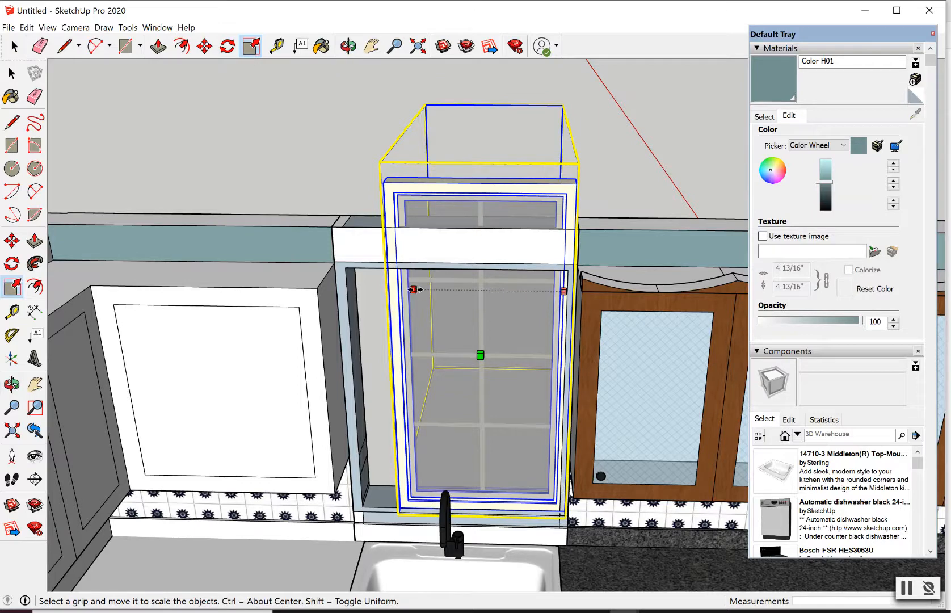
drag(413, 291, 379, 288)
key(Escape)
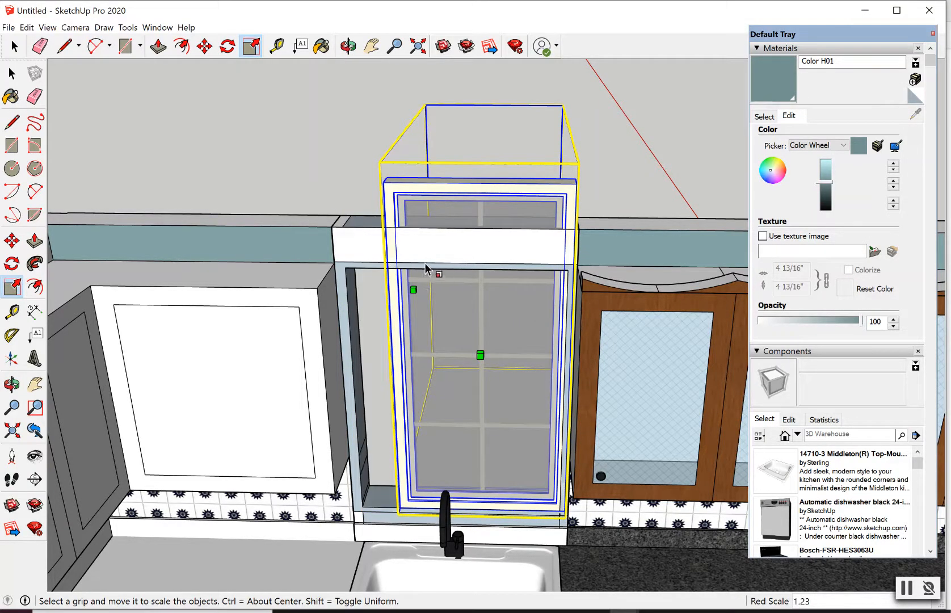
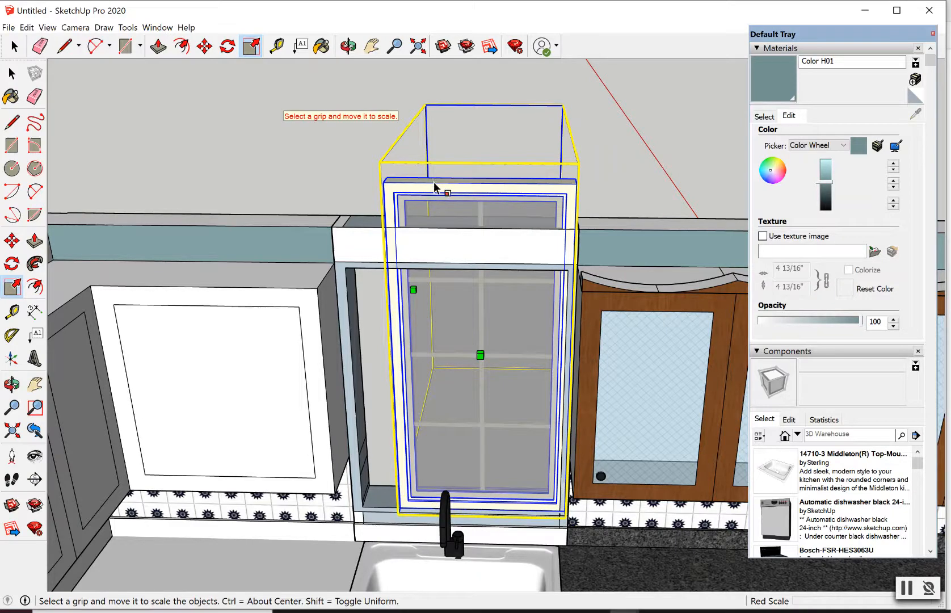
- Replace the casement window with ONTWERPSTUDIO's 3D Window from 3D Warehouse, placing it on the white trim above the opening
key(Delete)
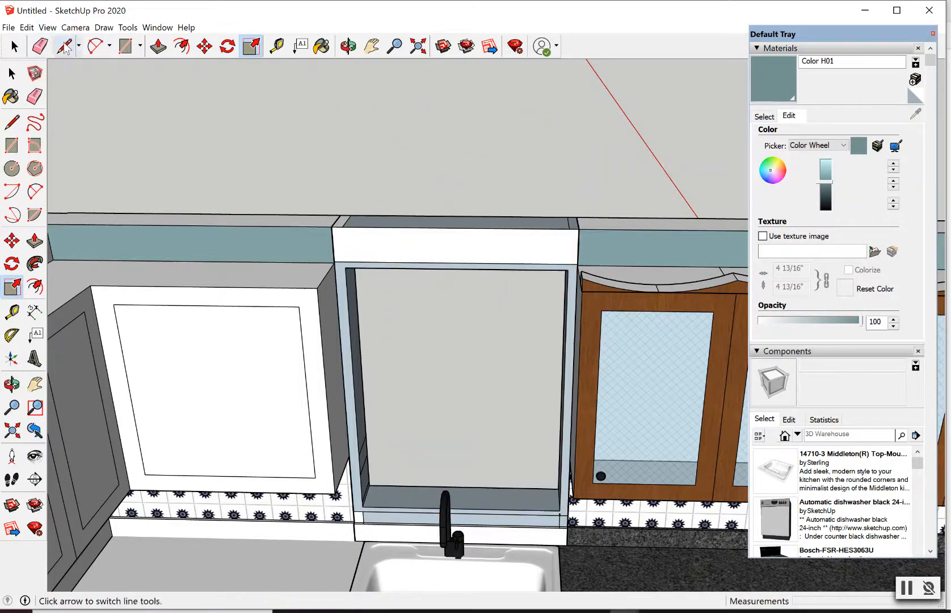
click(158, 28)
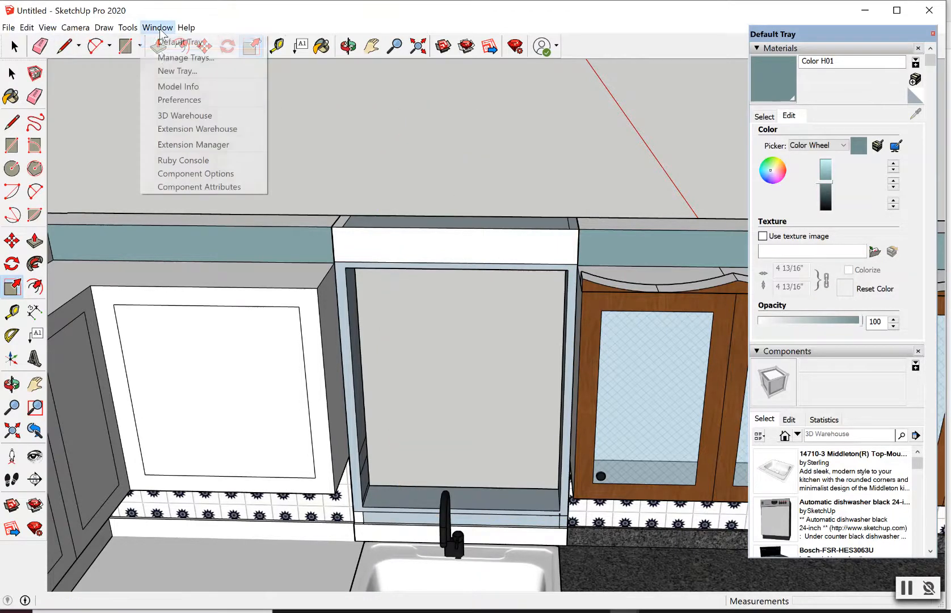
click(175, 117)
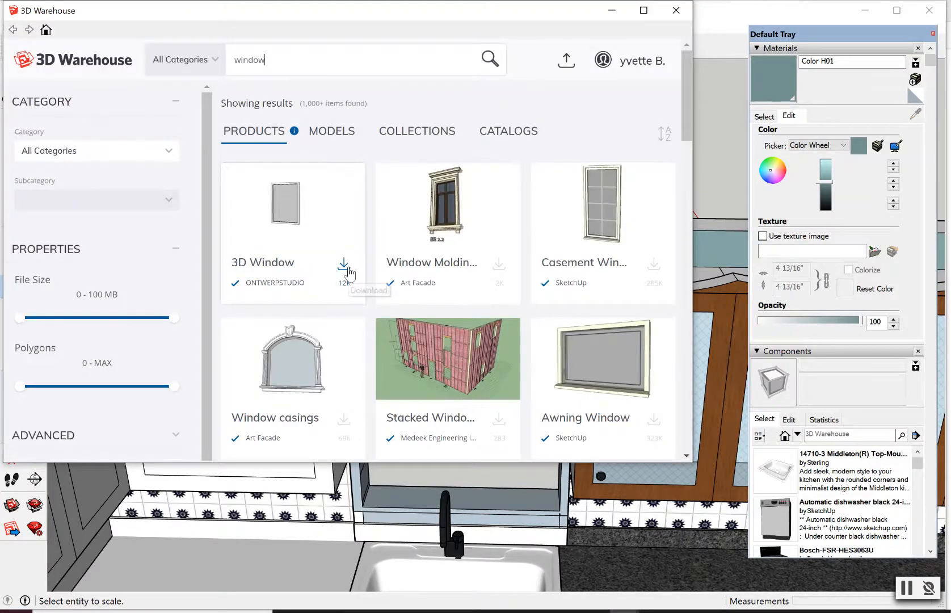
click(347, 268)
click(299, 269)
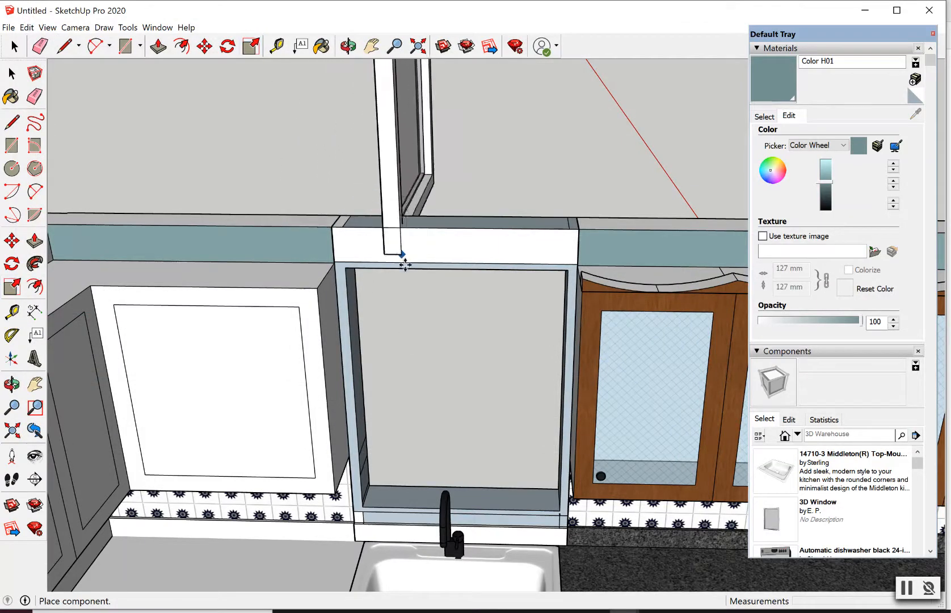
click(412, 235)
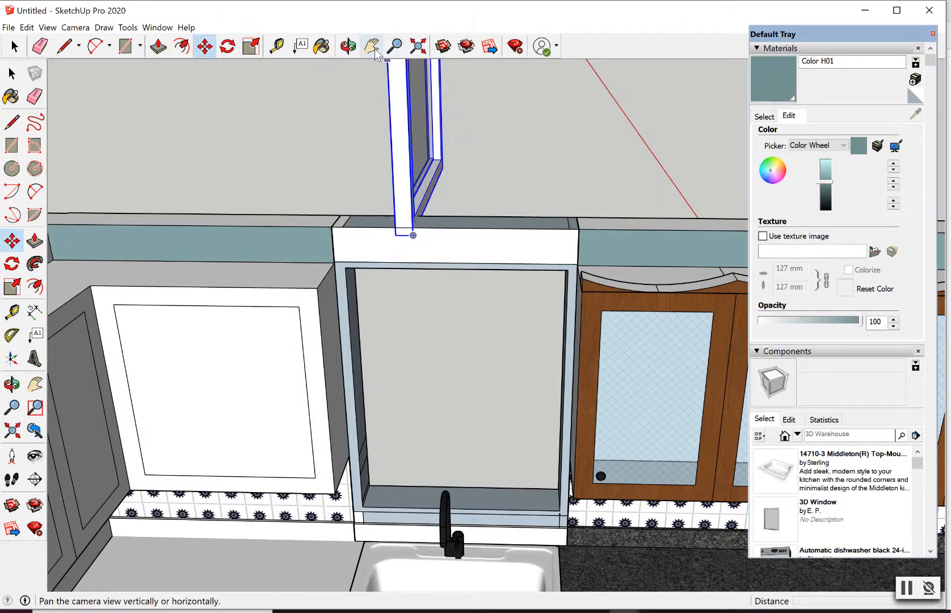
- Scale the new window's height along the blue axis to 0.80, keeping its bottom edge fixed
click(348, 46)
drag(433, 321, 427, 266)
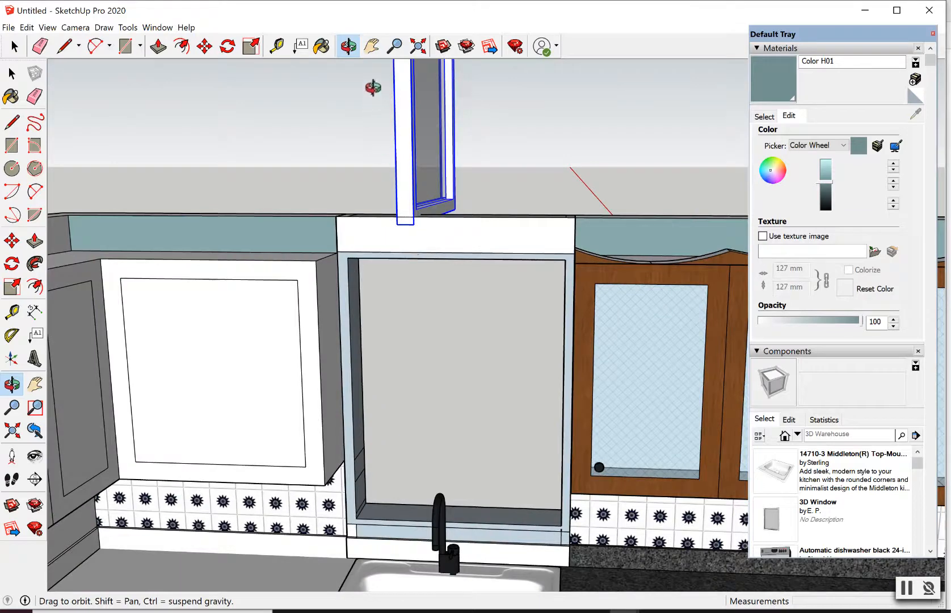
click(372, 46)
drag(372, 119, 360, 301)
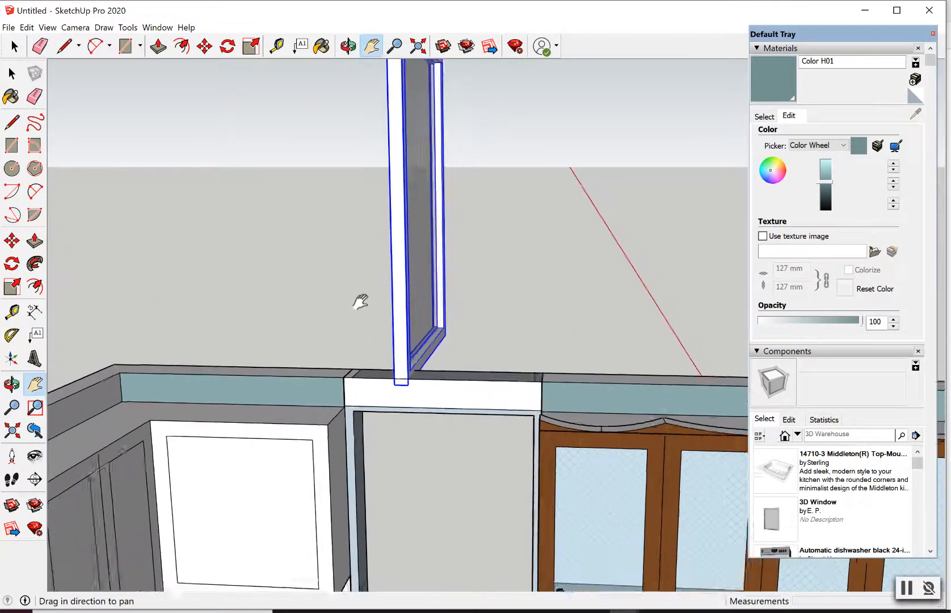
scroll(361, 301, down, 3)
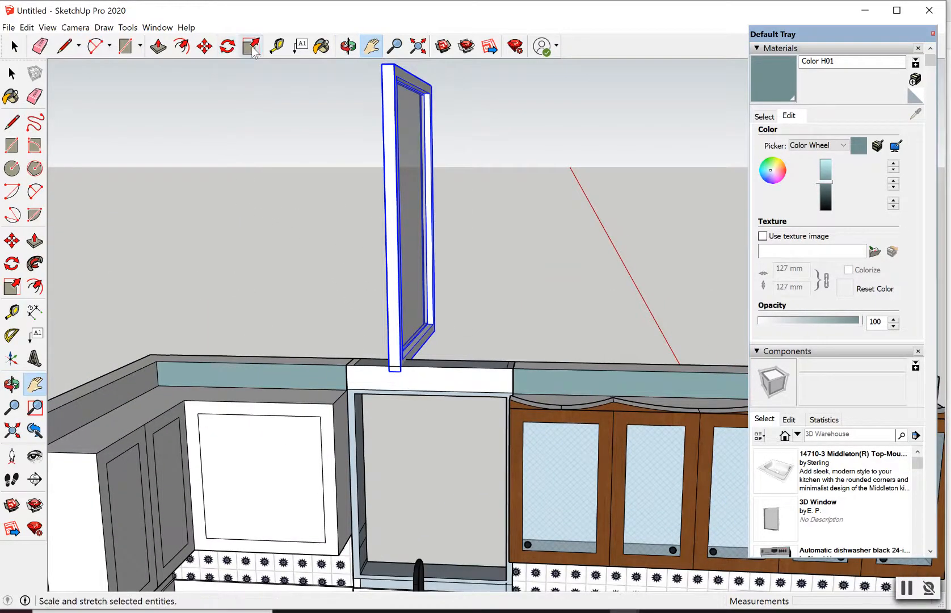
click(253, 49)
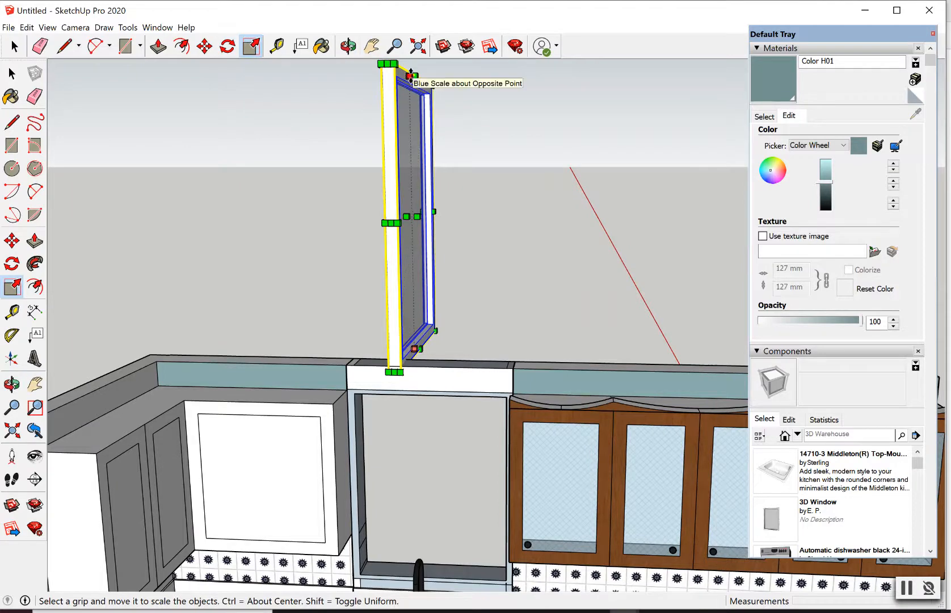
drag(410, 75, 411, 136)
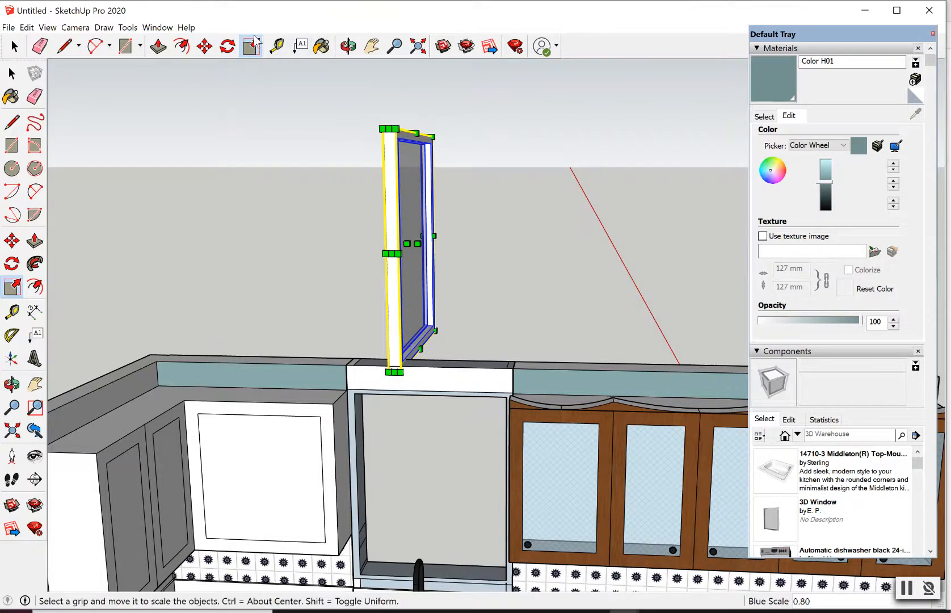
- Rotate the 3D Window 90 degrees about the vertical axis so it runs parallel to the sink wall
click(228, 46)
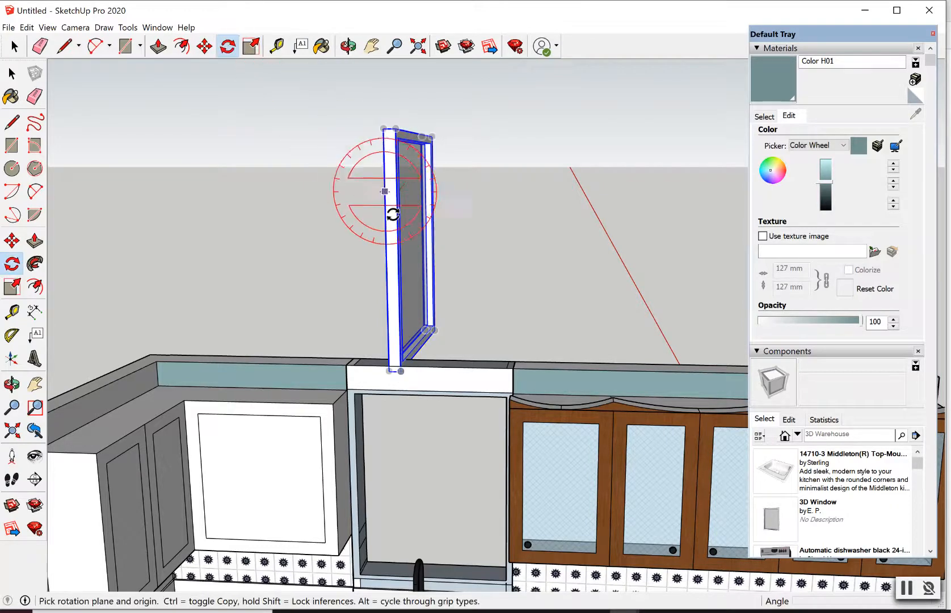
click(349, 46)
drag(390, 121, 418, 294)
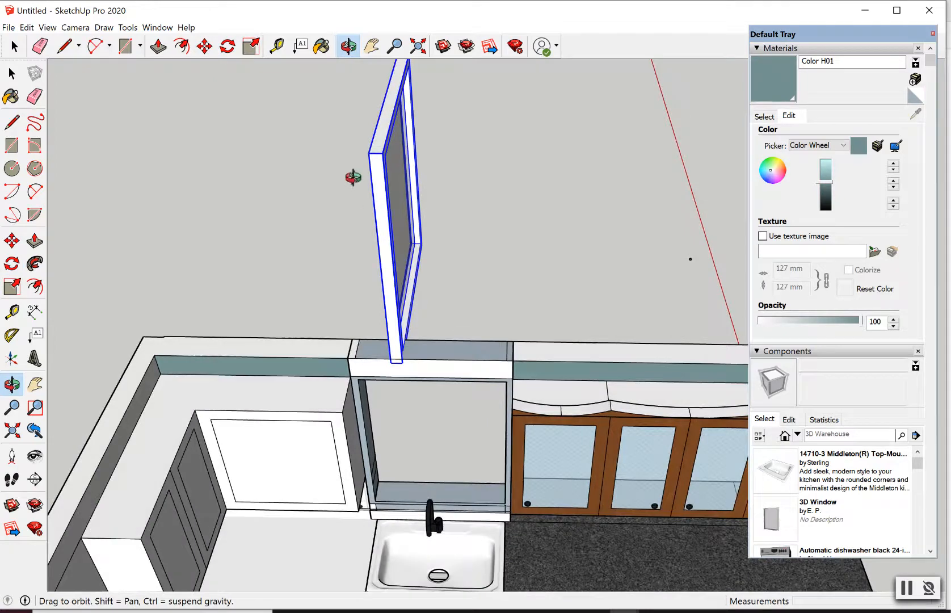
drag(344, 121, 354, 148)
click(372, 47)
drag(385, 99, 385, 205)
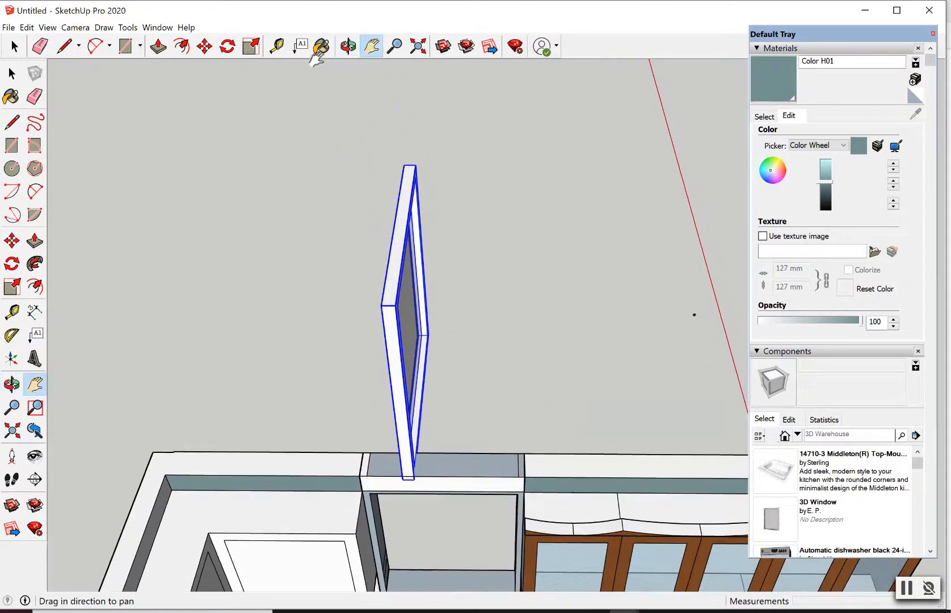
click(228, 47)
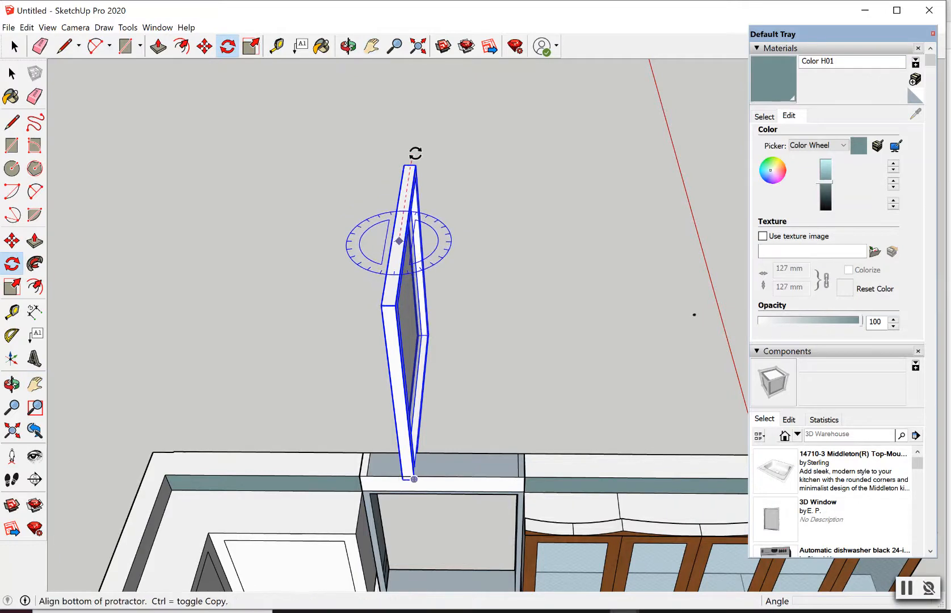
click(417, 146)
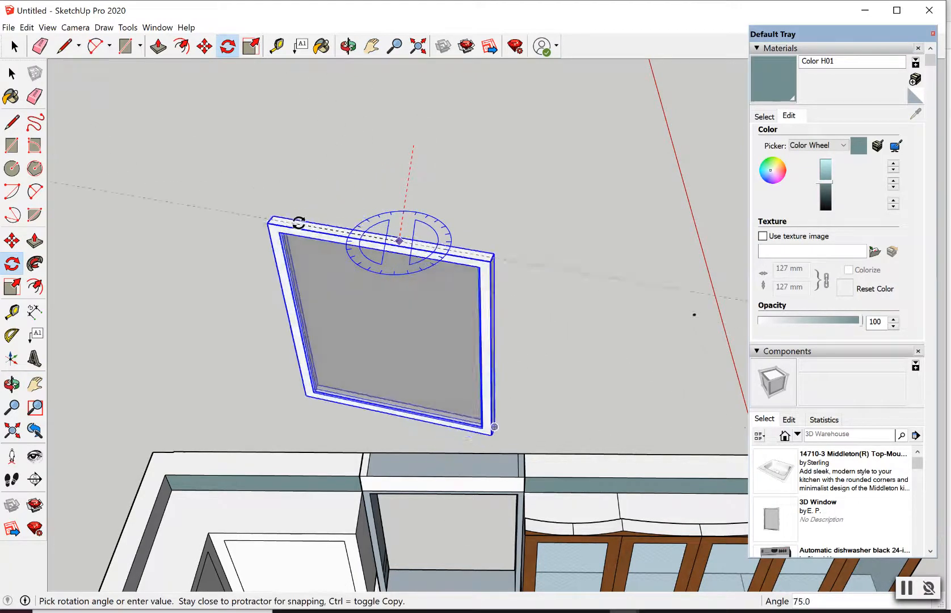
click(278, 237)
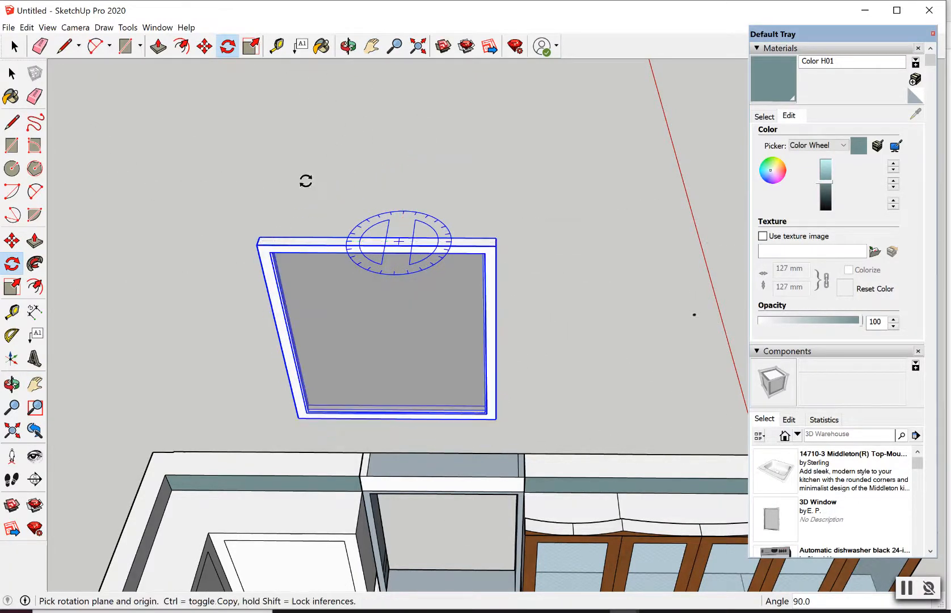
- Move the rotated window by its lower corner toward the opening's bottom corner beside the white wall cabinet
click(205, 46)
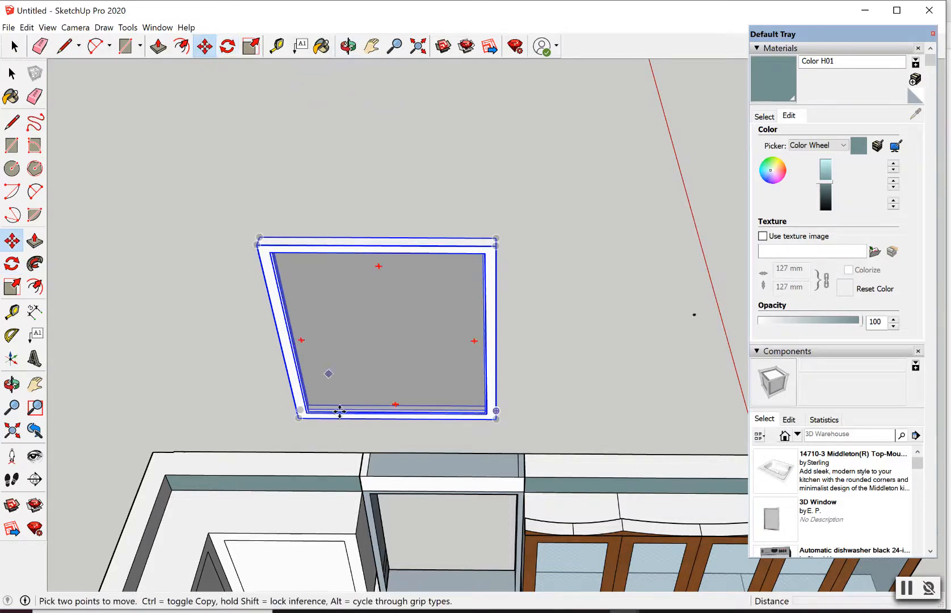
scroll(302, 468, up, 2)
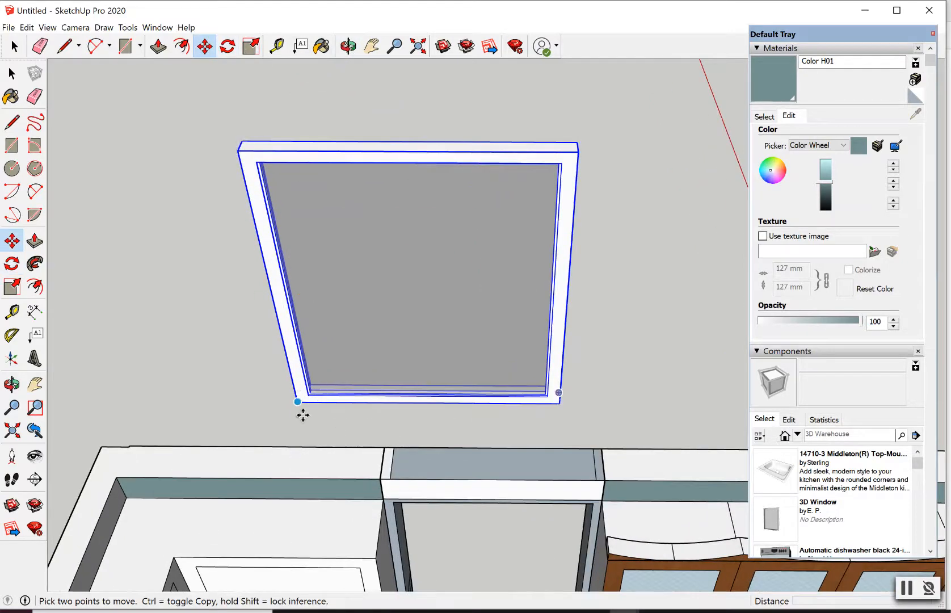
scroll(304, 415, up, 2)
click(296, 396)
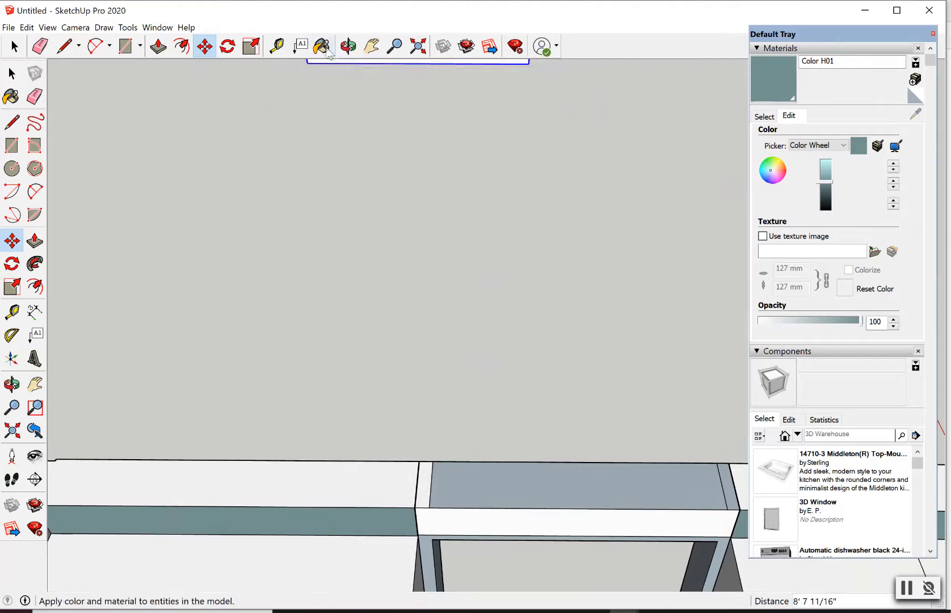
click(348, 46)
drag(369, 368, 360, 299)
right_click(360, 298)
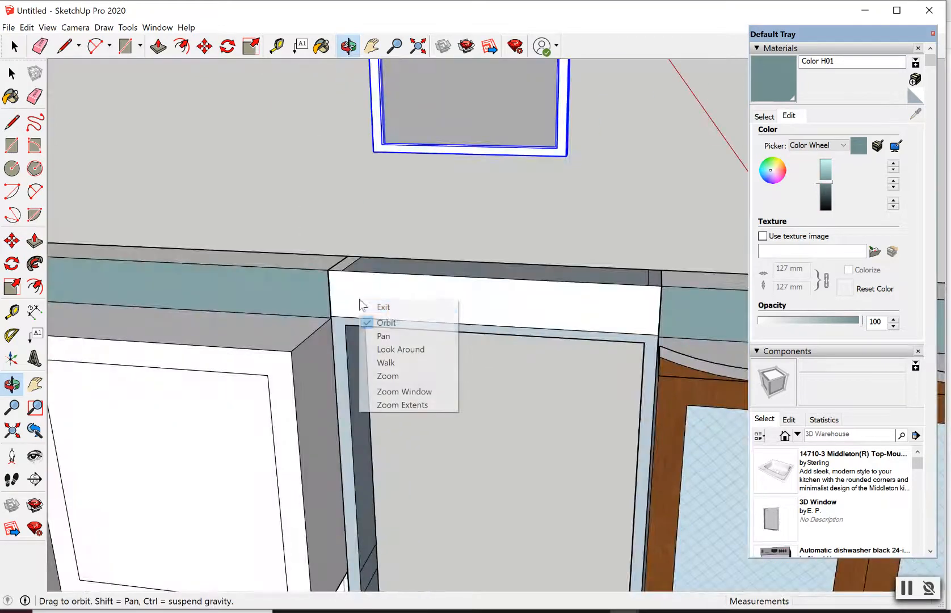
click(405, 311)
scroll(410, 345, down, 3)
scroll(420, 514, up, 2)
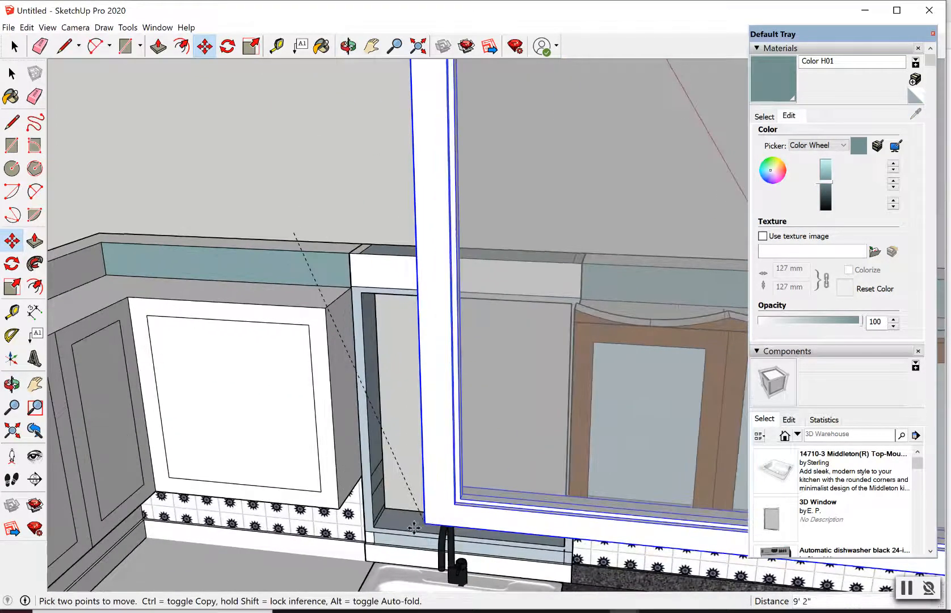
scroll(384, 532, up, 5)
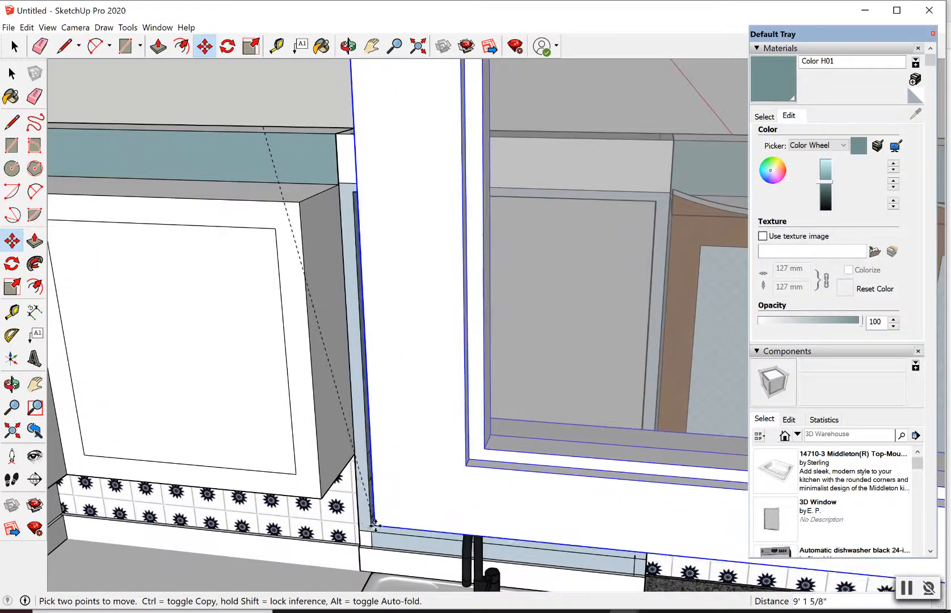
scroll(373, 528, up, 2)
scroll(374, 527, up, 1)
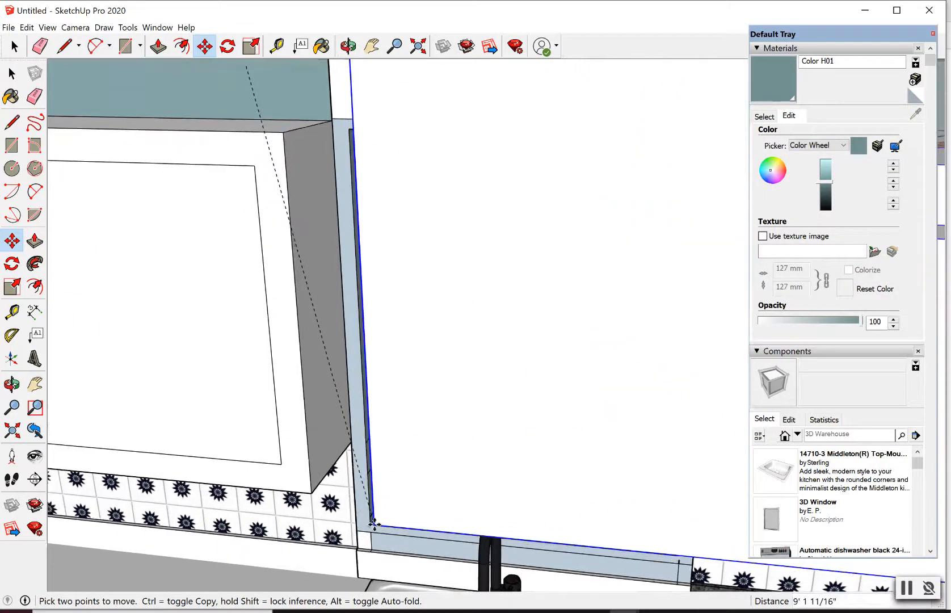
click(367, 520)
scroll(366, 520, down, 1)
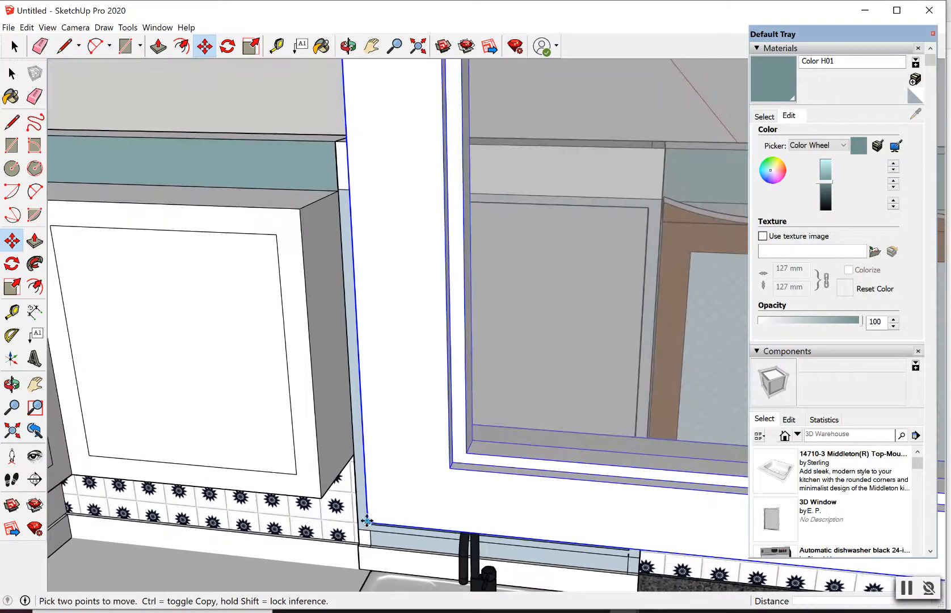
scroll(427, 538, down, 5)
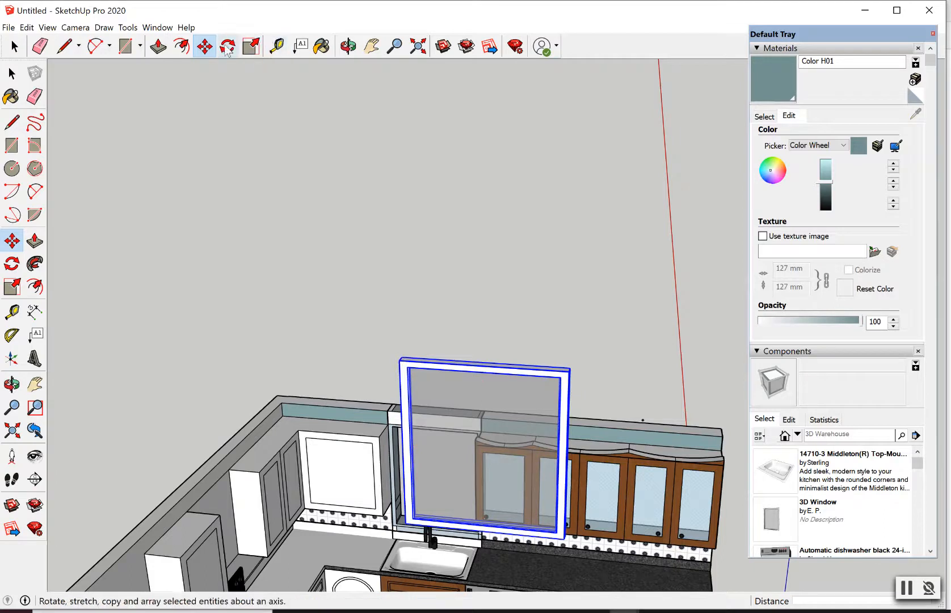
- Scale the window's width by 0.56 along the red axis and its height by about 0.67 along the blue axis
click(227, 46)
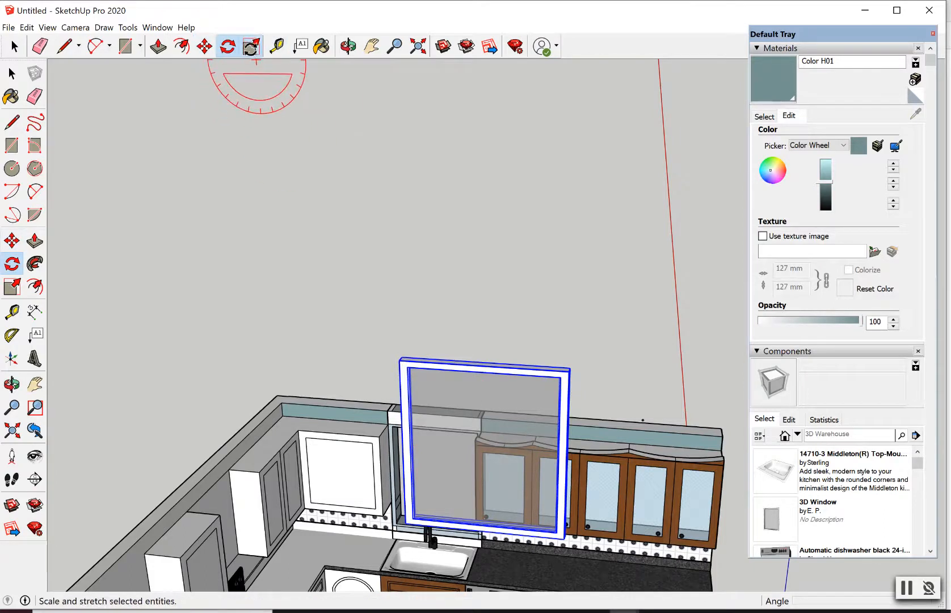
click(251, 46)
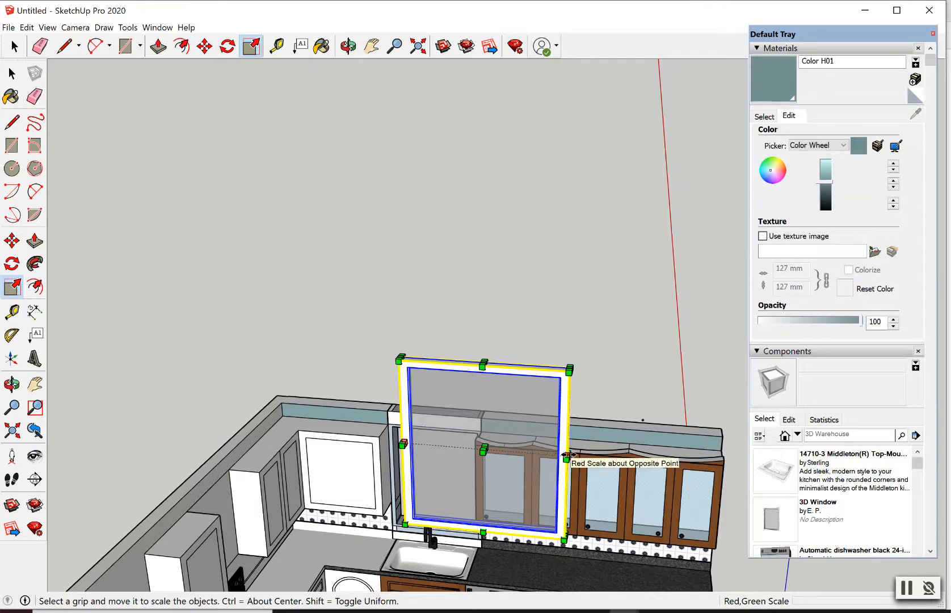
drag(566, 454, 494, 453)
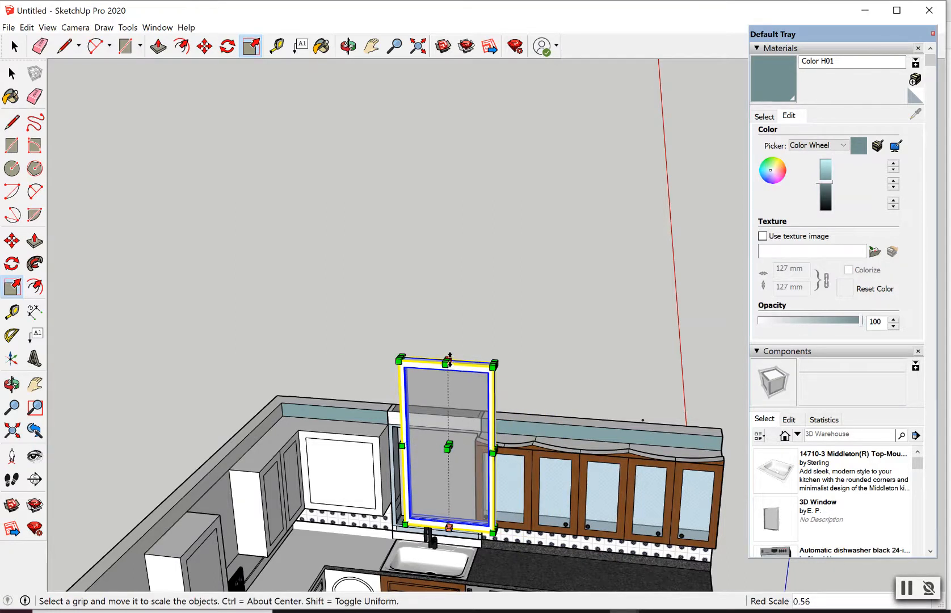
drag(449, 360, 448, 418)
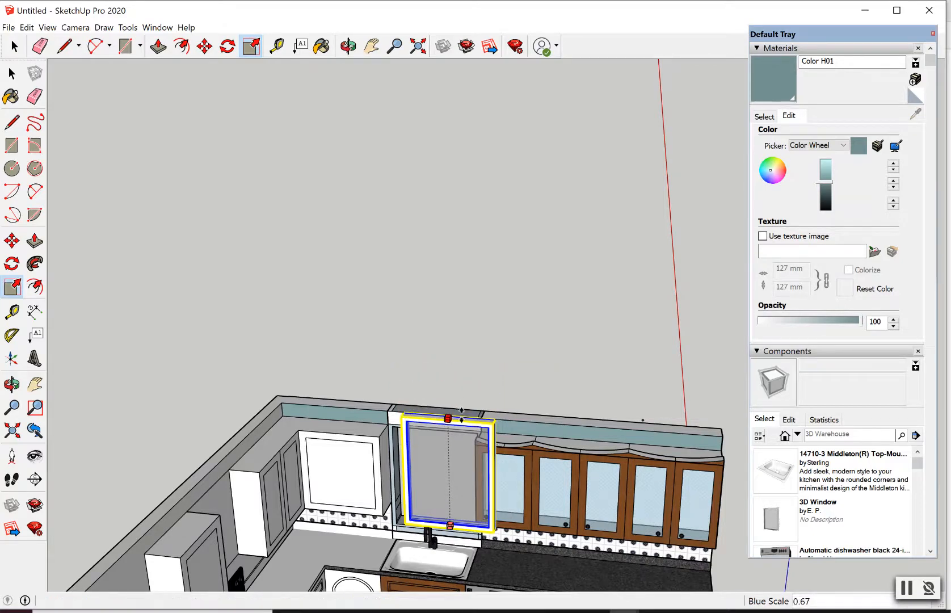
scroll(445, 510, up, 3)
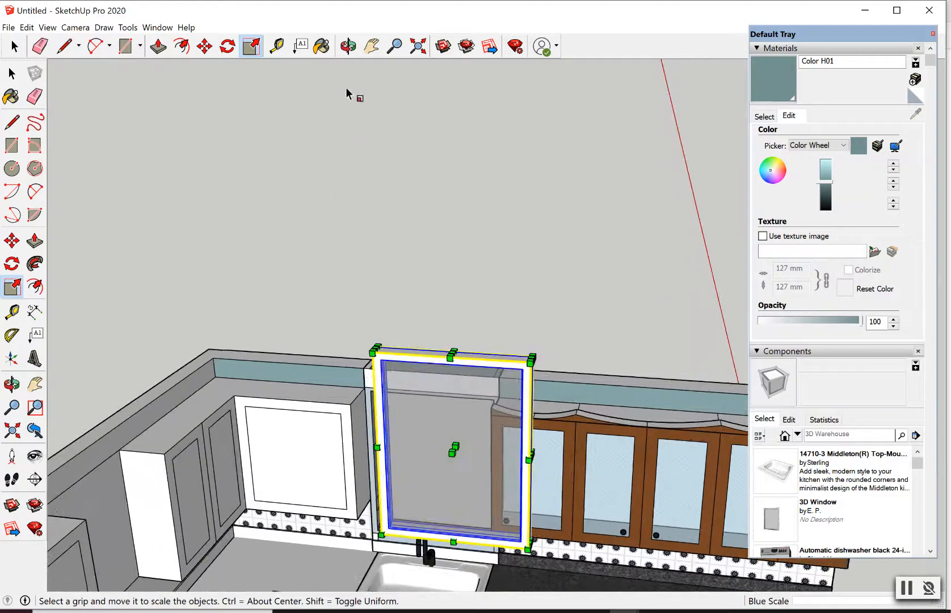
- Reposition the scaled window by its lower corner over the opening's bottom corner, then shift it about 1 1/2" more
click(349, 49)
drag(453, 558, 473, 432)
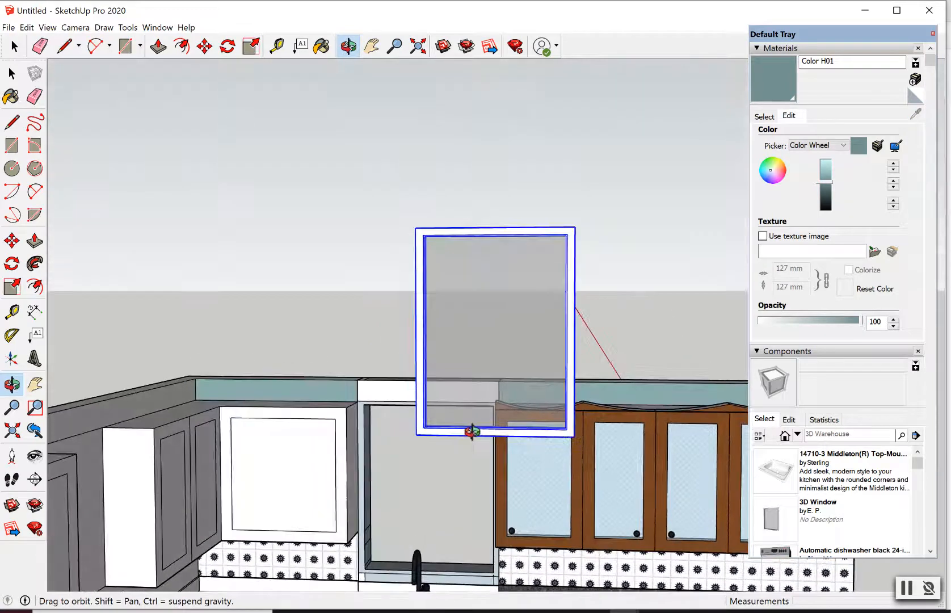
drag(476, 536, 393, 587)
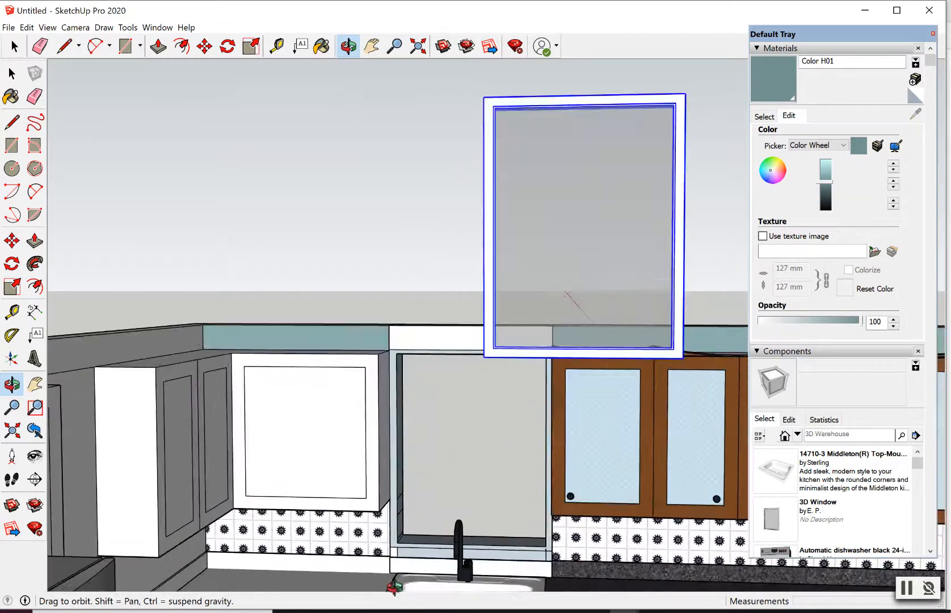
click(205, 48)
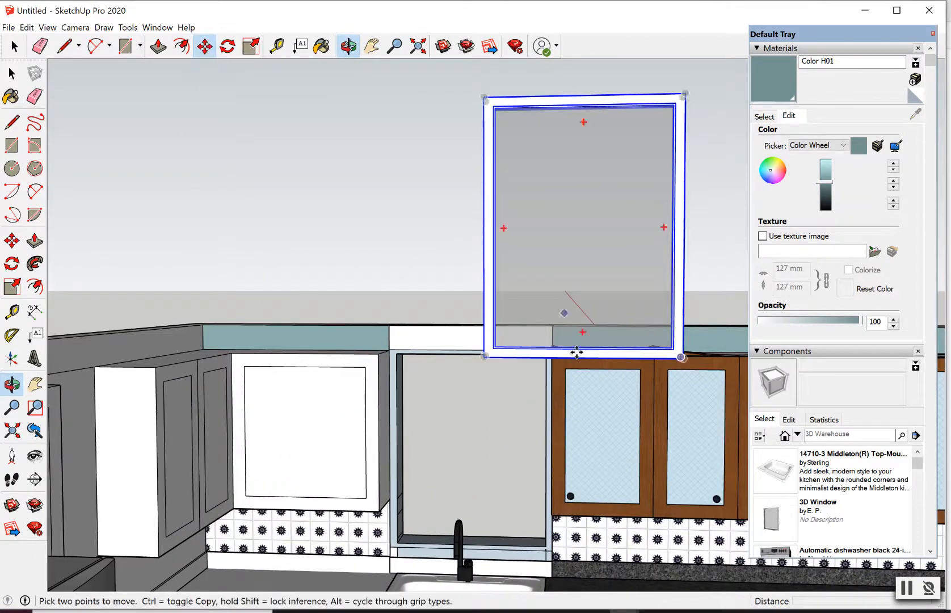
click(484, 357)
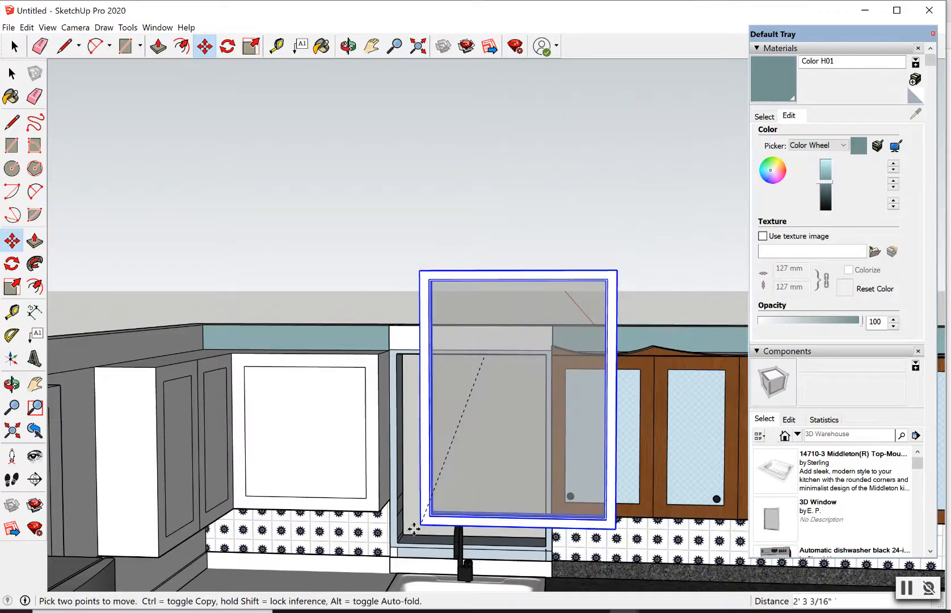
click(402, 540)
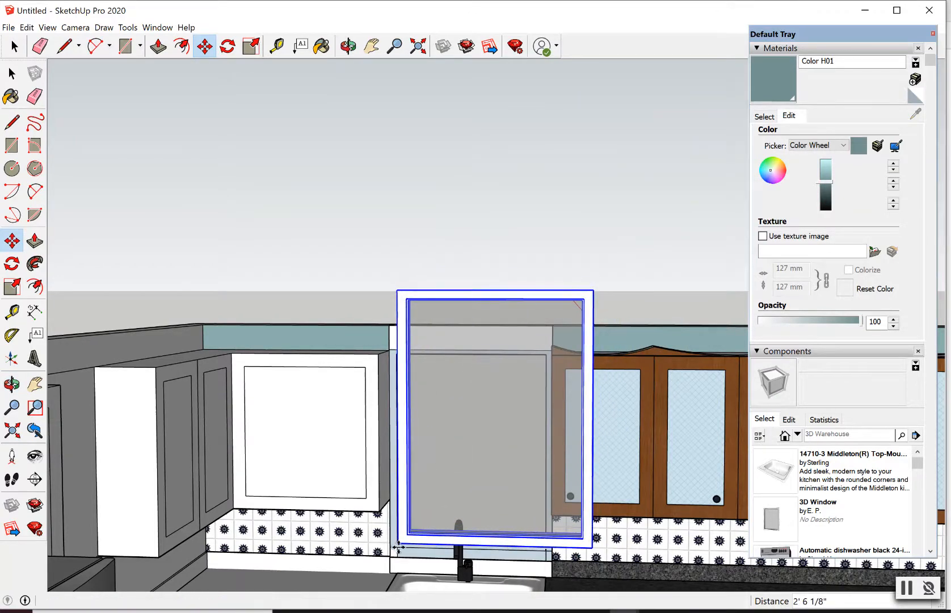
scroll(395, 577, up, 2)
scroll(396, 576, up, 3)
click(421, 487)
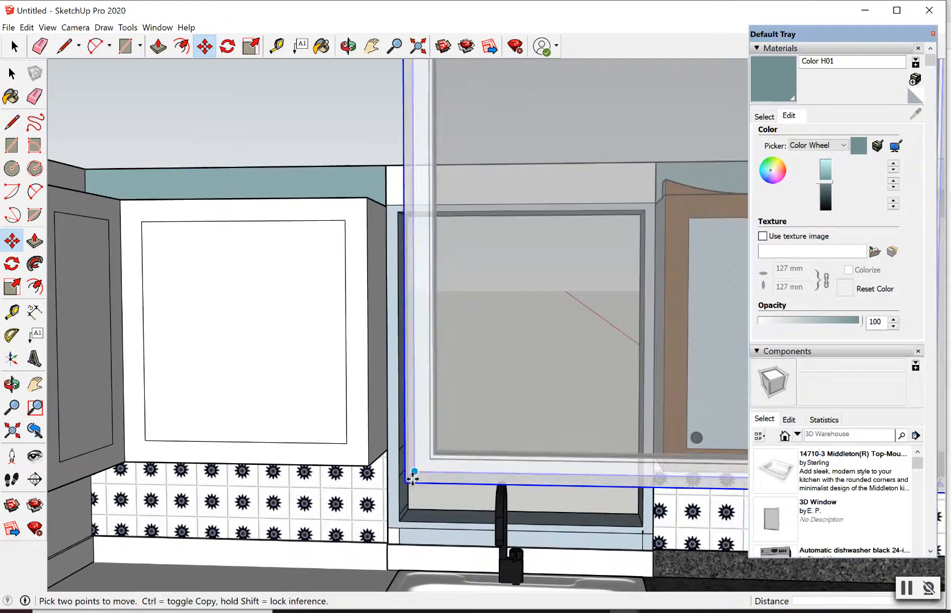
click(418, 513)
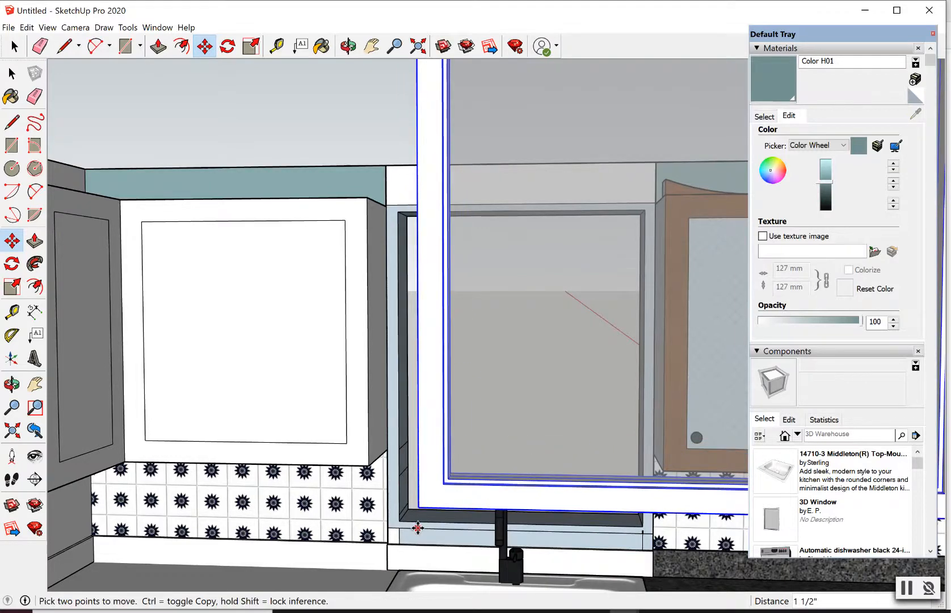
- Move the window by its lower back corner about 1' 7 7/8" to the opening's bottom corner nearest the white cabinet
scroll(416, 526, up, 4)
click(348, 46)
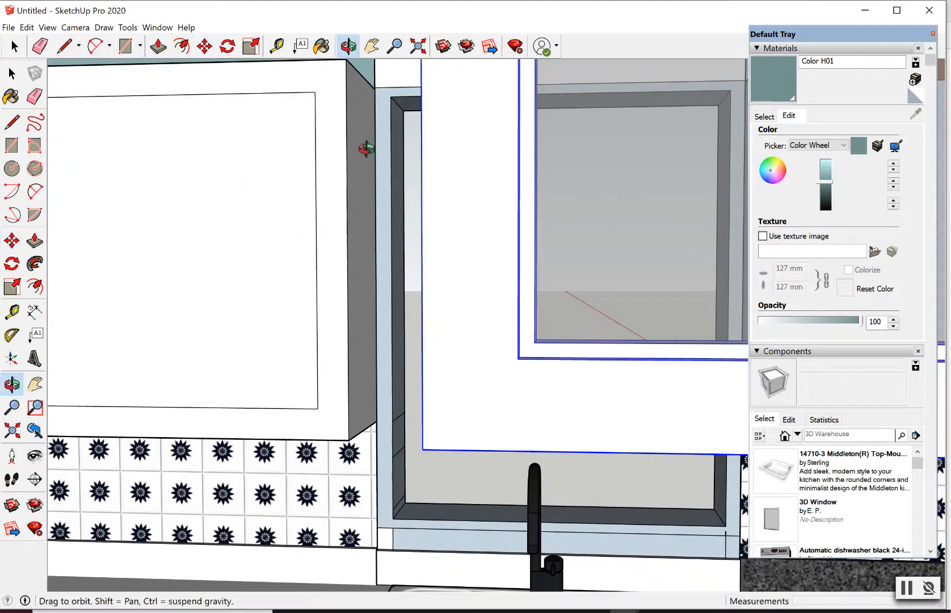
drag(400, 514, 435, 456)
scroll(470, 488, down, 3)
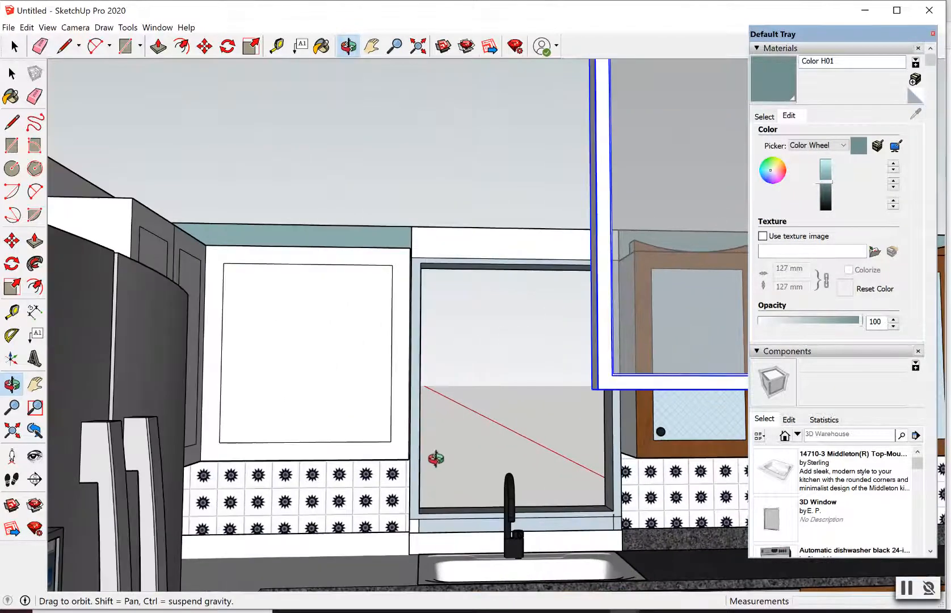
click(205, 46)
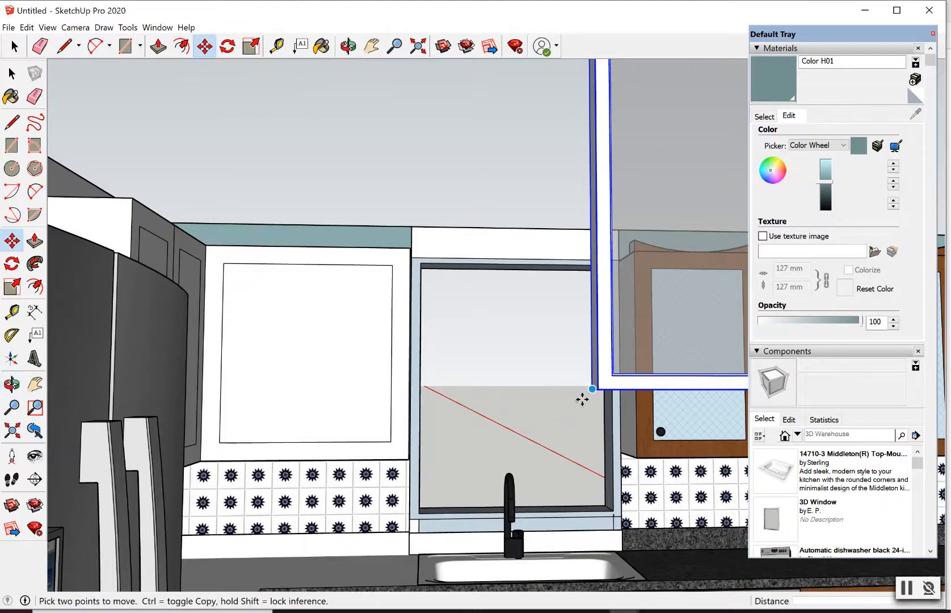
click(596, 391)
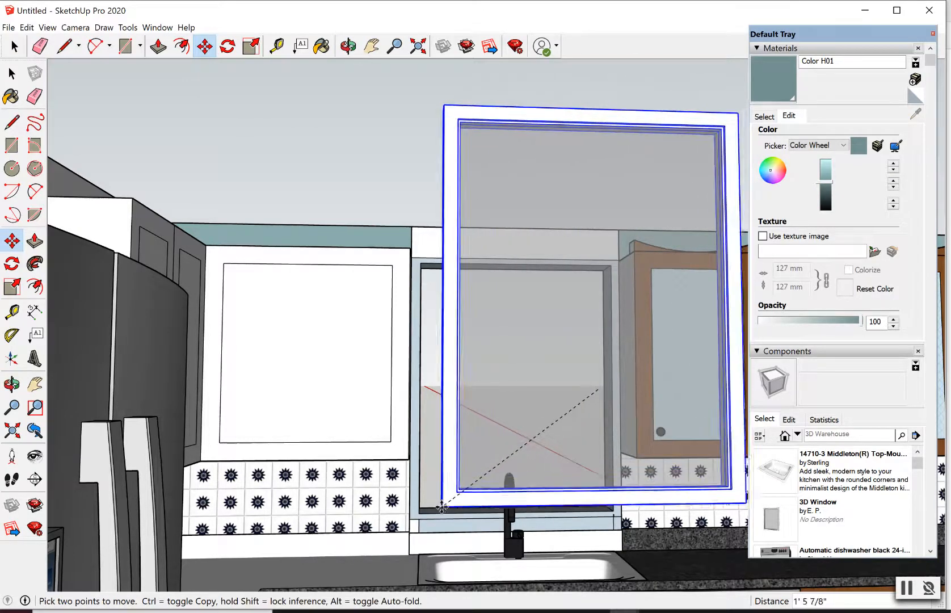
click(422, 519)
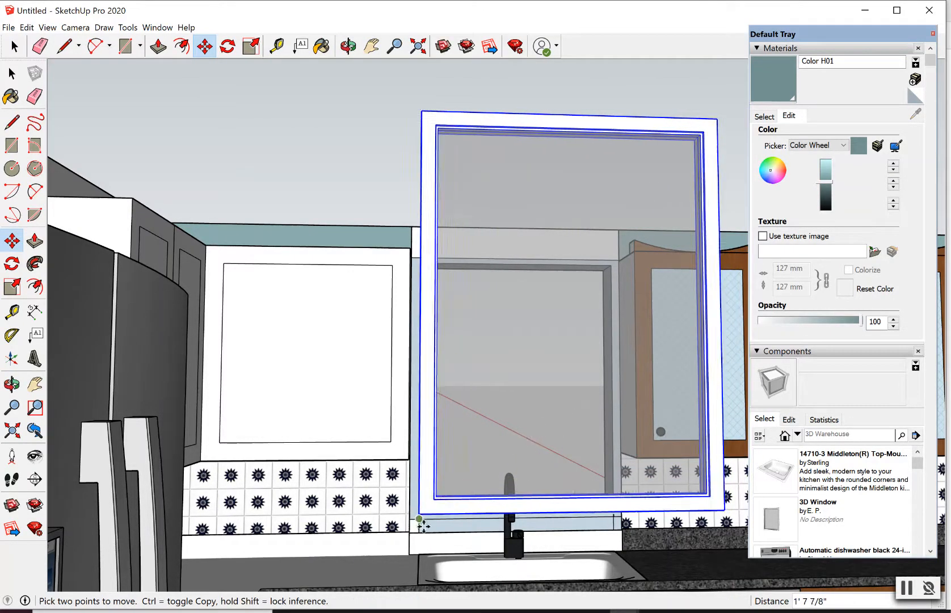
- Move the window about 6' 8 1/8" back into the wall opening, snapping its lower corner to the opening's bottom corner
scroll(424, 526, up, 2)
scroll(423, 527, up, 1)
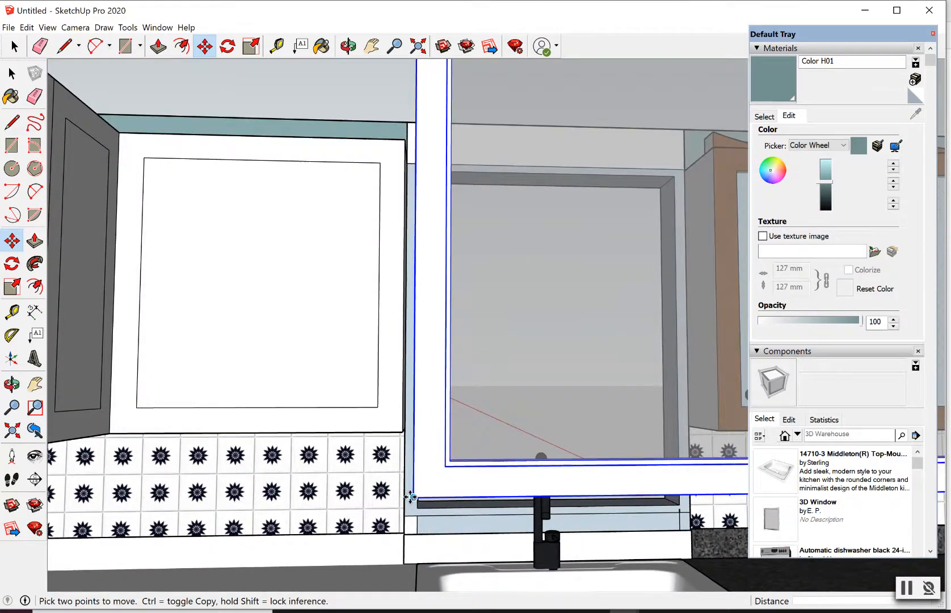
click(411, 498)
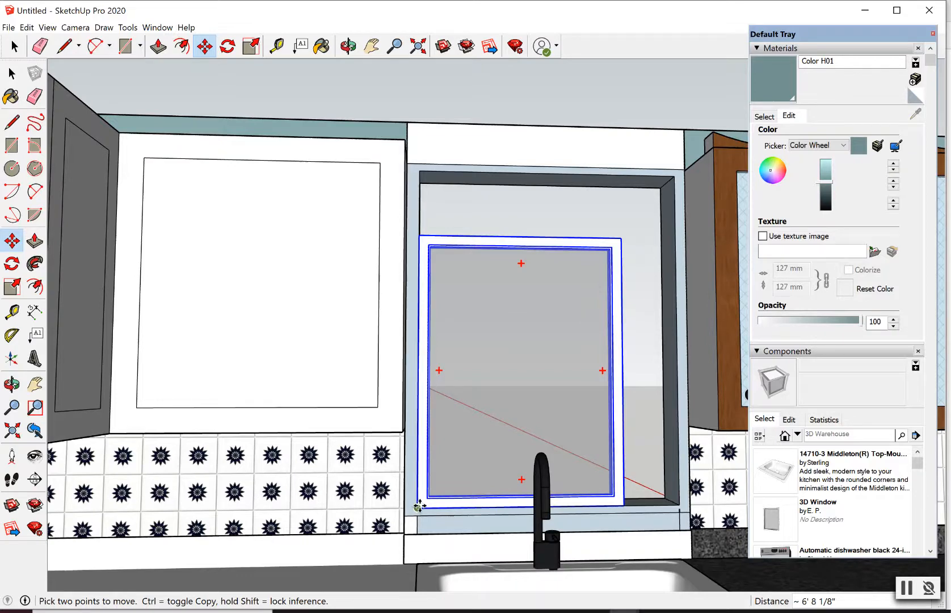
click(349, 46)
drag(573, 298, 532, 381)
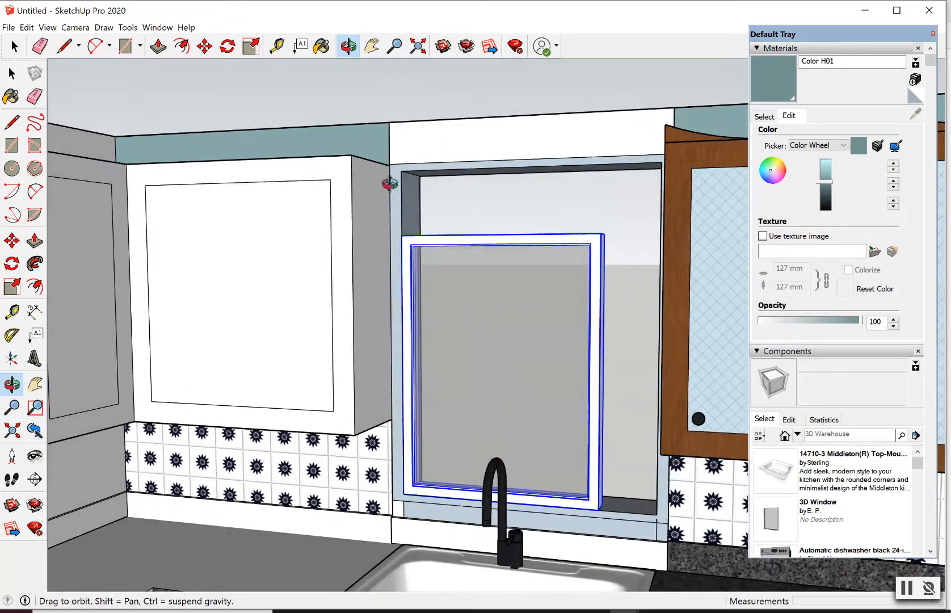
click(250, 46)
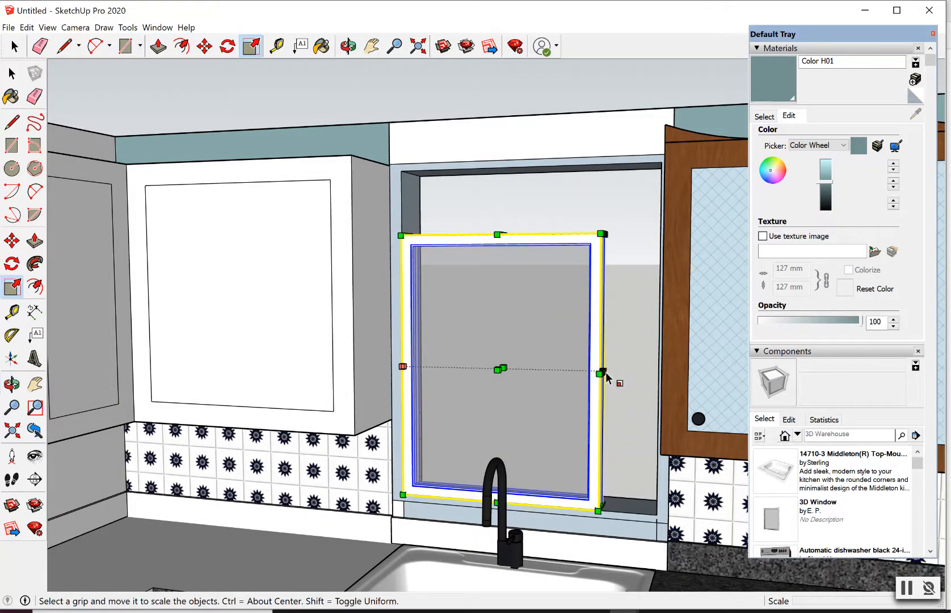
click(349, 46)
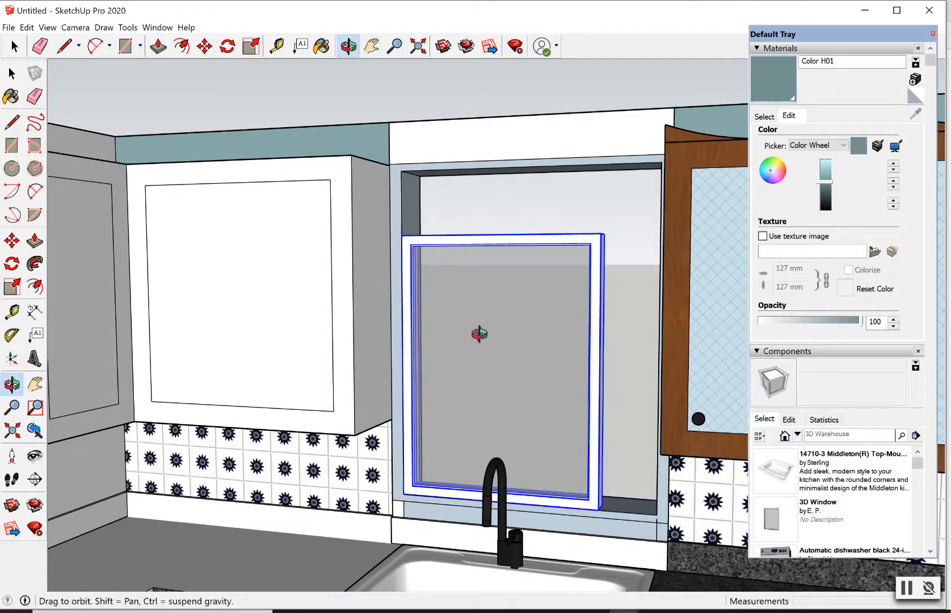
drag(478, 333, 570, 358)
right_click(571, 358)
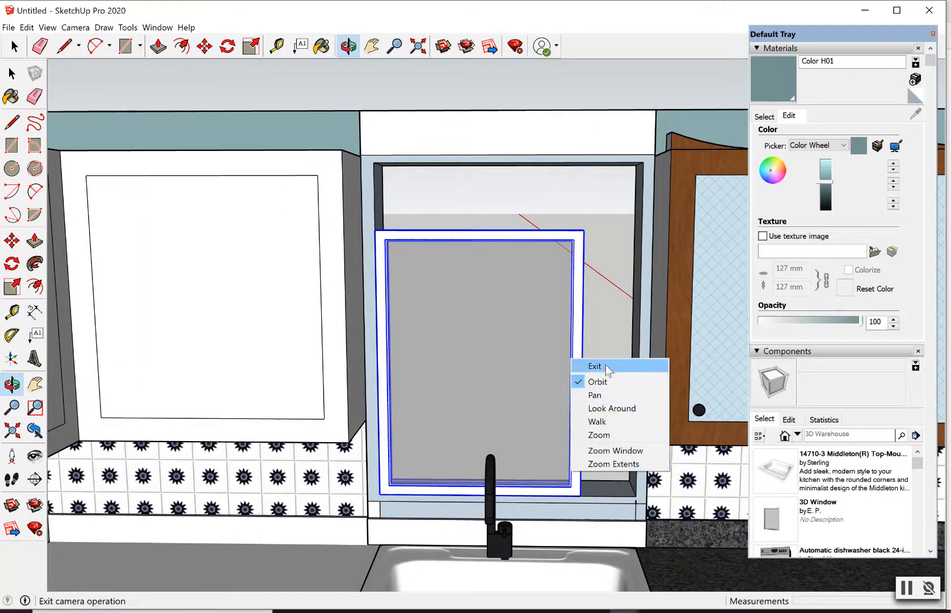
click(602, 366)
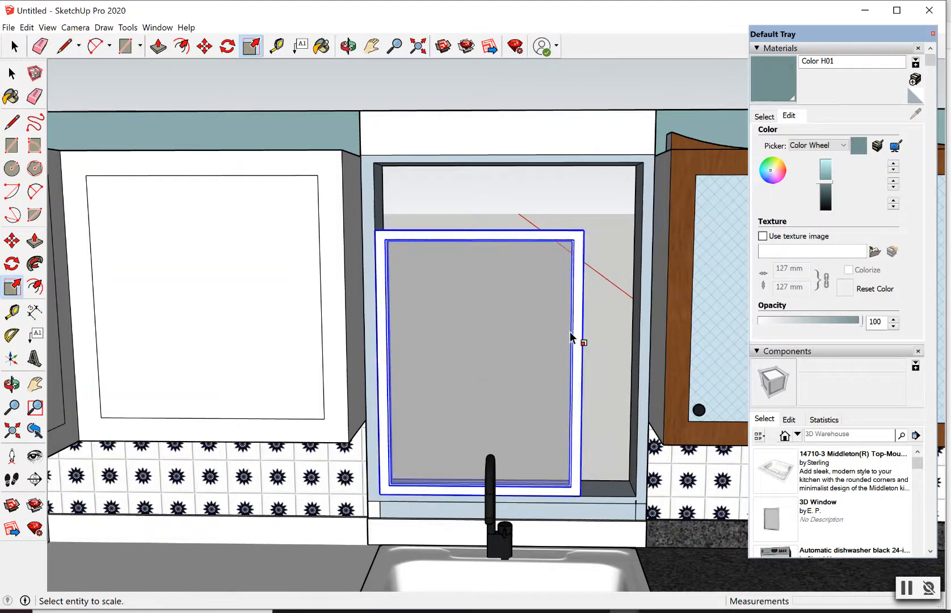
click(351, 45)
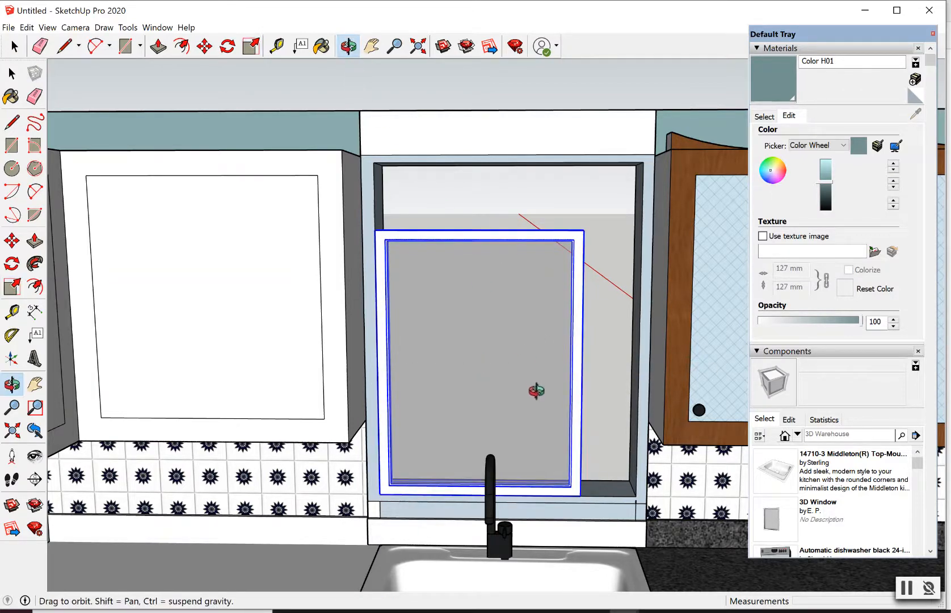
drag(536, 391, 554, 391)
scroll(572, 399, up, 3)
right_click(576, 402)
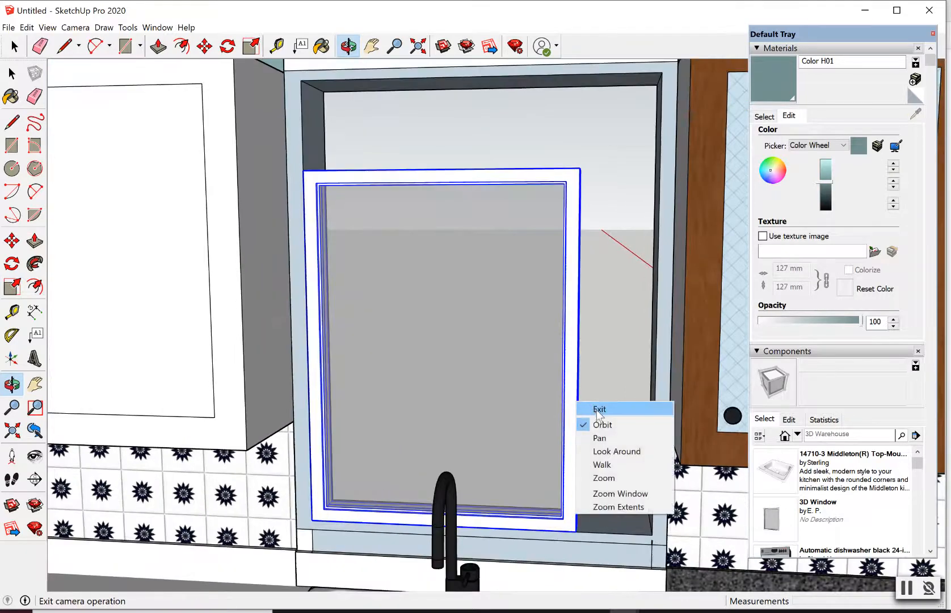
click(586, 408)
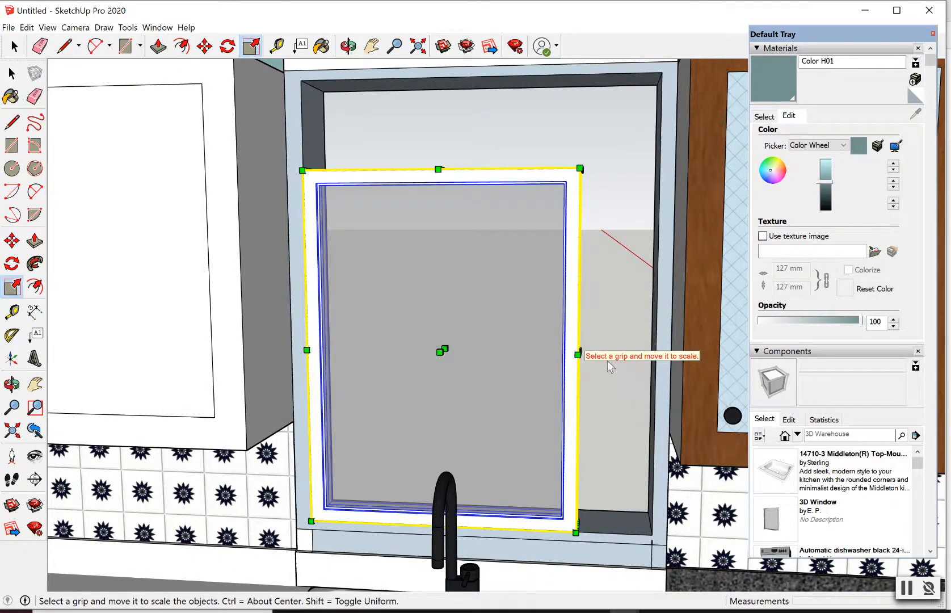
click(578, 353)
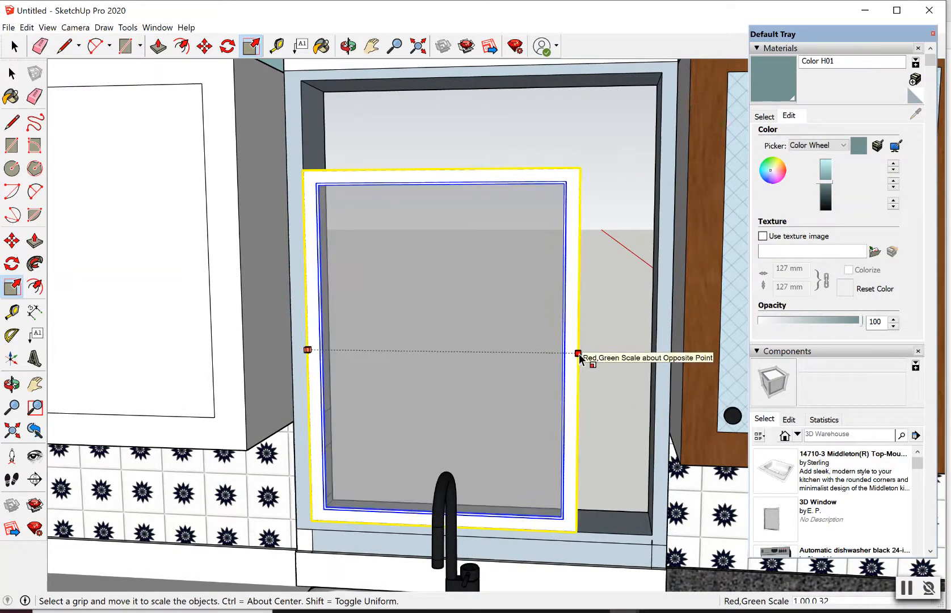
key(Escape)
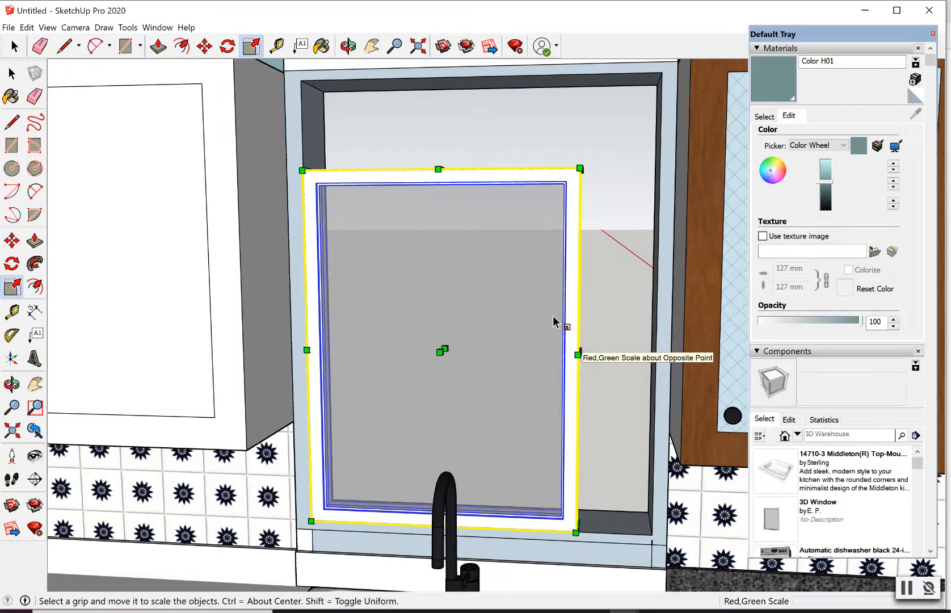
- Scale the window to fill the wall opening, by about 1.27 along the red axis and 1.24 along the blue axis
click(349, 46)
drag(561, 409, 530, 397)
right_click(611, 400)
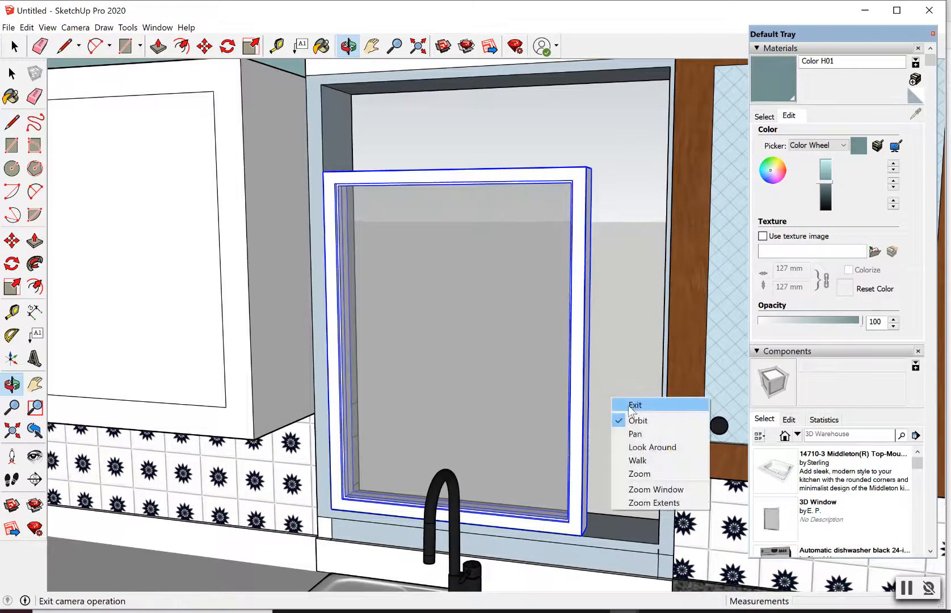
click(619, 404)
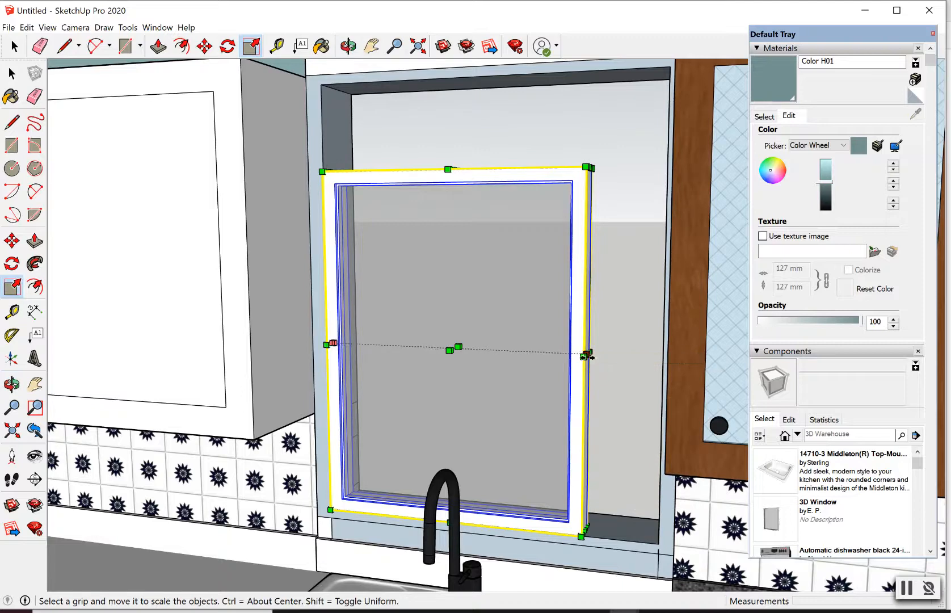
drag(587, 355, 663, 361)
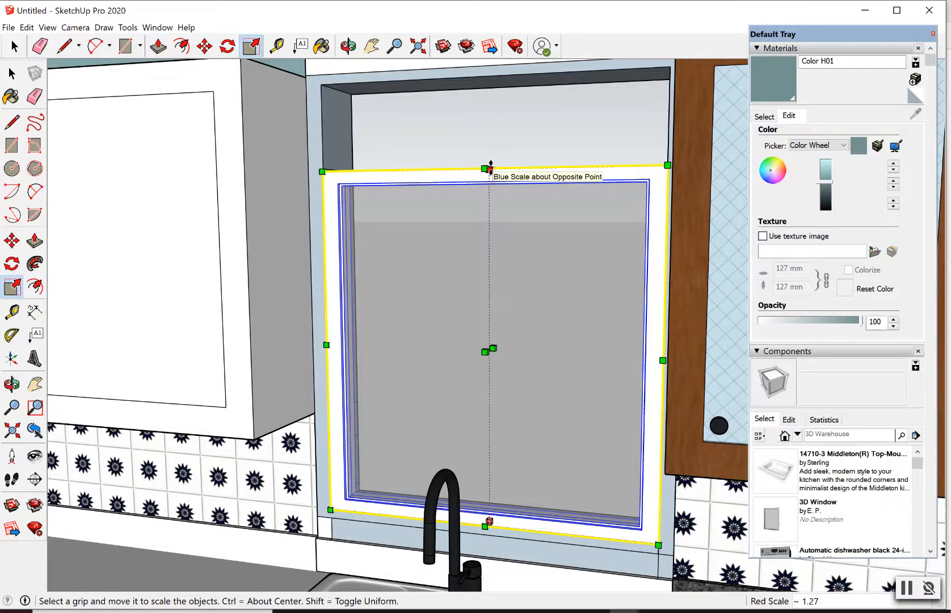
drag(491, 168, 489, 80)
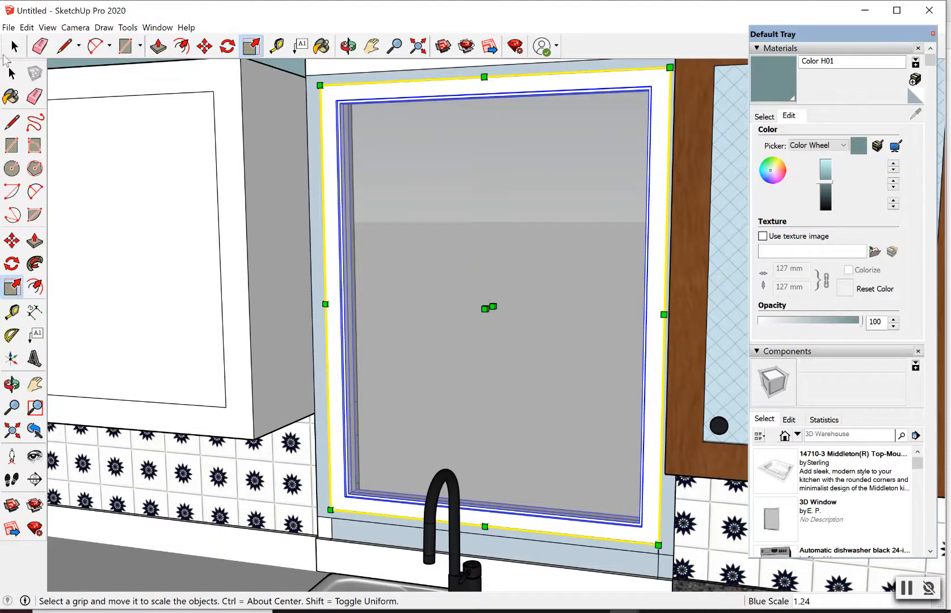
click(14, 46)
- Clear the selection and inspect how the window sits in the trimmed opening above the sink from several distances and angles
scroll(417, 209, down, 3)
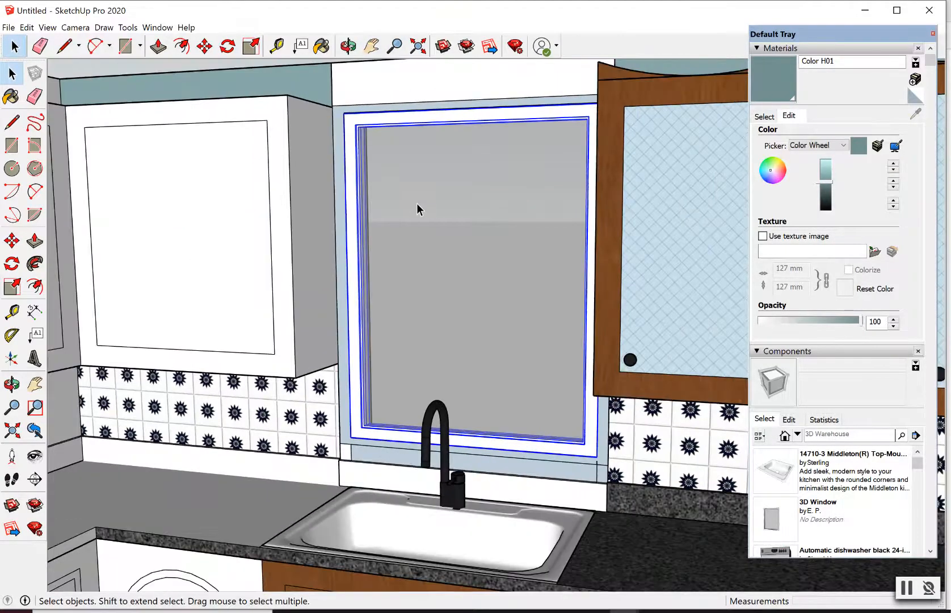
scroll(417, 202, down, 2)
click(357, 50)
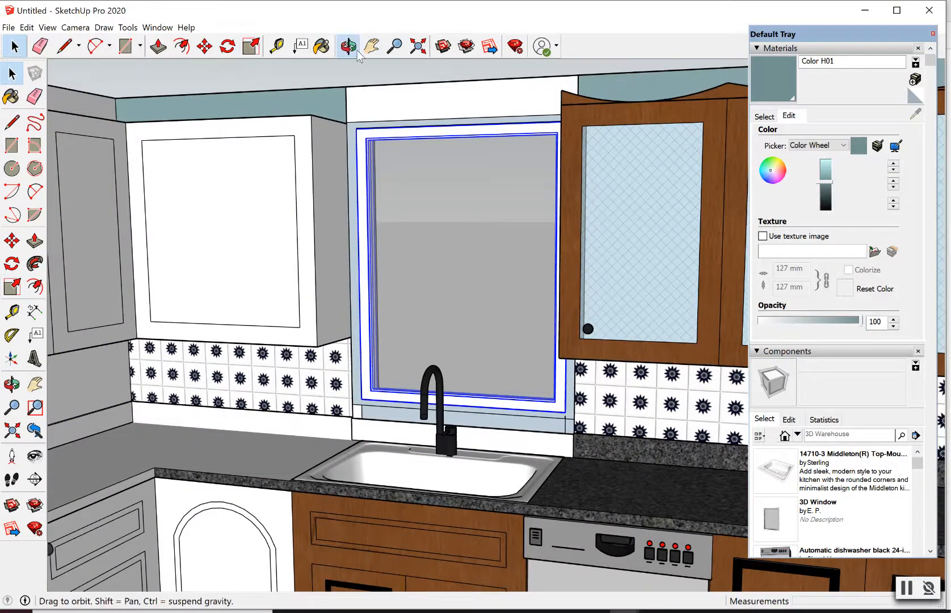
drag(400, 313, 433, 325)
scroll(433, 325, down, 3)
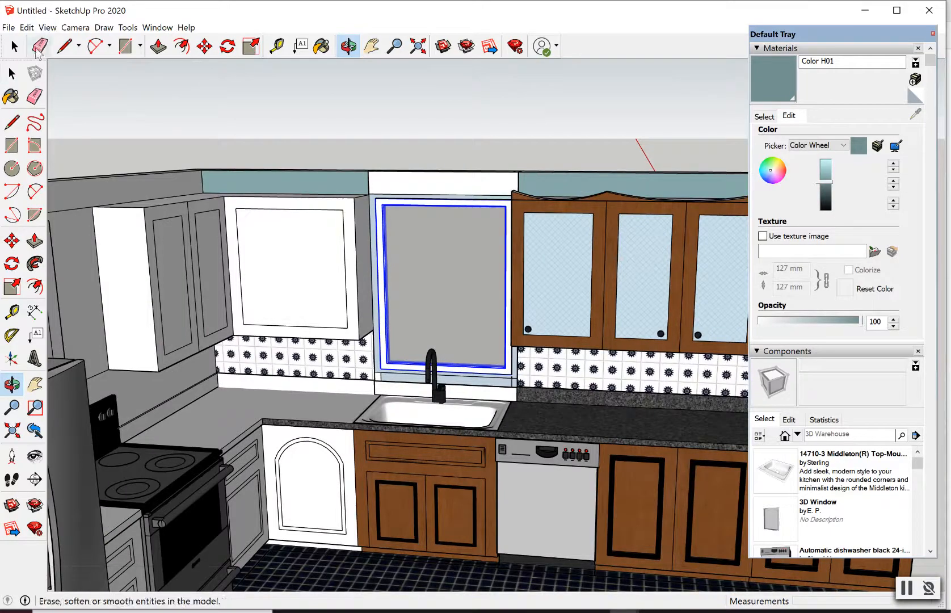
click(14, 46)
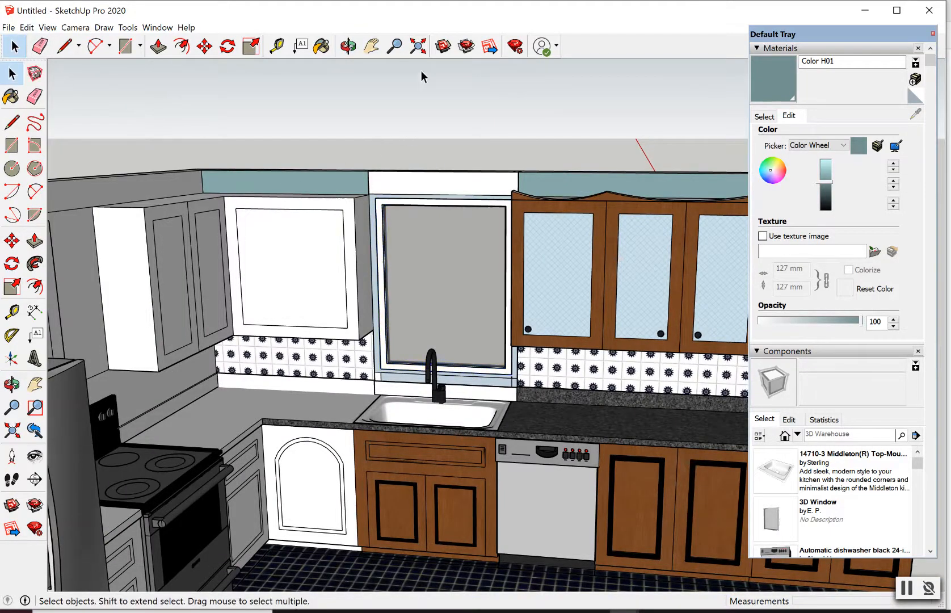
click(348, 46)
mouse_move(517, 406)
mouse_down()
mouse_move(547, 455)
mouse_move(509, 419)
mouse_up()
scroll(488, 295, up, 4)
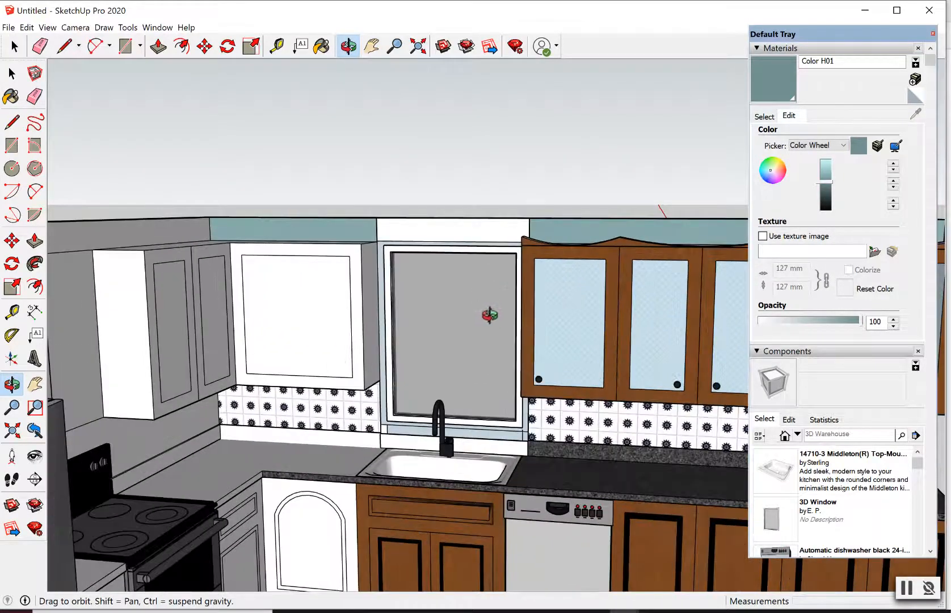
scroll(447, 257, up, 4)
drag(430, 257, 470, 294)
scroll(389, 246, up, 2)
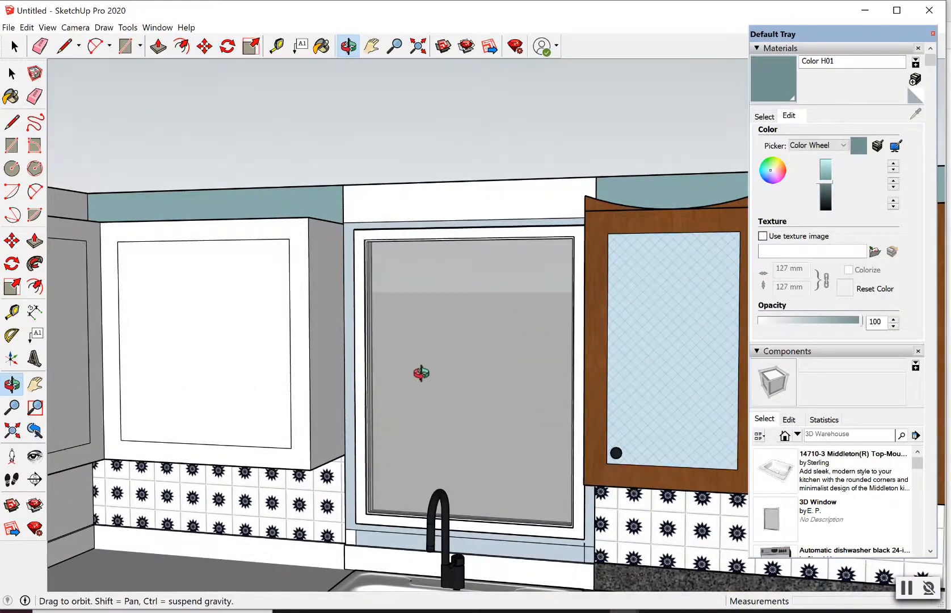
drag(421, 373, 438, 392)
scroll(385, 227, up, 1)
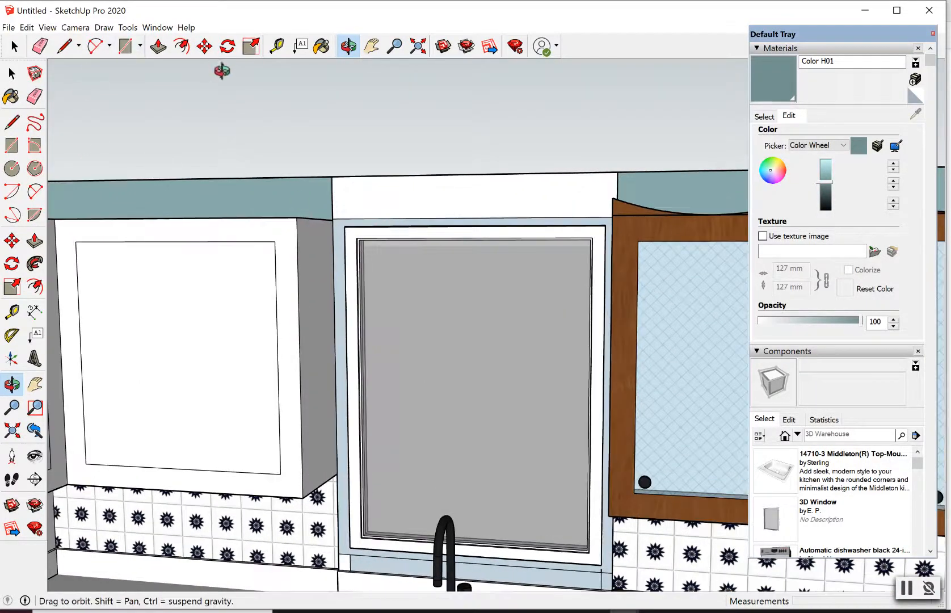
- Try pulling the light blue trim face around the window outward by 2" with Push/Pull
click(158, 45)
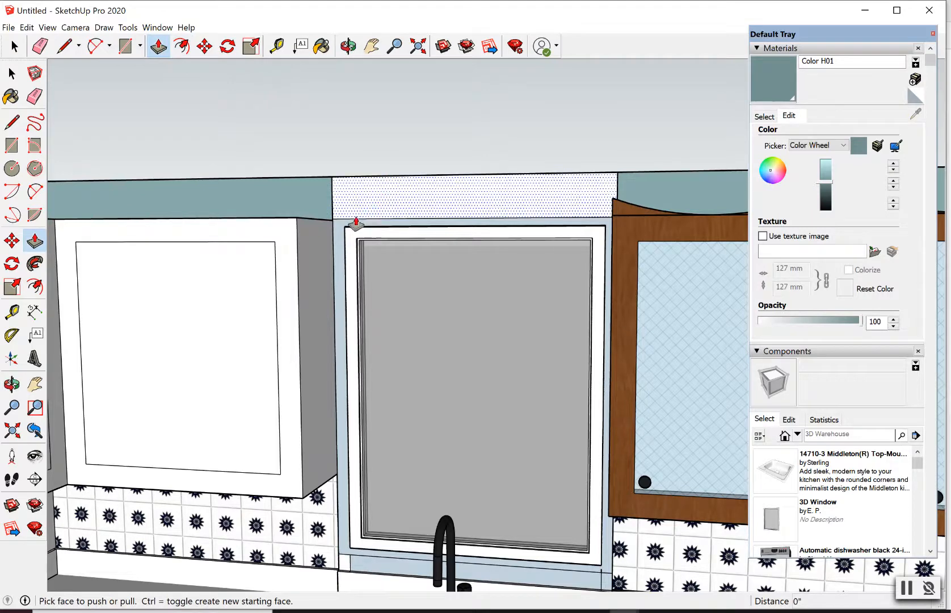
drag(344, 227, 340, 242)
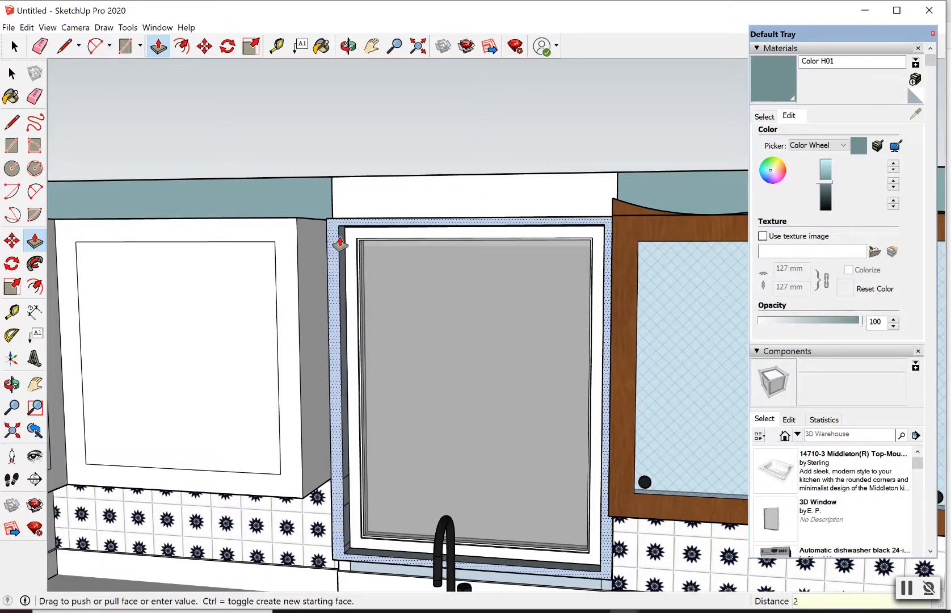
drag(340, 243, 340, 243)
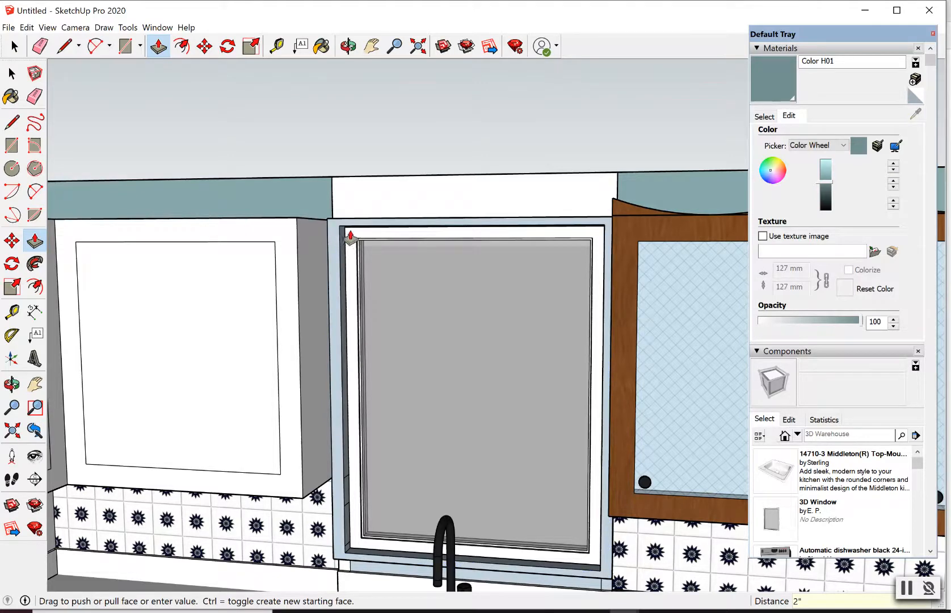
click(348, 48)
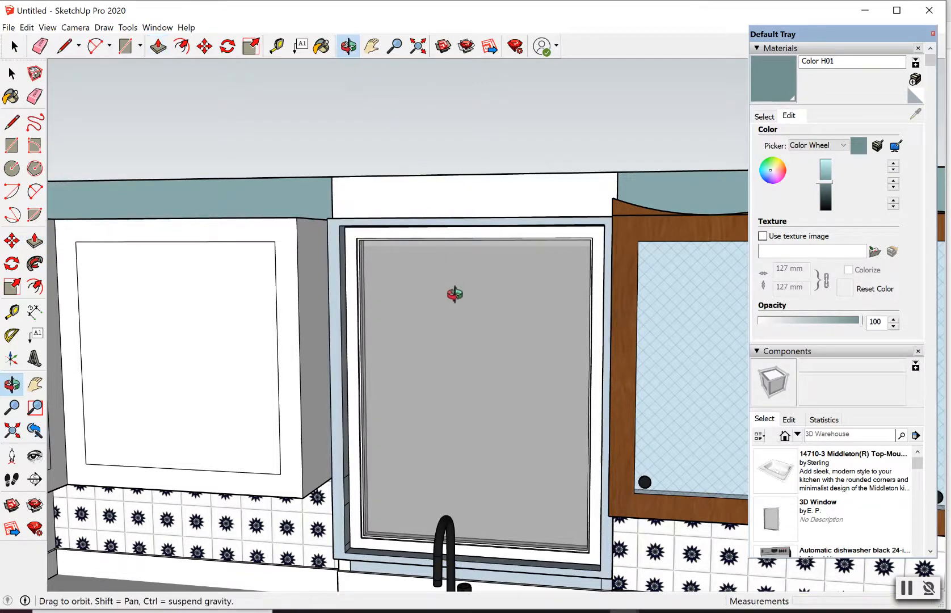
drag(452, 291, 419, 295)
- Undo the last Push/Pull on the window trim
click(47, 27)
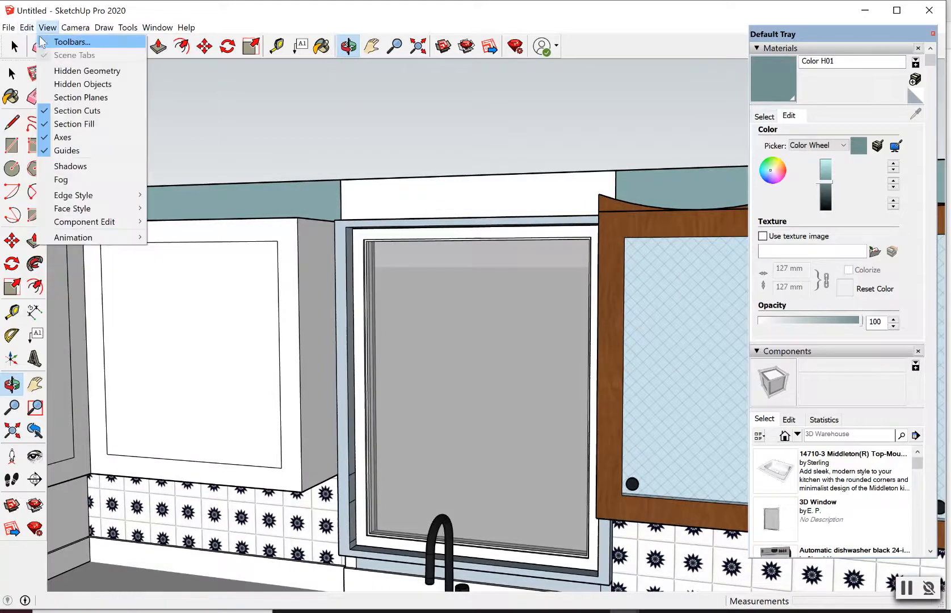
click(79, 41)
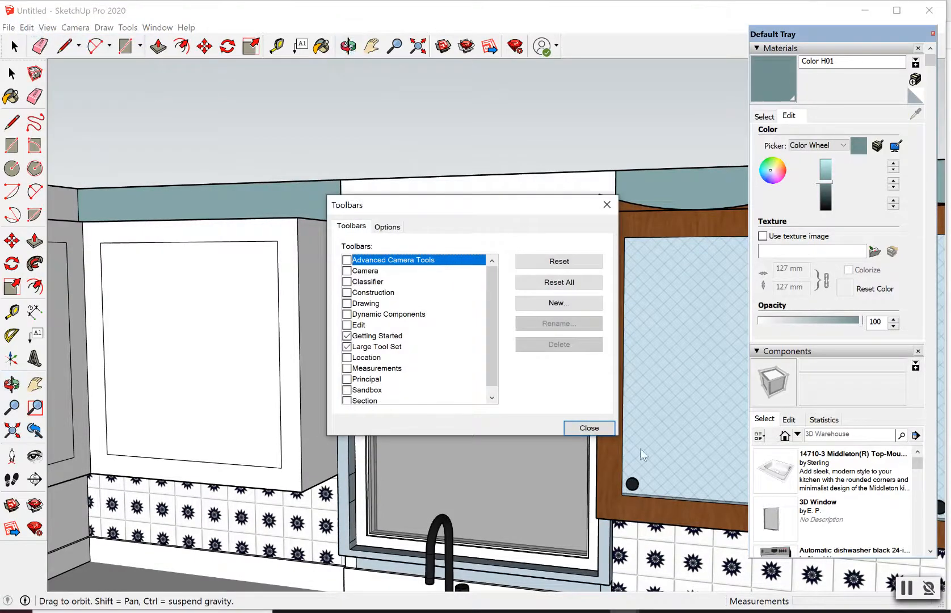
click(608, 433)
click(33, 29)
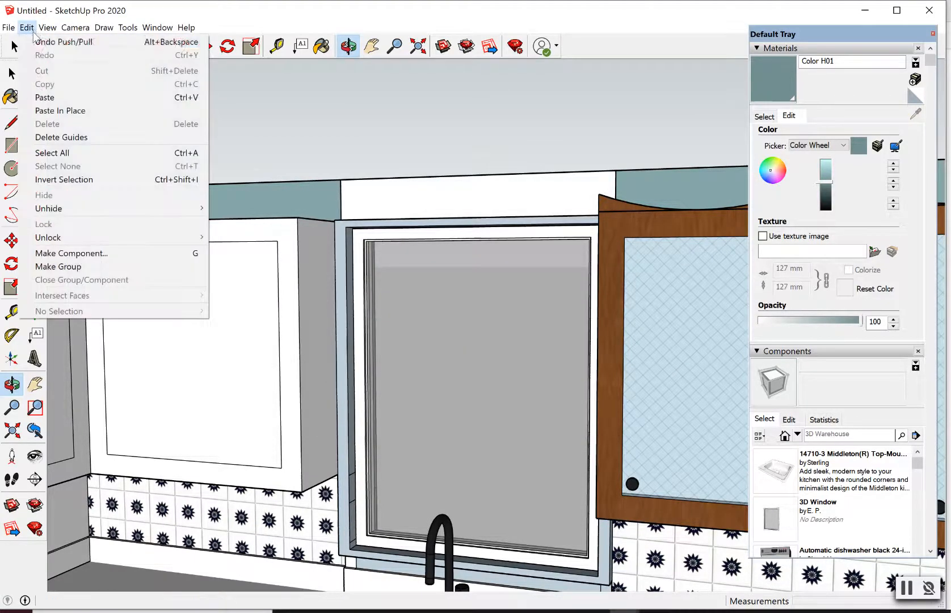
click(60, 38)
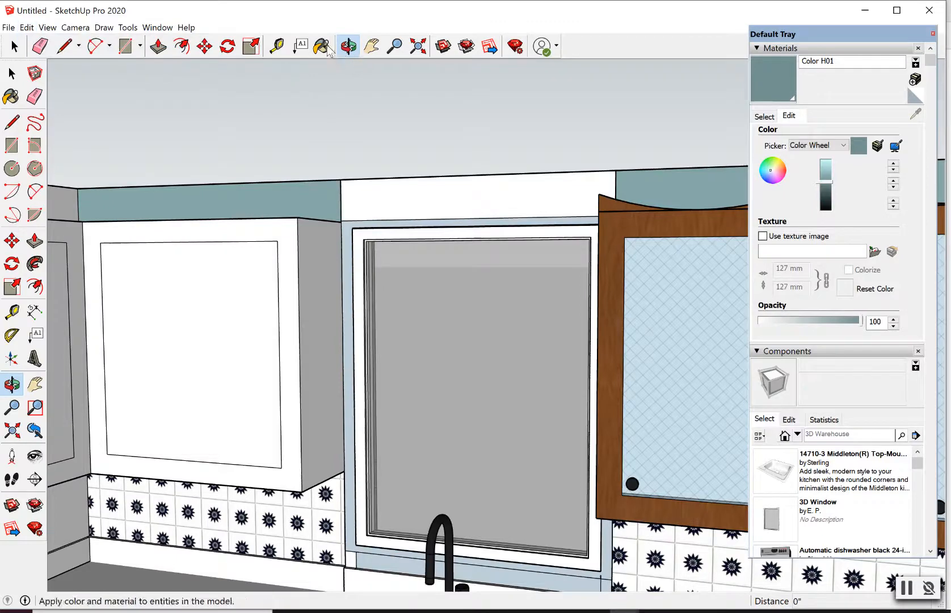
- Pull the light blue trim face around the window outward by 1/2" with Push/Pull
click(159, 45)
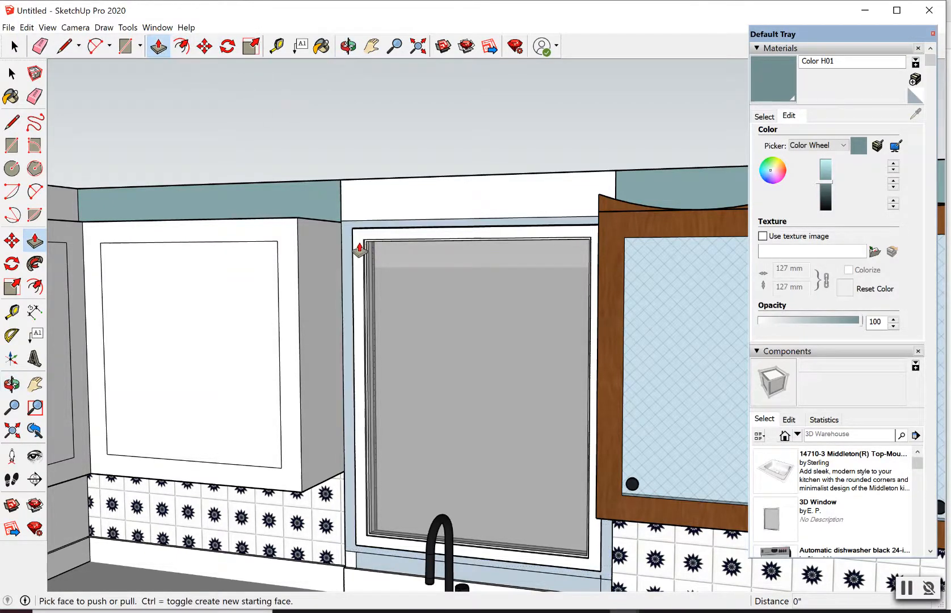
click(350, 242)
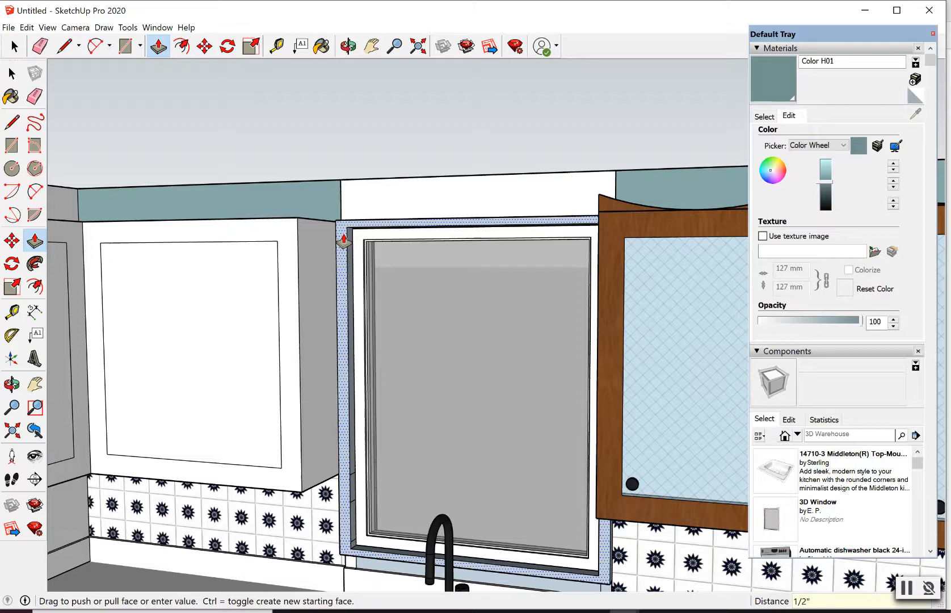
click(344, 240)
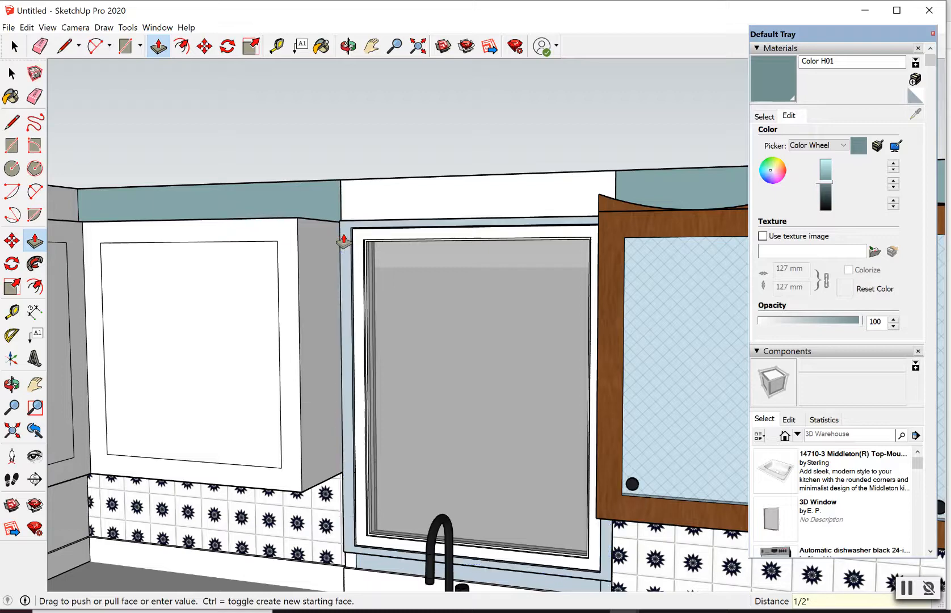
- Paint the white wall face above the window with the Color H01 material
click(351, 47)
drag(421, 336, 492, 339)
scroll(471, 320, down, 3)
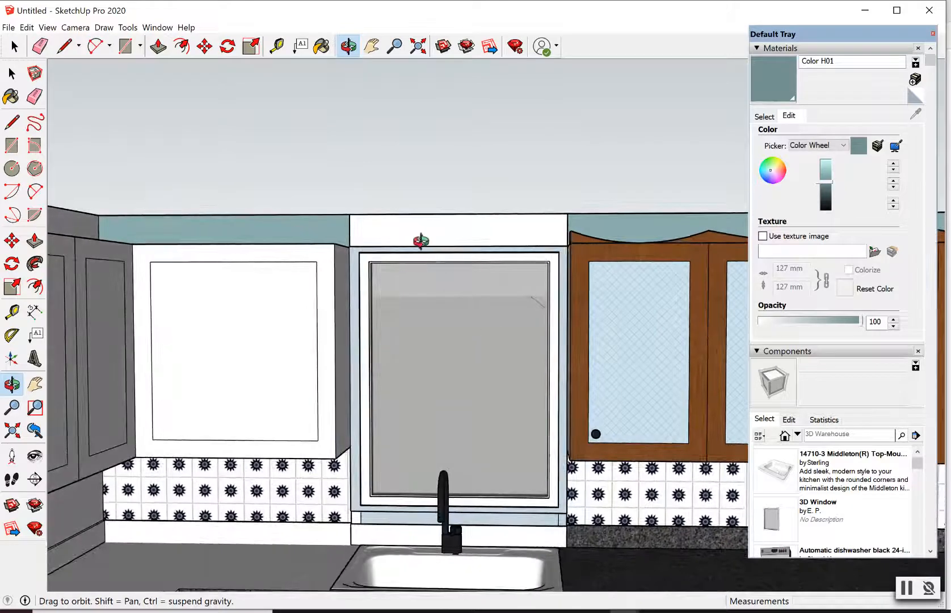
click(757, 86)
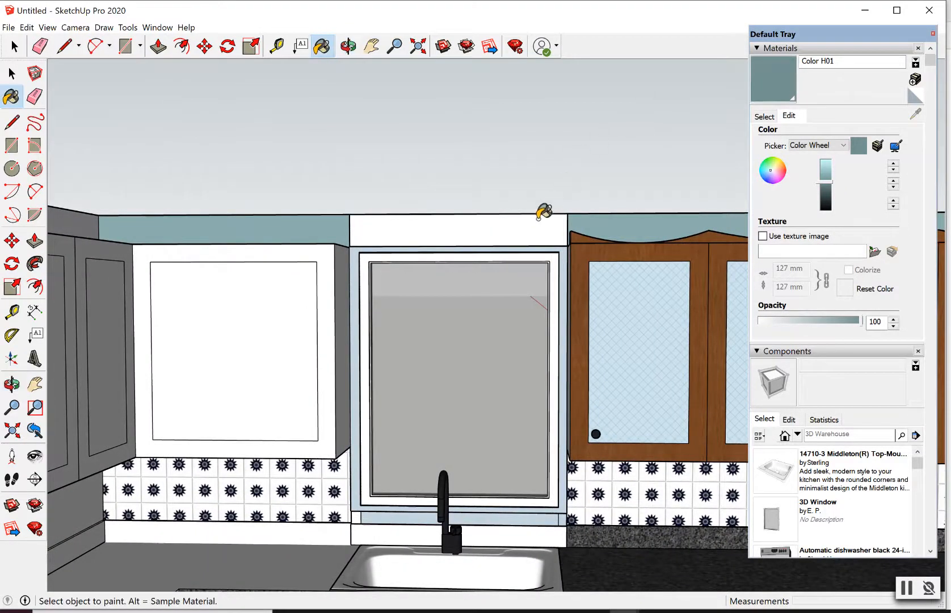
click(518, 226)
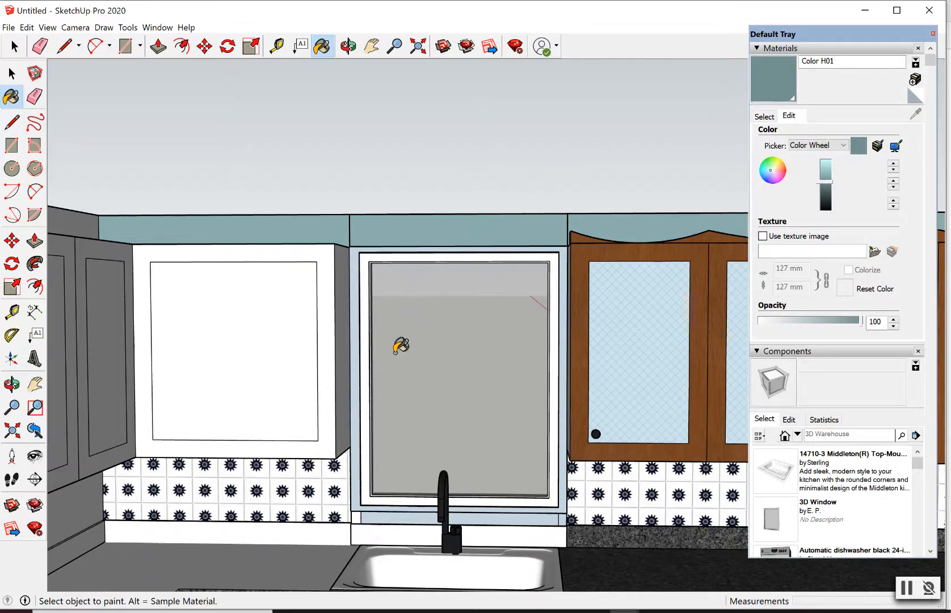
scroll(340, 74, down, 3)
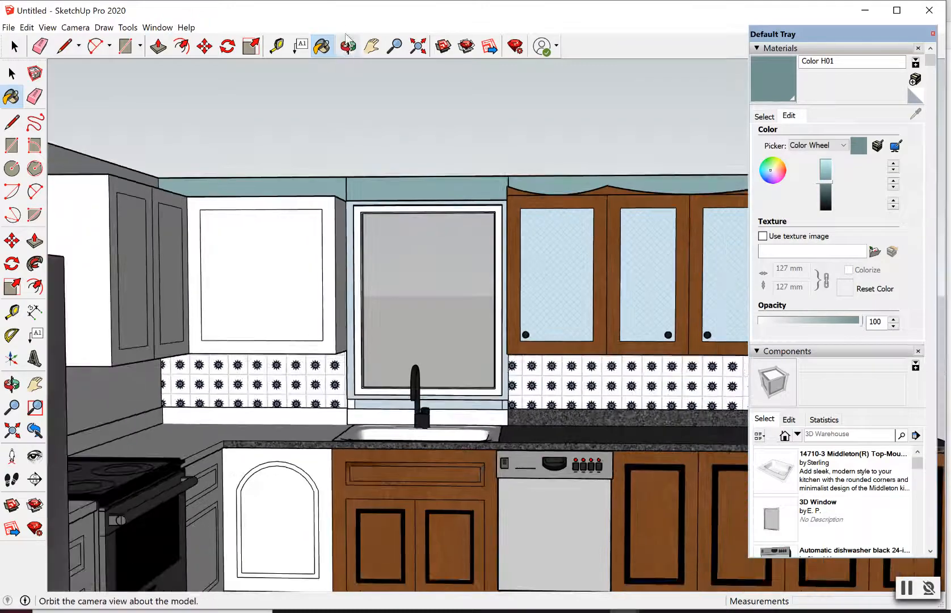
- Examine the window trim, the sink area and the painted wall strip up close and from across the kitchen
click(348, 45)
drag(423, 181, 481, 314)
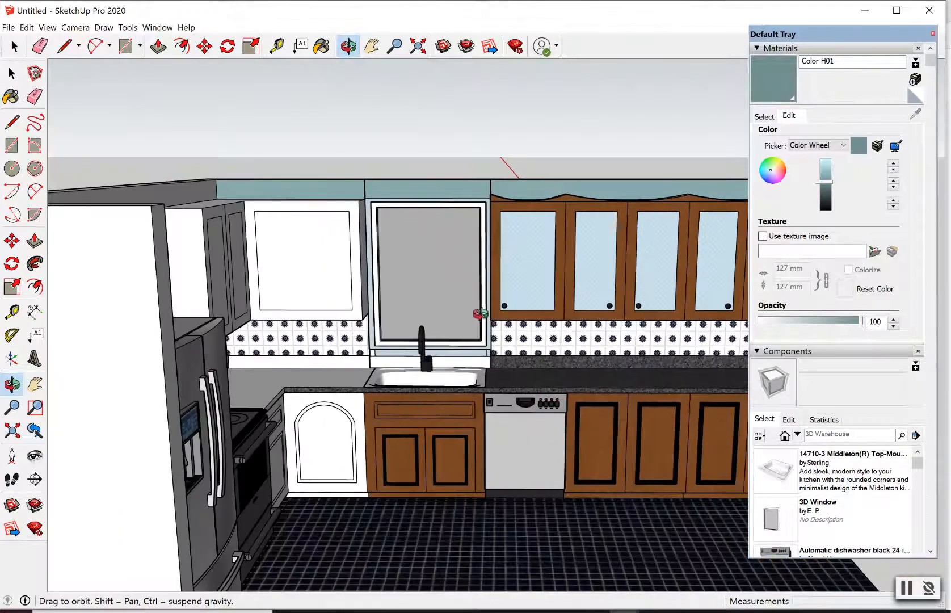
scroll(481, 335, up, 4)
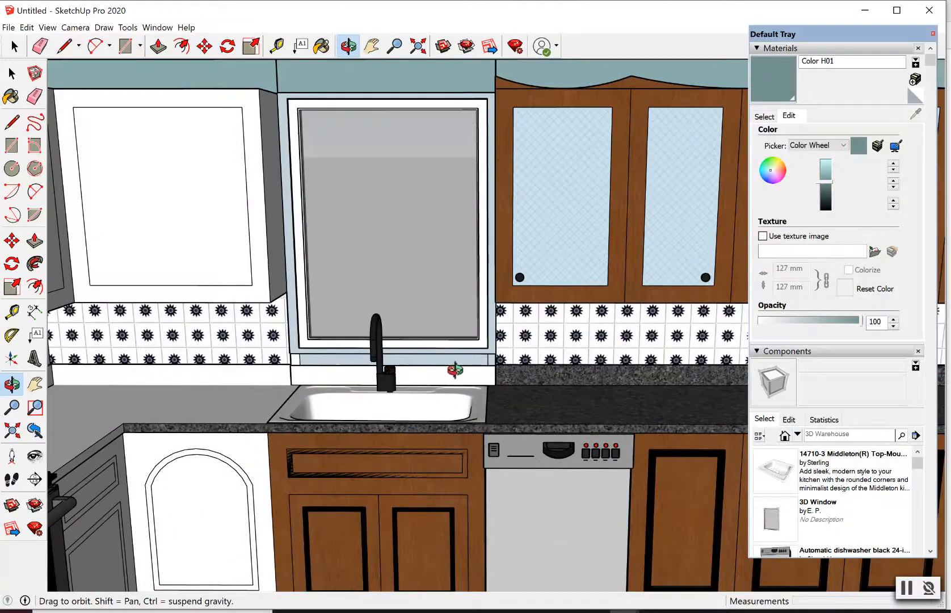
scroll(455, 370, up, 3)
scroll(422, 277, down, 2)
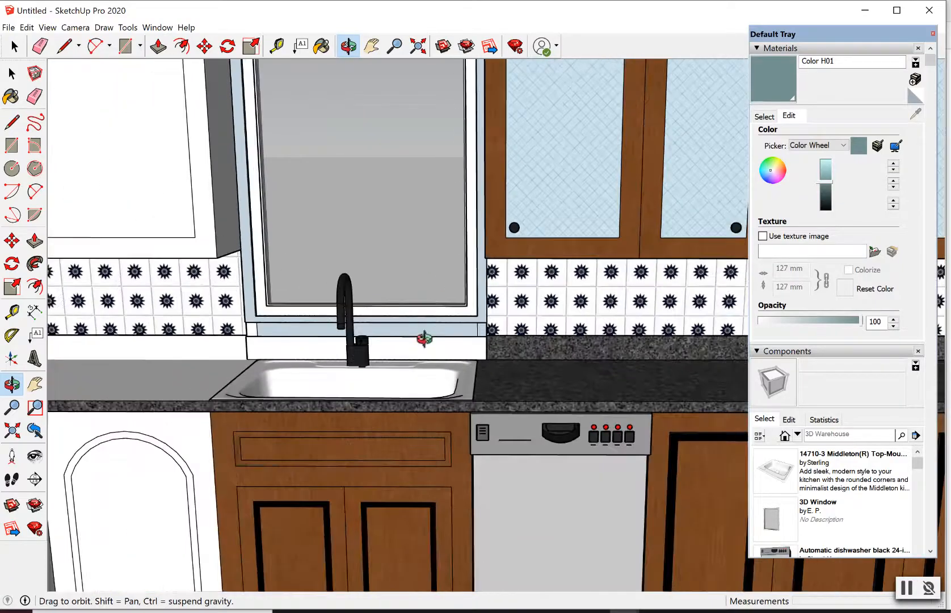
scroll(424, 339, down, 6)
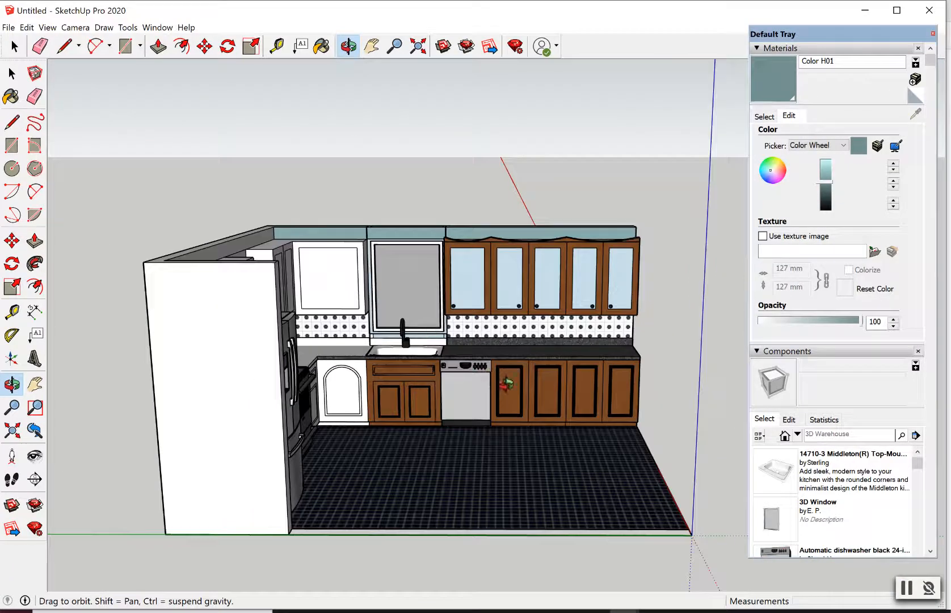
drag(506, 384, 415, 259)
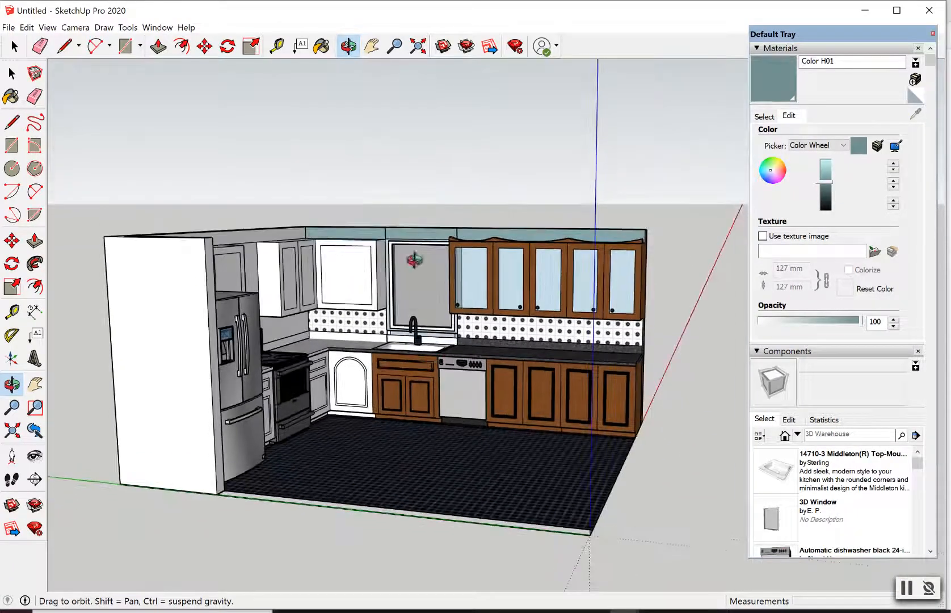
right_click(421, 234)
click(448, 243)
- Open the window component above the sink for editing and select its gray pane face
scroll(462, 260, up, 3)
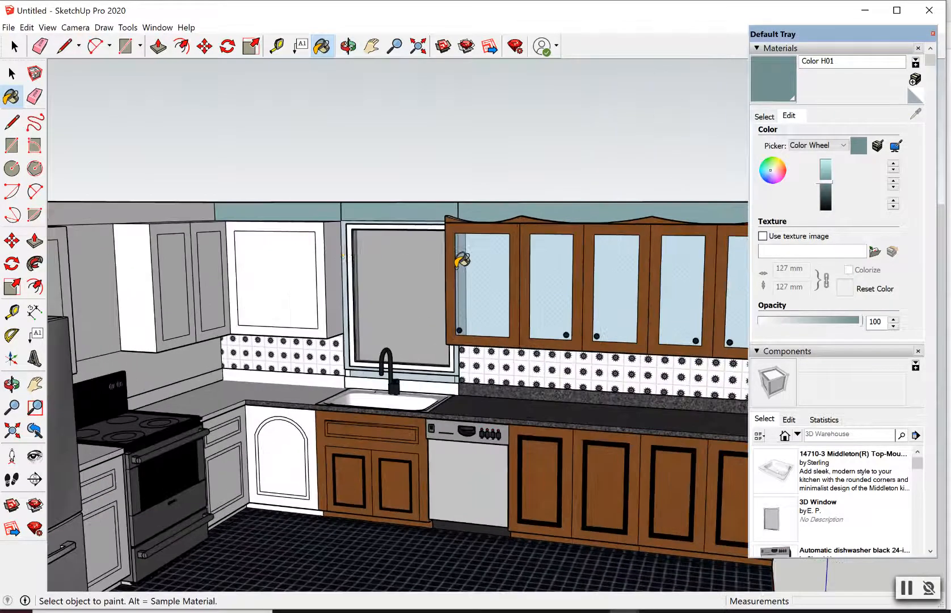
key(space)
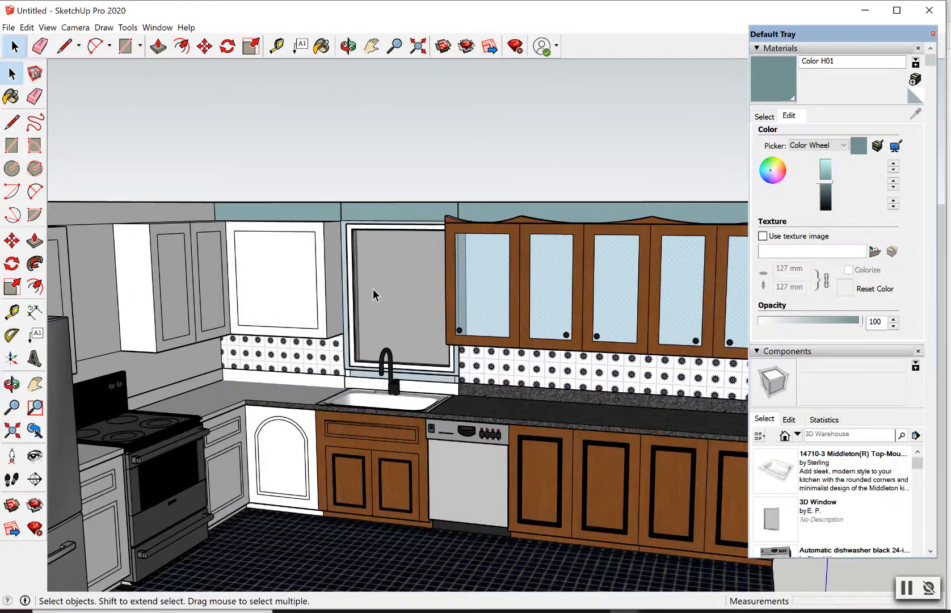
click(378, 288)
double_click(383, 288)
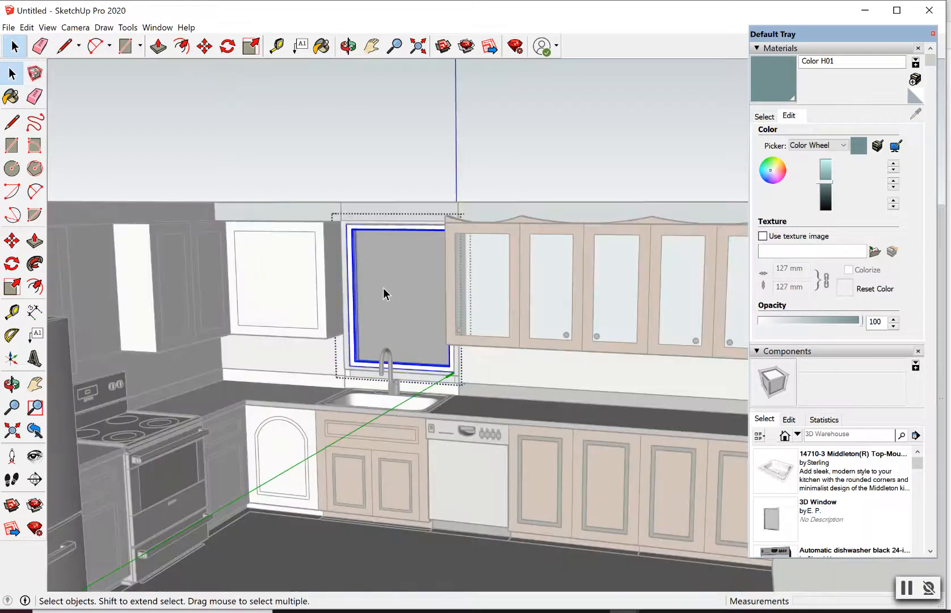
click(384, 293)
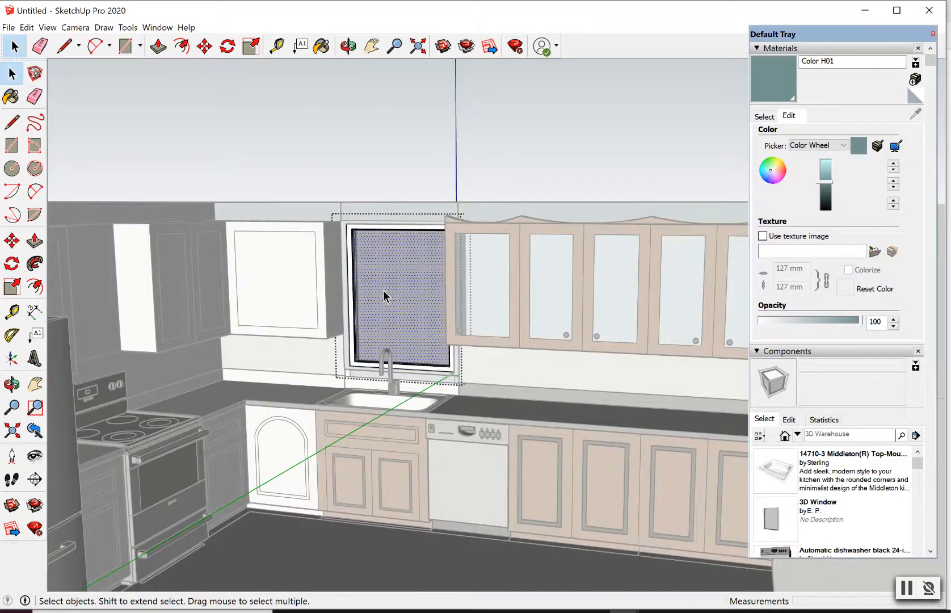
- Paint the selected window pane with Translucent Glass Sky Reflection from the Glass and Mirrors materials
click(776, 118)
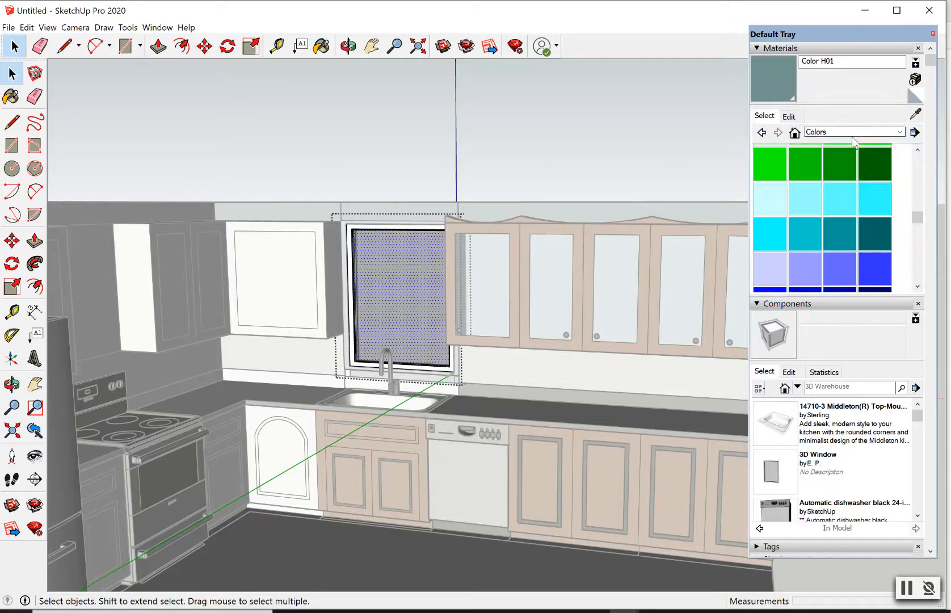
click(900, 133)
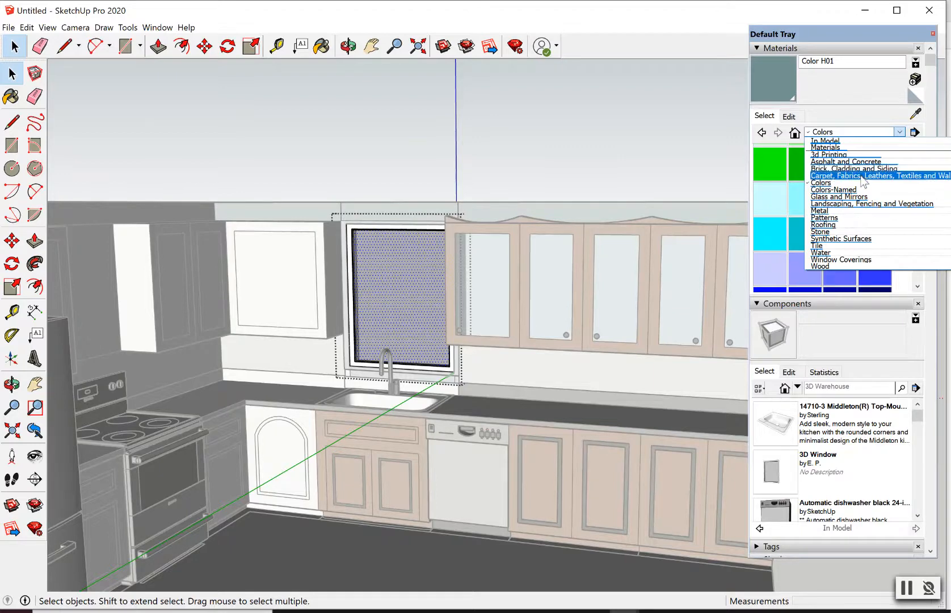
click(863, 197)
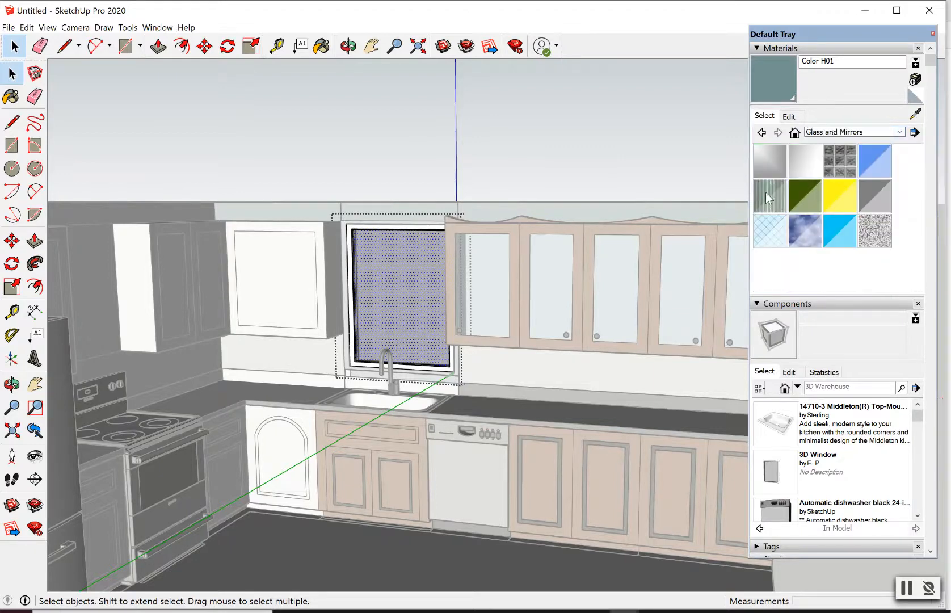
click(812, 238)
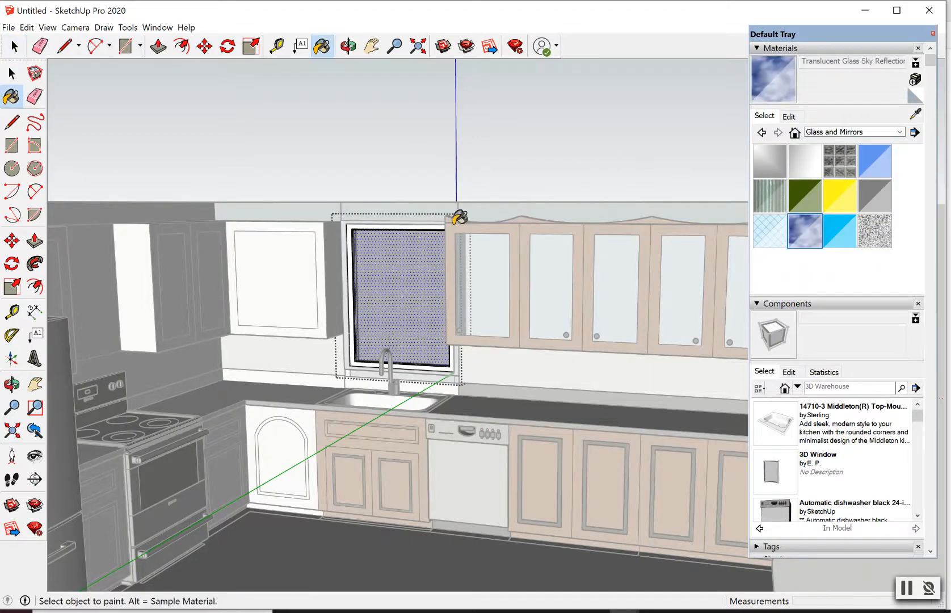
click(410, 268)
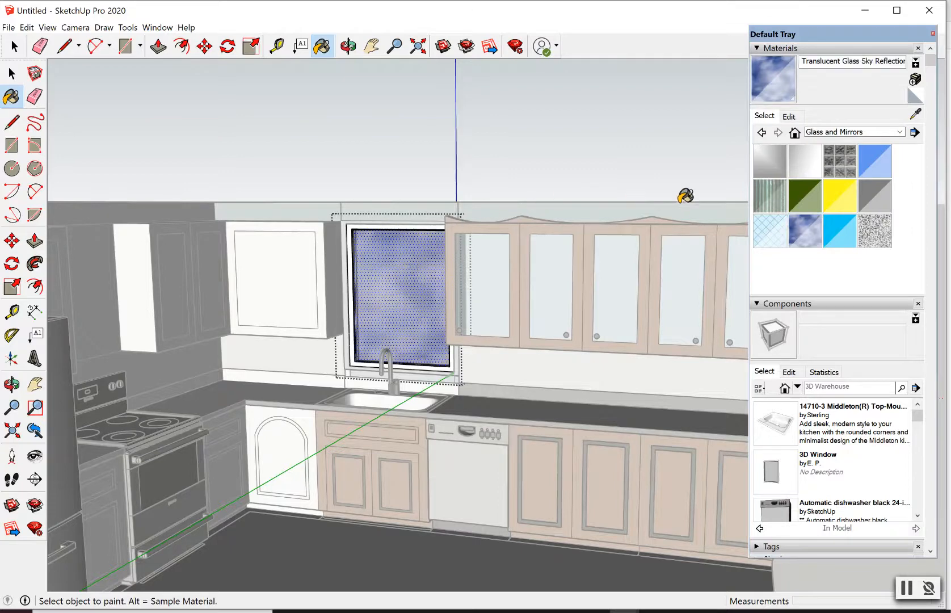
- Set the sky reflection glass texture size to 8' and close the window component
click(789, 116)
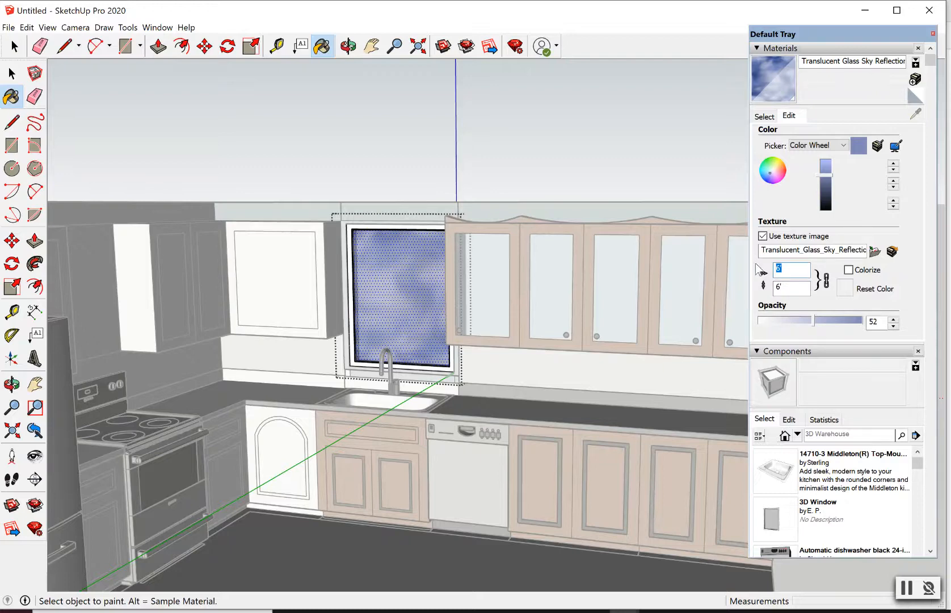
text(8)
key(Return)
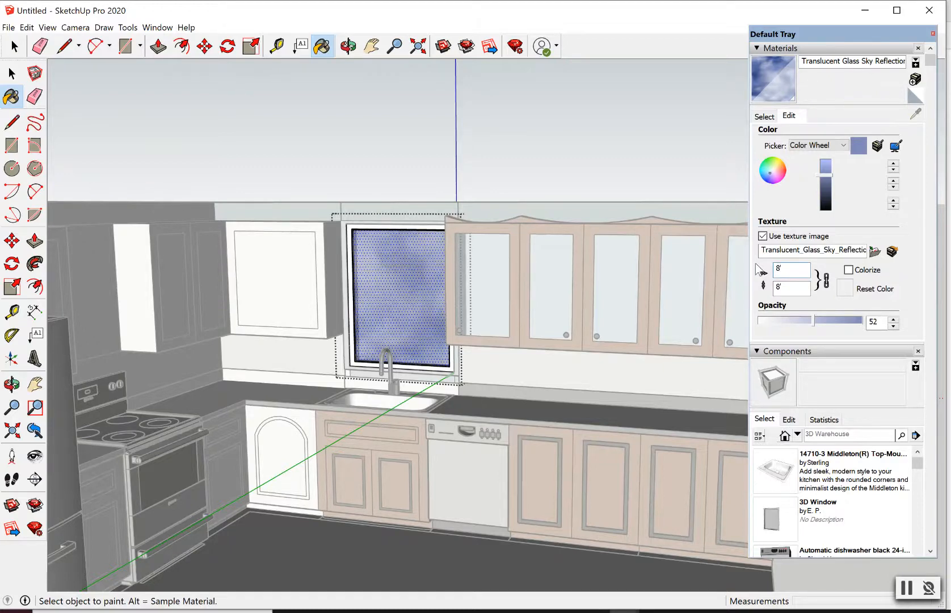
key(space)
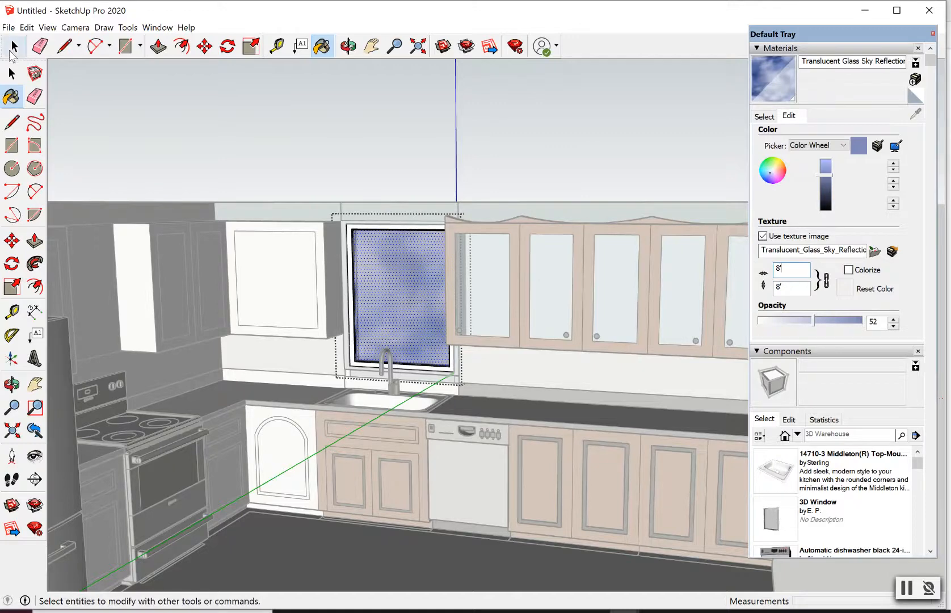
click(202, 162)
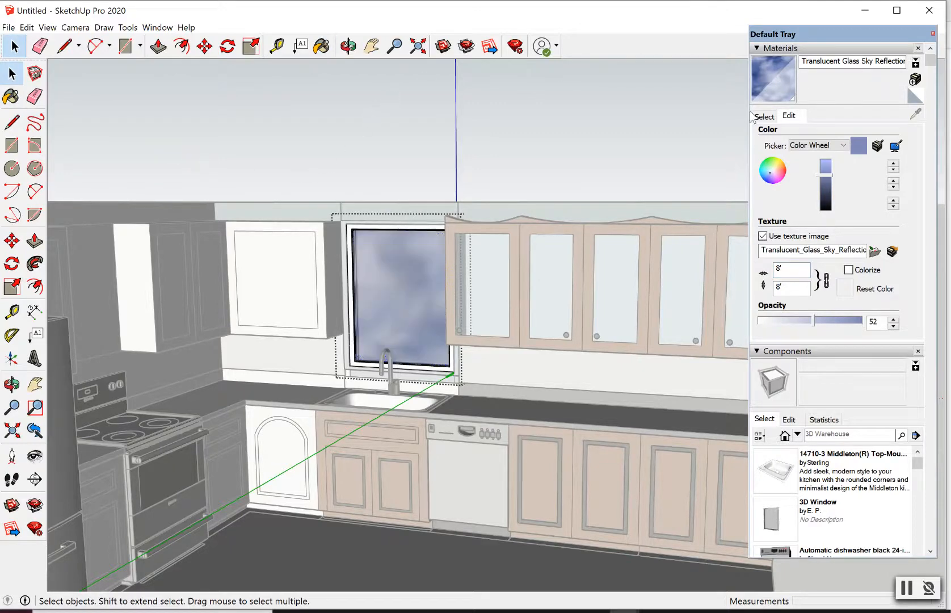
click(647, 93)
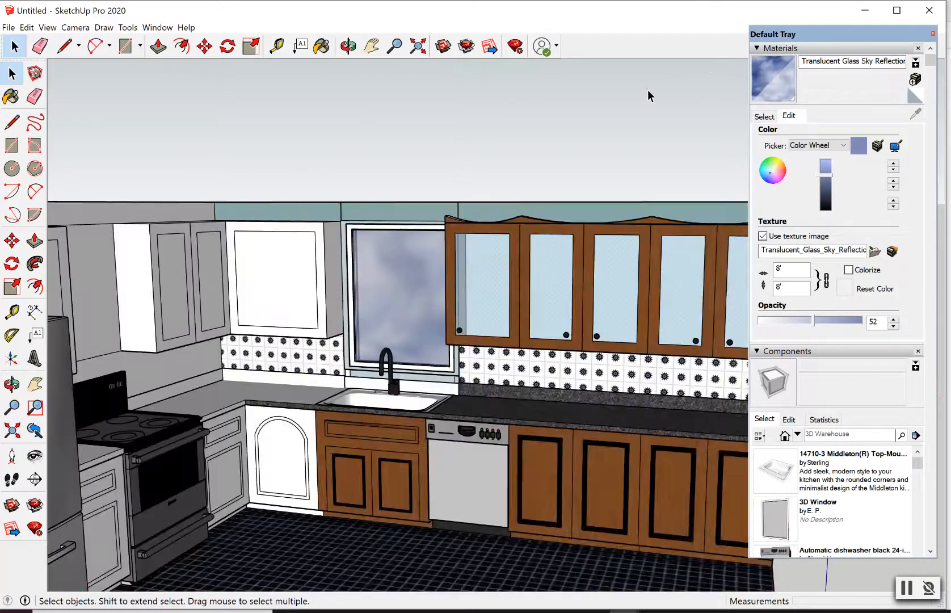
- Lower the opacity of the sky reflection glass material to 38
click(348, 45)
drag(407, 135, 426, 161)
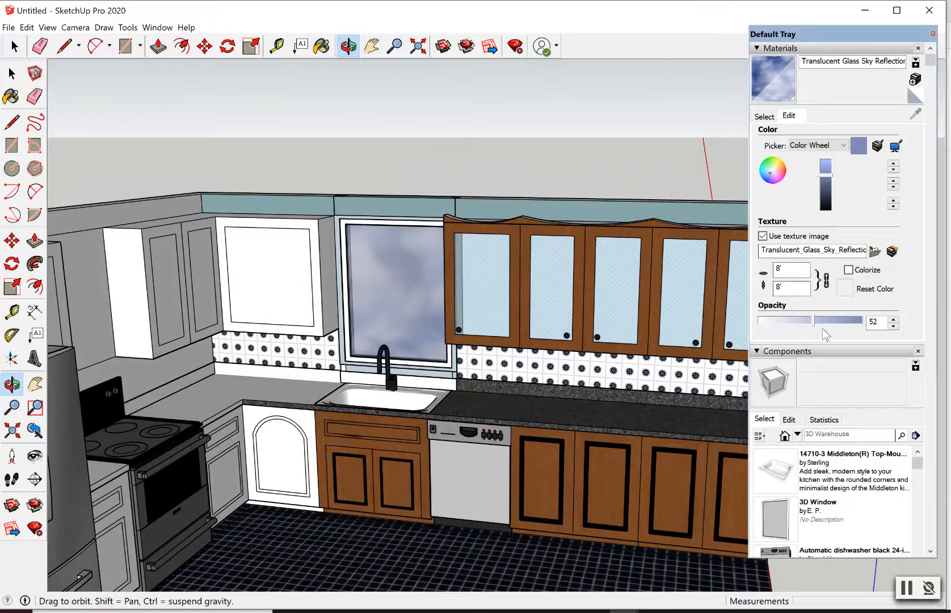
mouse_move(809, 321)
mouse_down()
mouse_move(780, 321)
mouse_move(794, 332)
mouse_up()
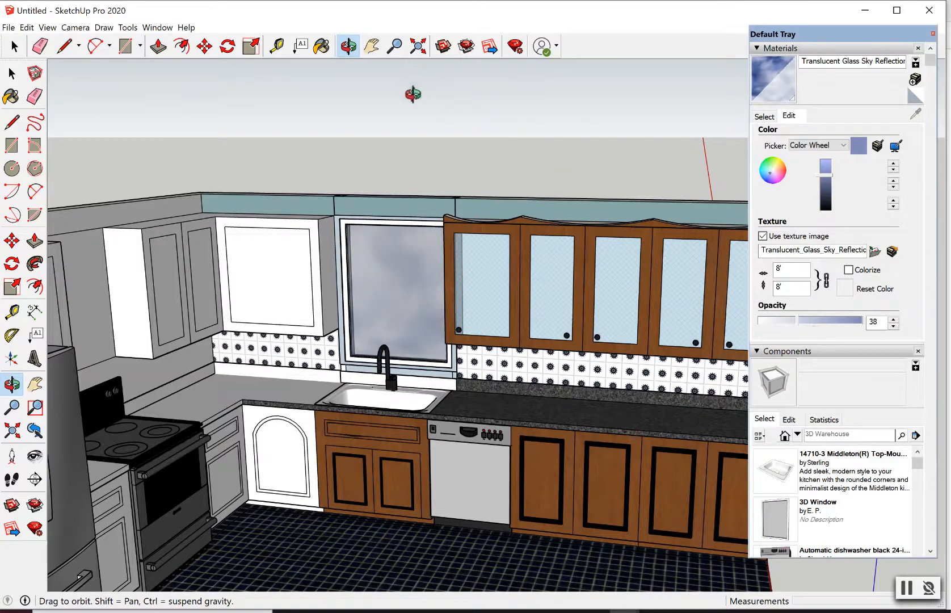
- Exit the Orbit tool and close the Default Tray to clear the view of the kitchen
scroll(416, 100, down, 3)
drag(416, 100, 430, 190)
right_click(431, 189)
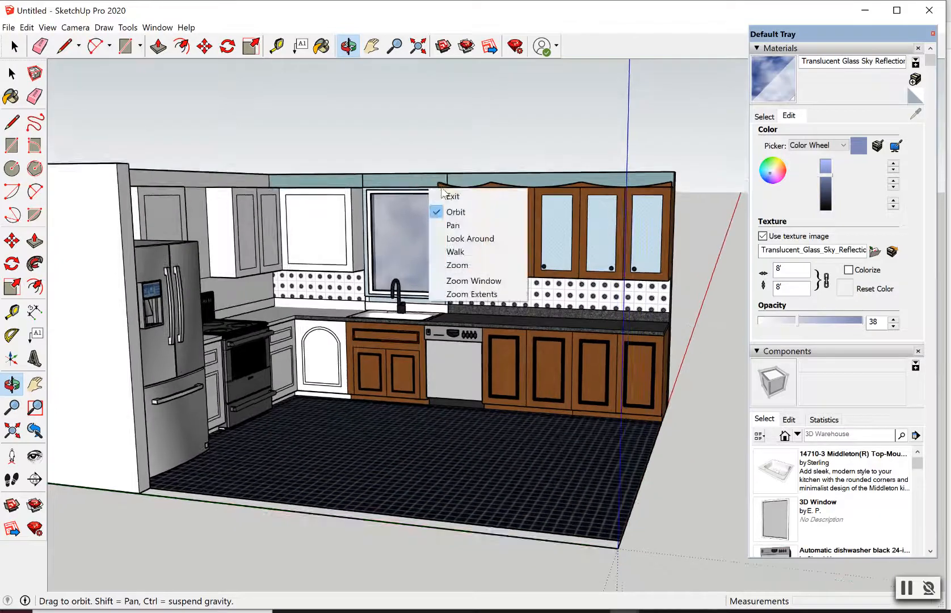
click(504, 199)
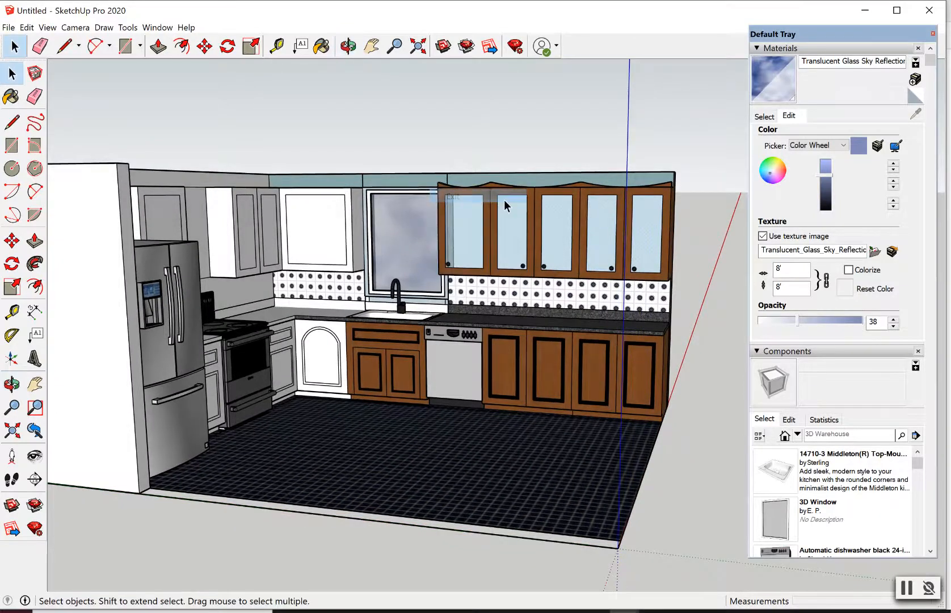
click(933, 34)
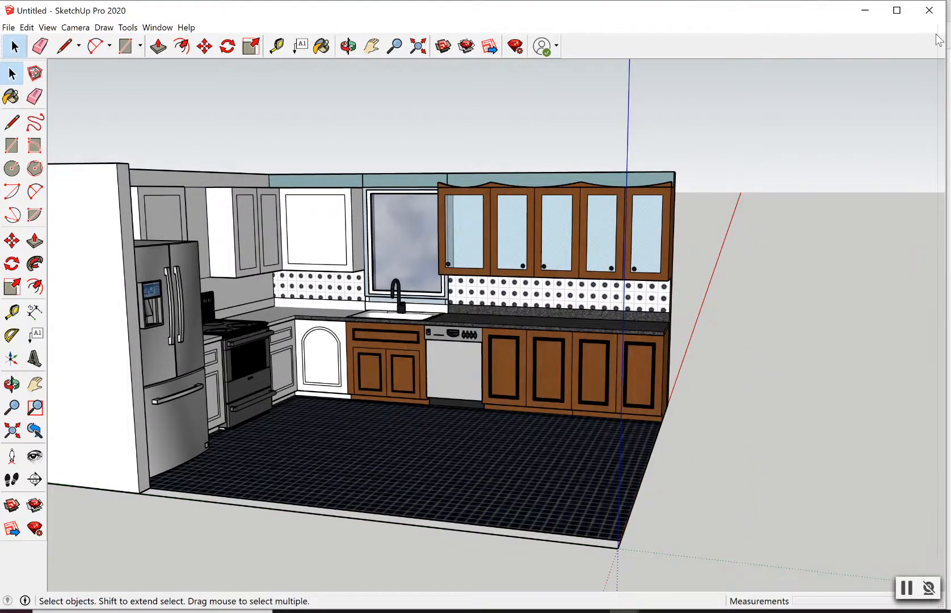
- Examine the whole kitchen from the front, including the window, cabinets, appliances and floor
click(348, 46)
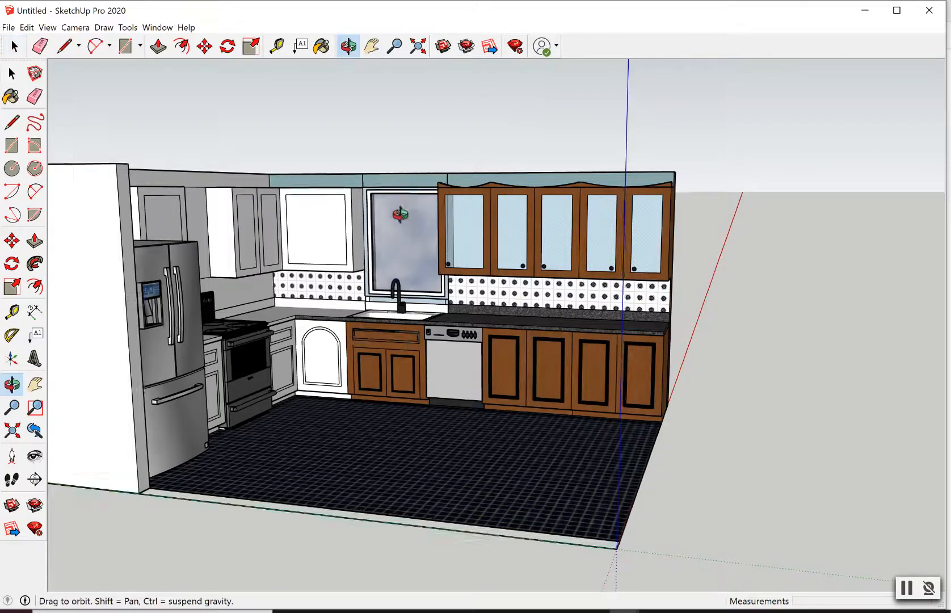
scroll(361, 218, up, 2)
scroll(417, 231, up, 5)
drag(417, 231, 420, 372)
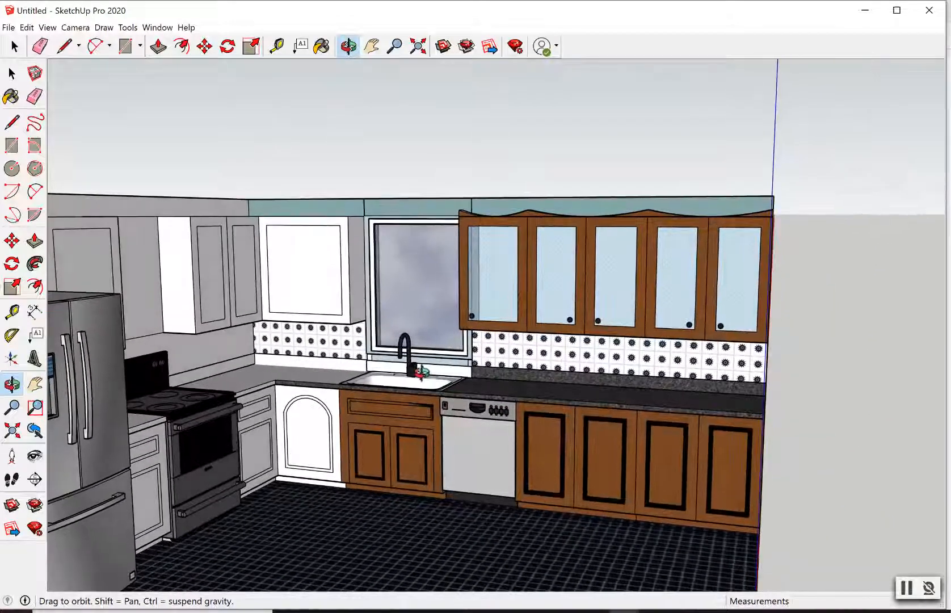
click(371, 45)
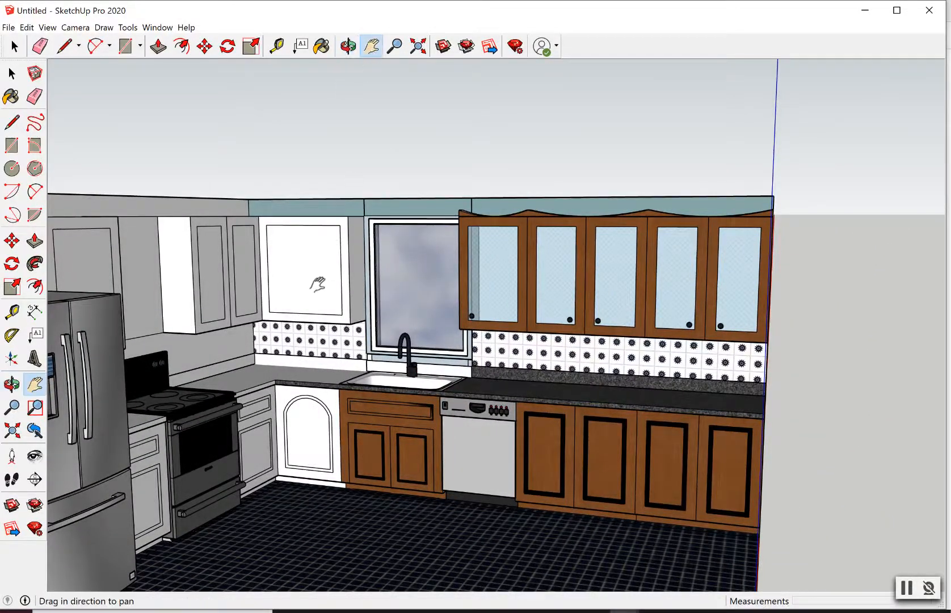
drag(328, 240, 369, 229)
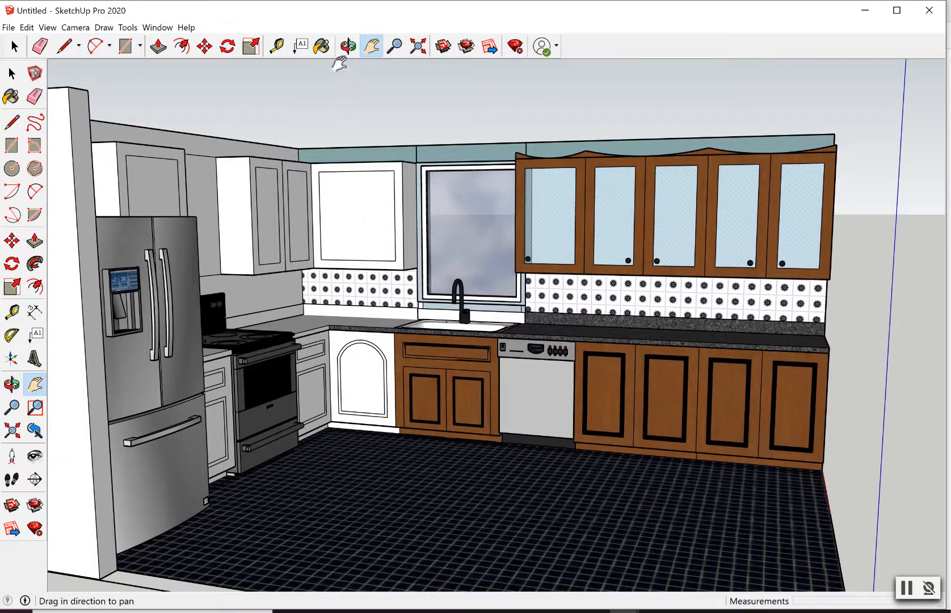
click(348, 46)
drag(545, 392, 549, 480)
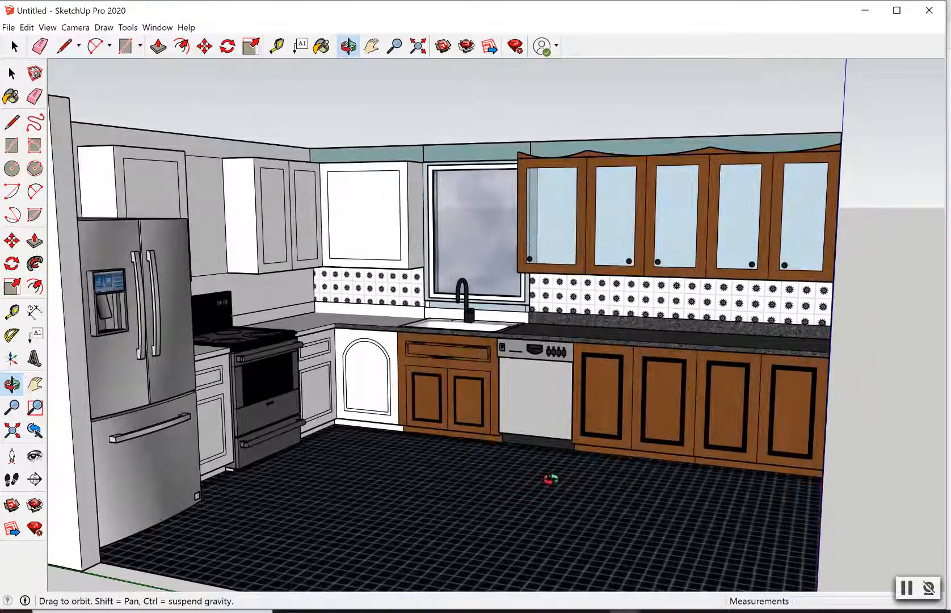